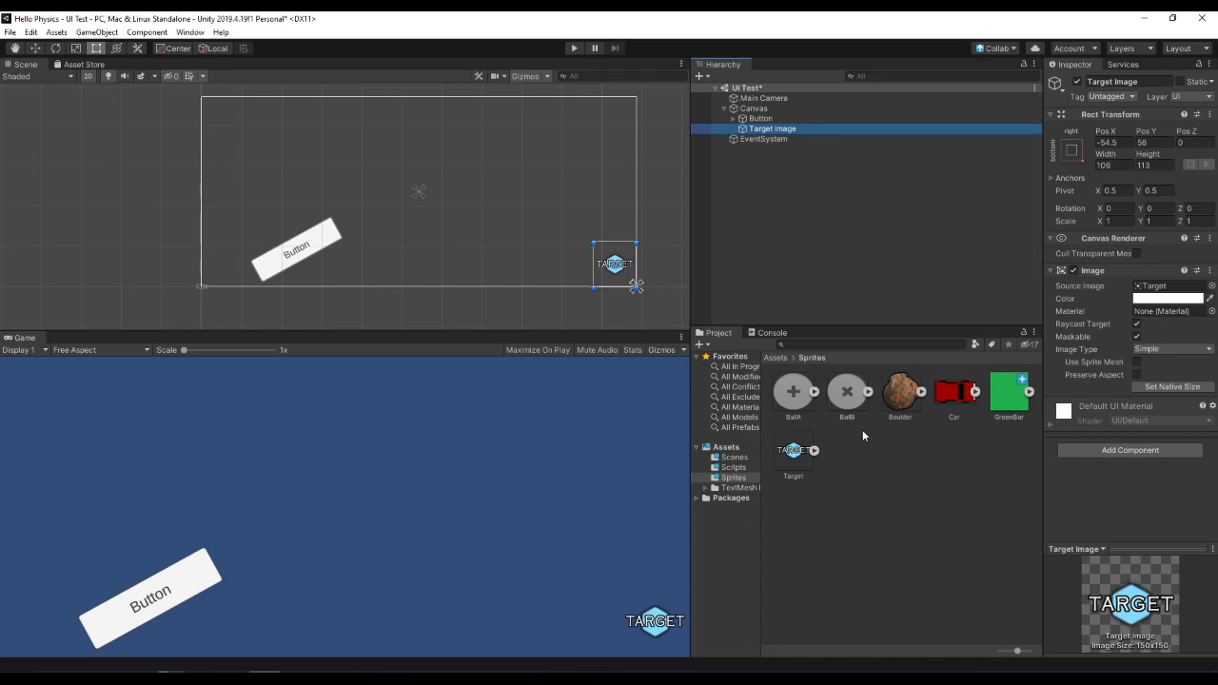
Step: Select the Target sprite in the Sprites folder and keep its Sprite Mode set to Single
left_click(789, 455)
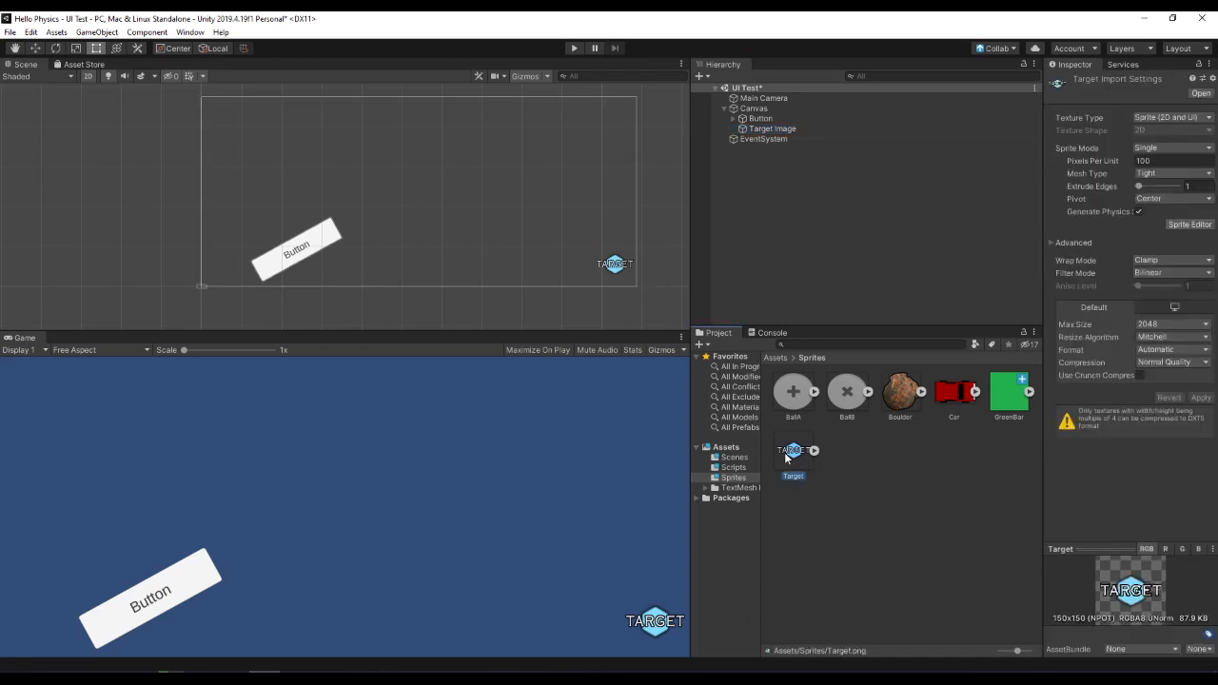
left_click(1170, 150)
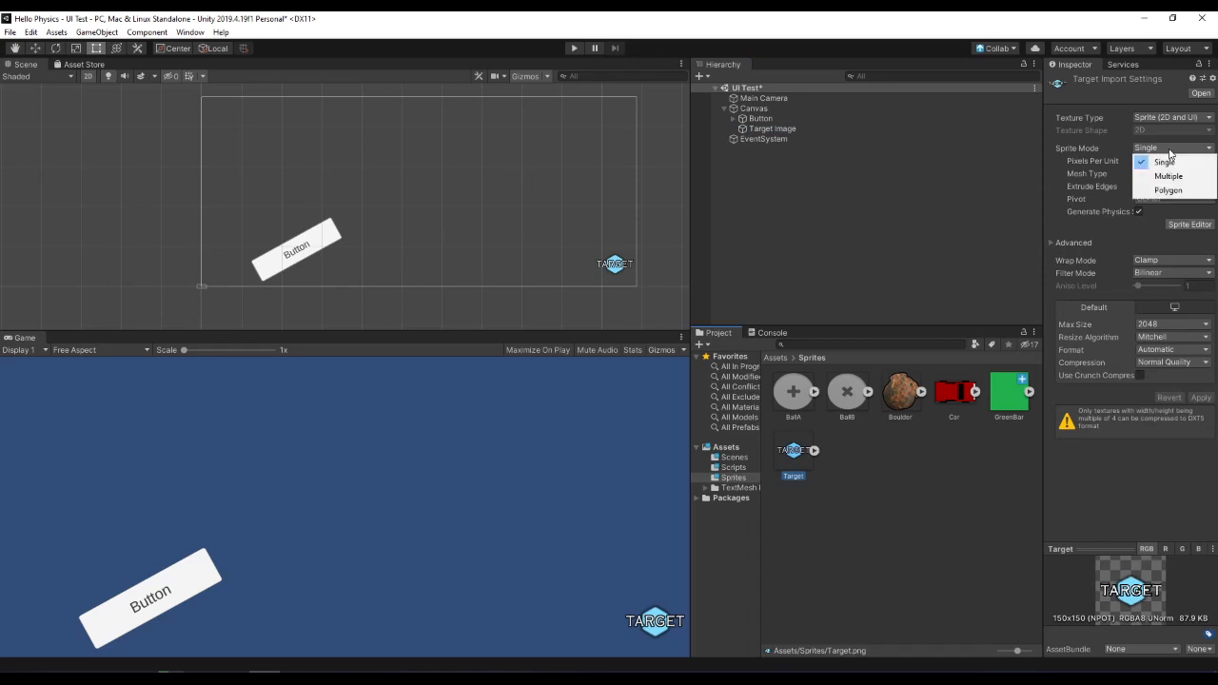
left_click(1171, 151)
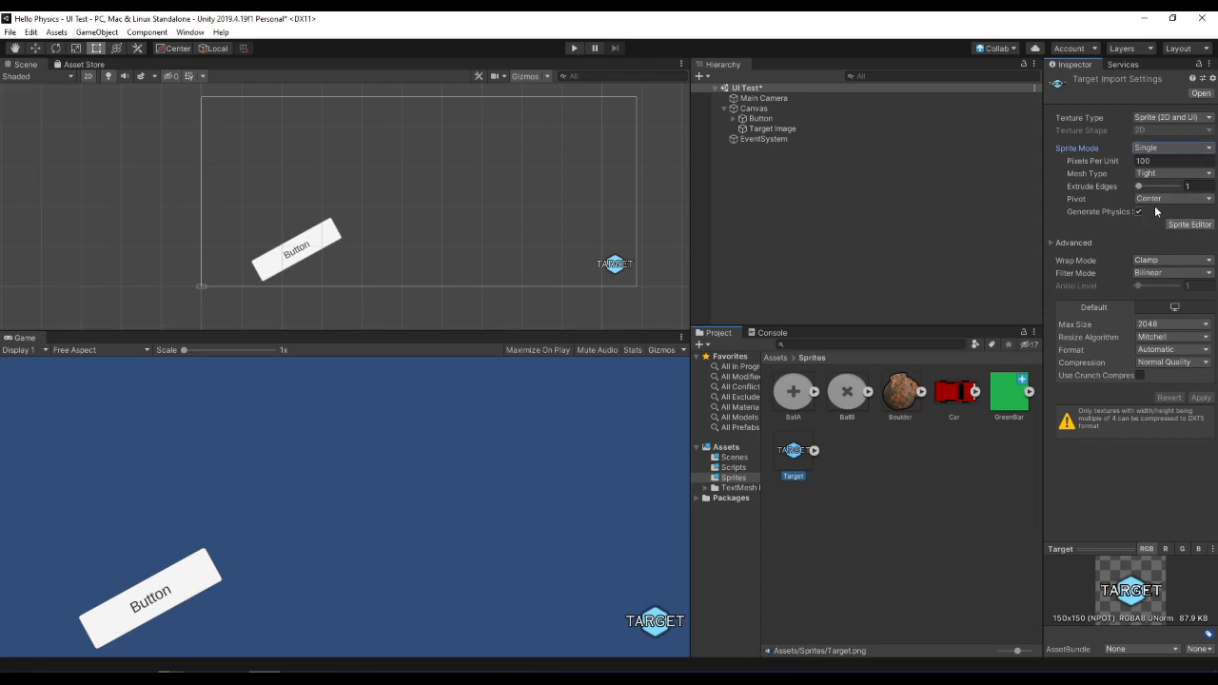
left_click(1164, 150)
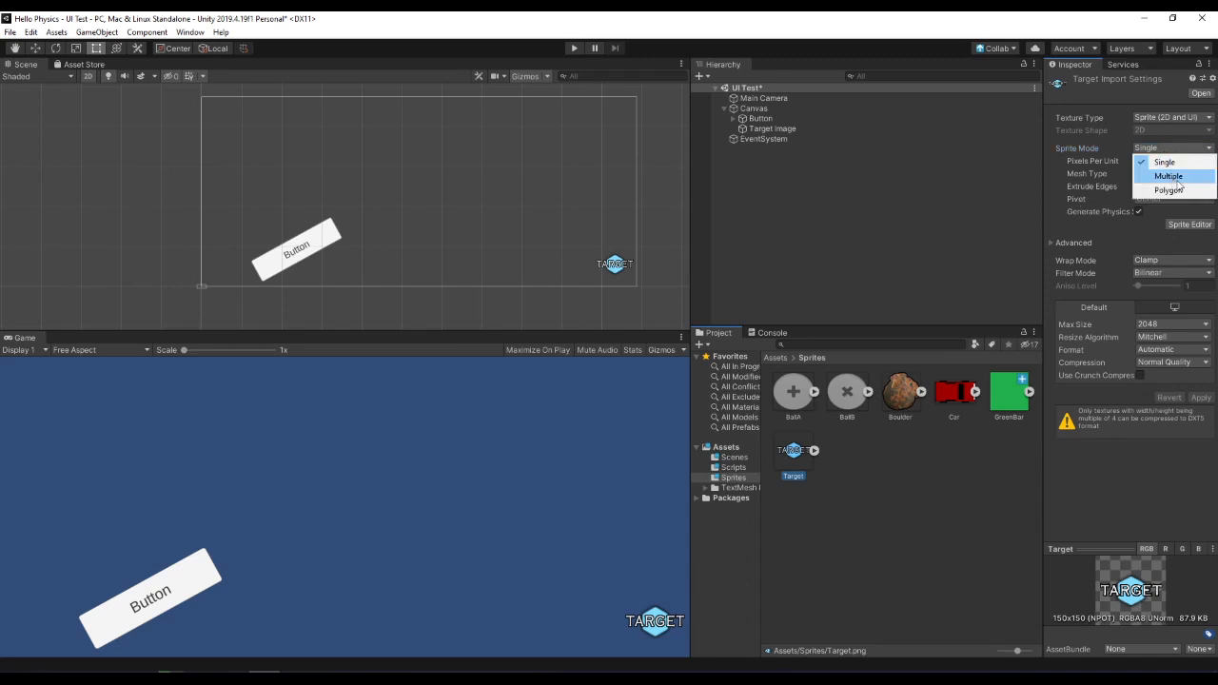
left_click(1165, 162)
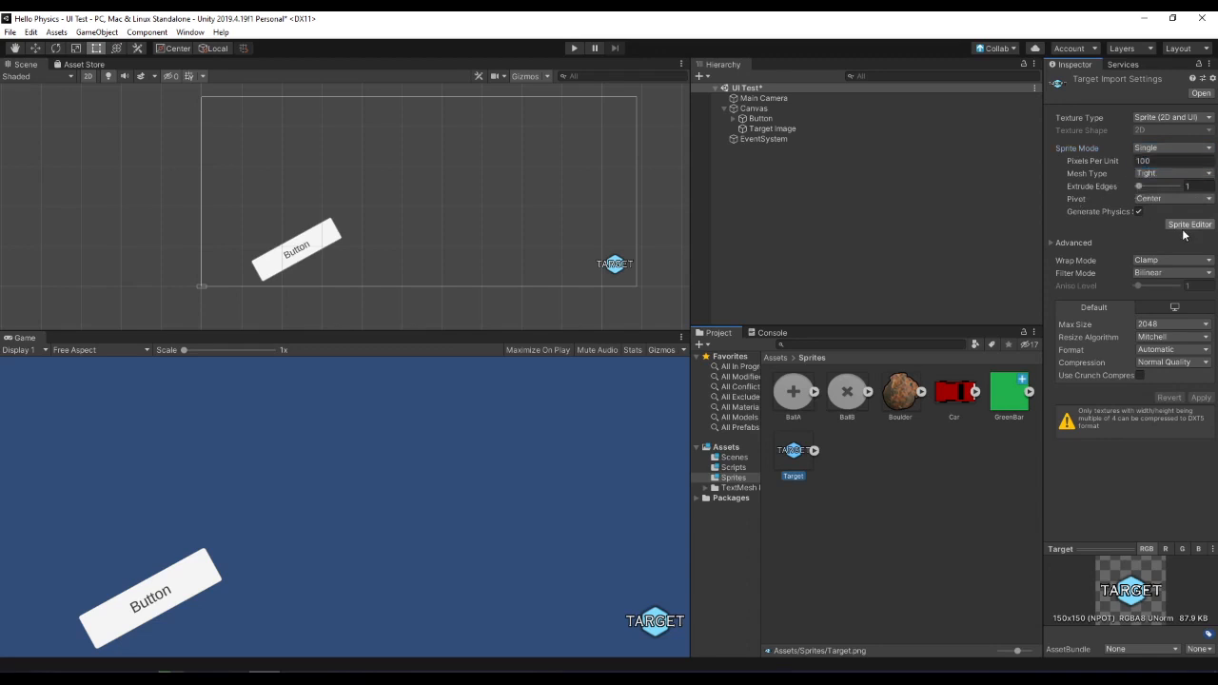
Step: Open the Target sprite in the Sprite Editor and enlarge the editor window for slicing
left_click(1195, 226)
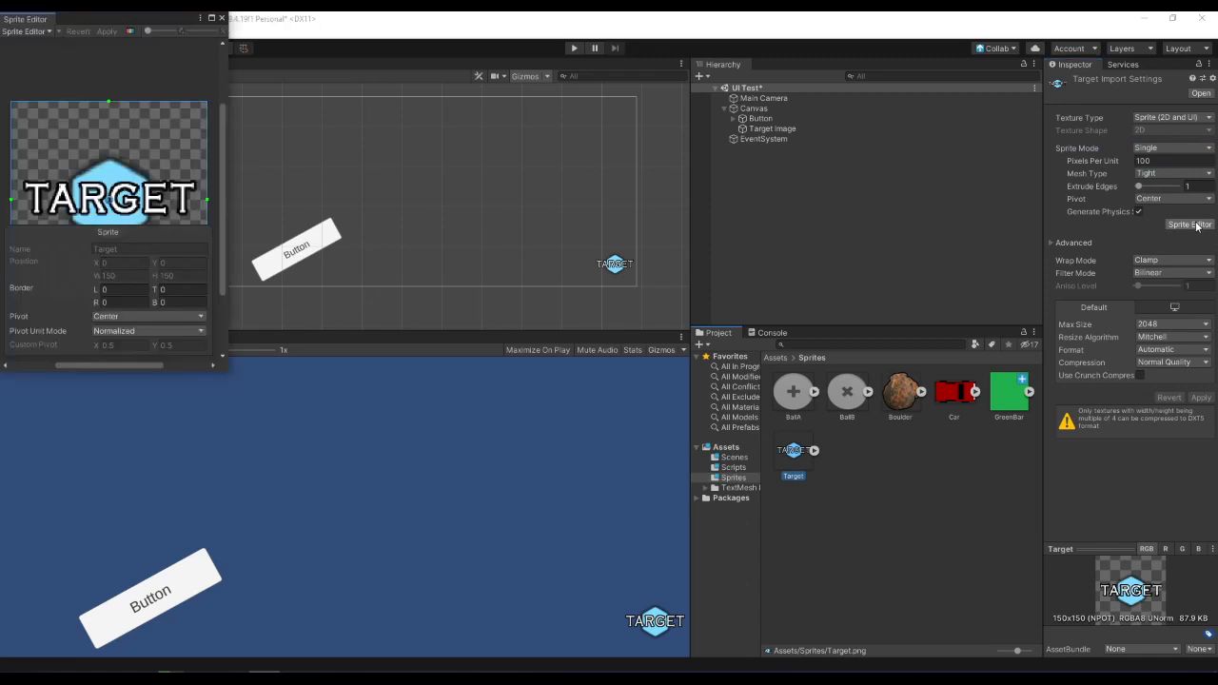
left_click_drag(113, 17, 641, 88)
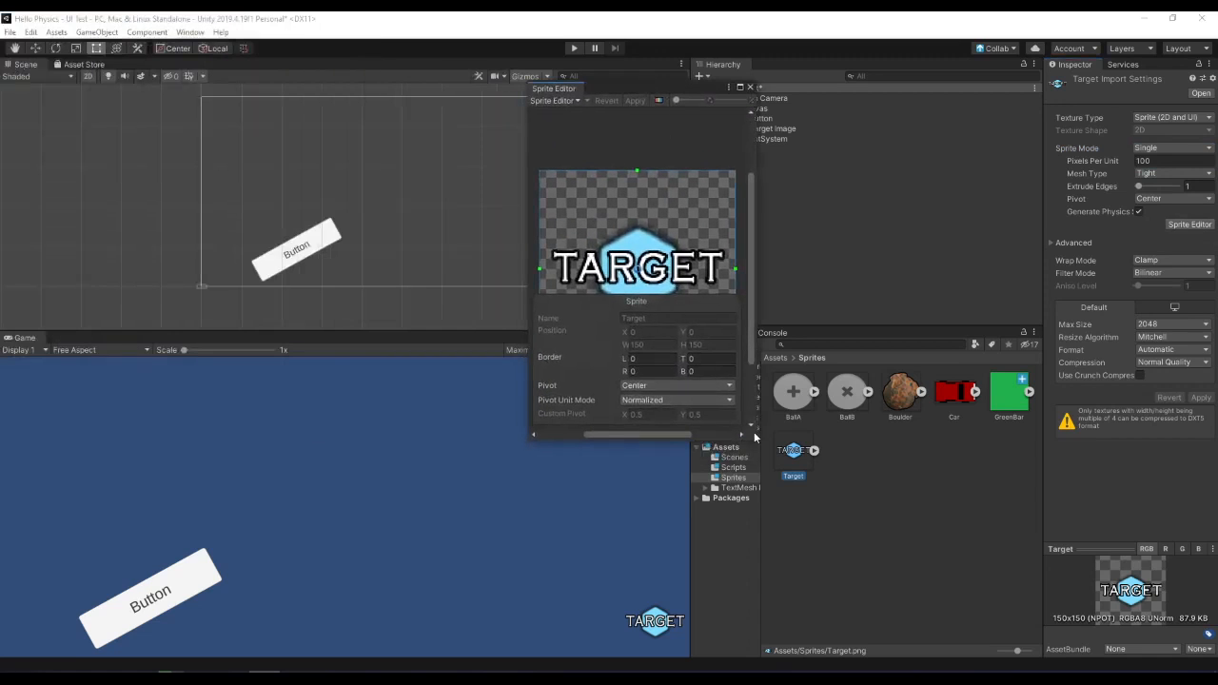
left_click_drag(753, 439, 1102, 574)
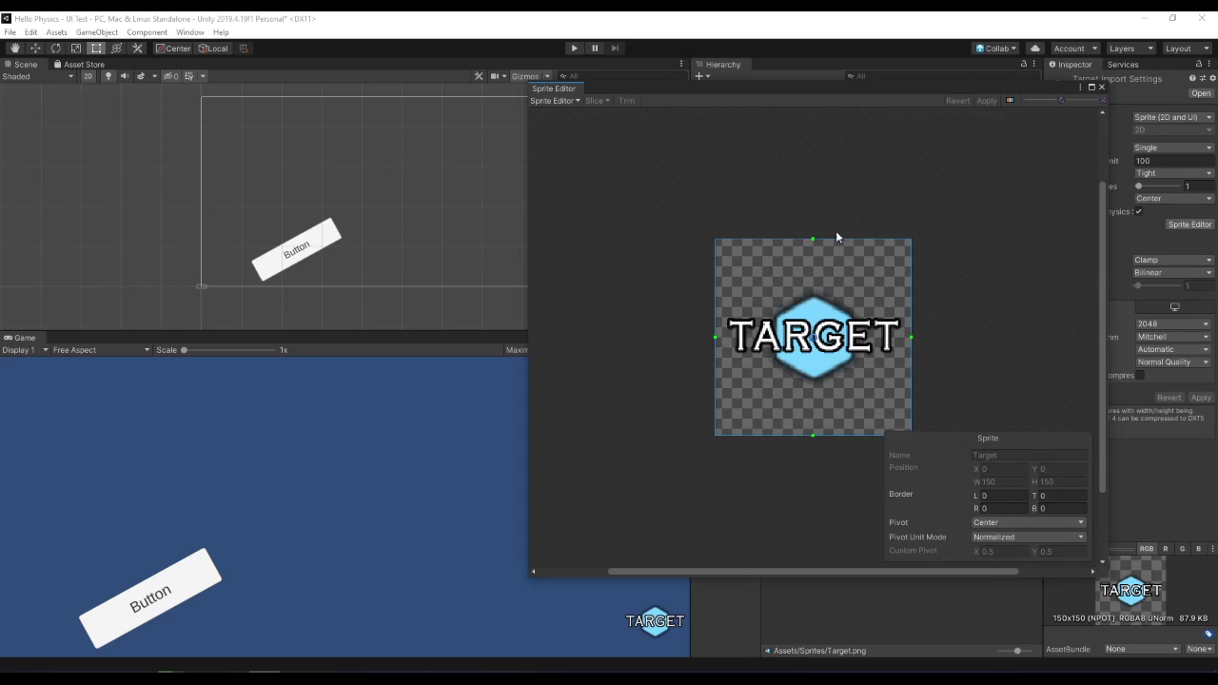
scroll(817, 376, "up", 4)
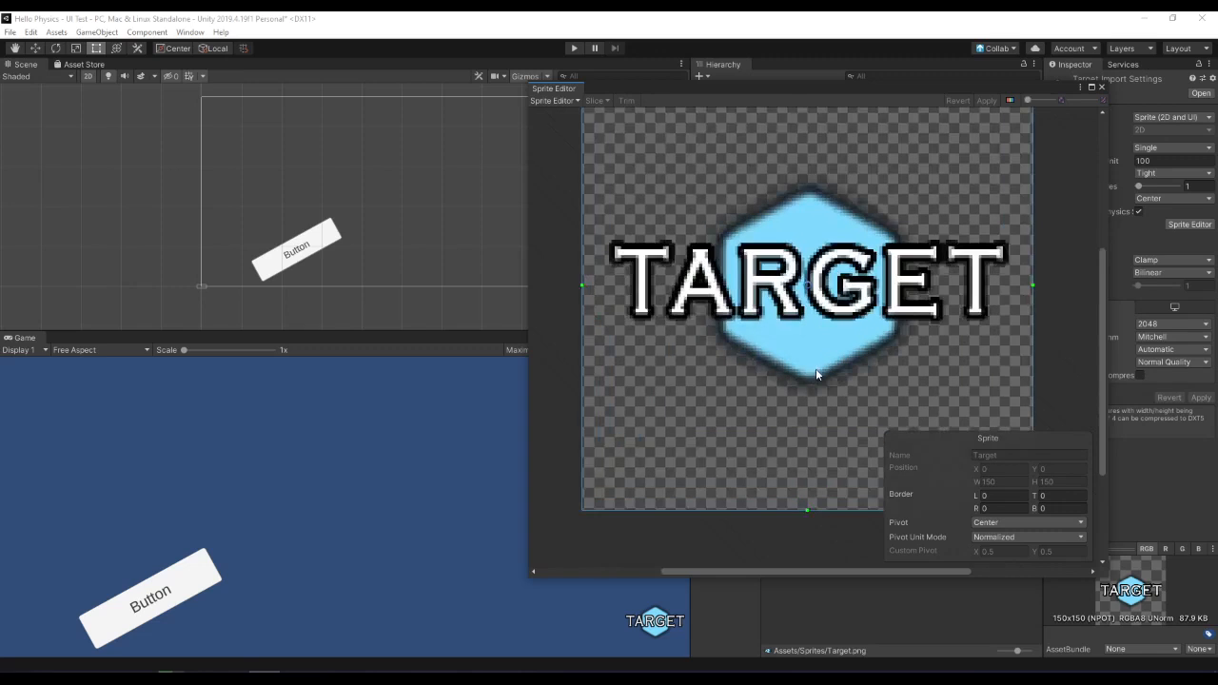
scroll(816, 369, "down", 1)
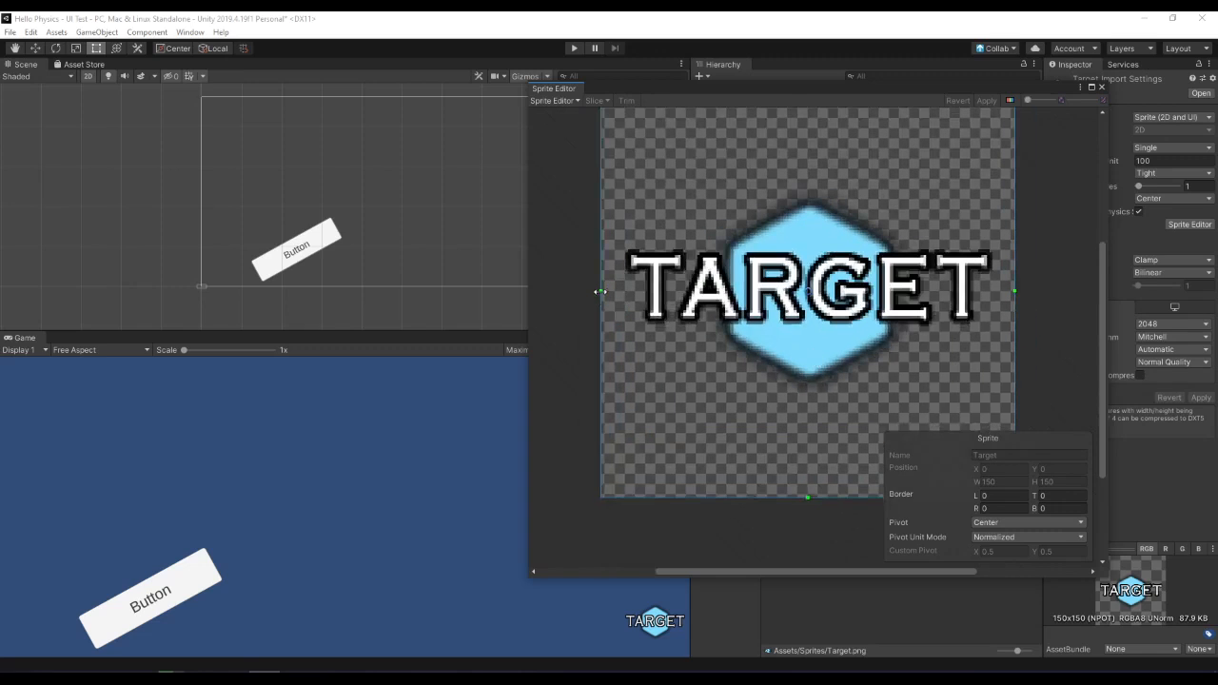
Step: Place the sprite's four 9-slice borders at about 53 left, 56 right, 49 bottom and 56 top, inside the hexagon
left_click_drag(600, 290, 747, 297)
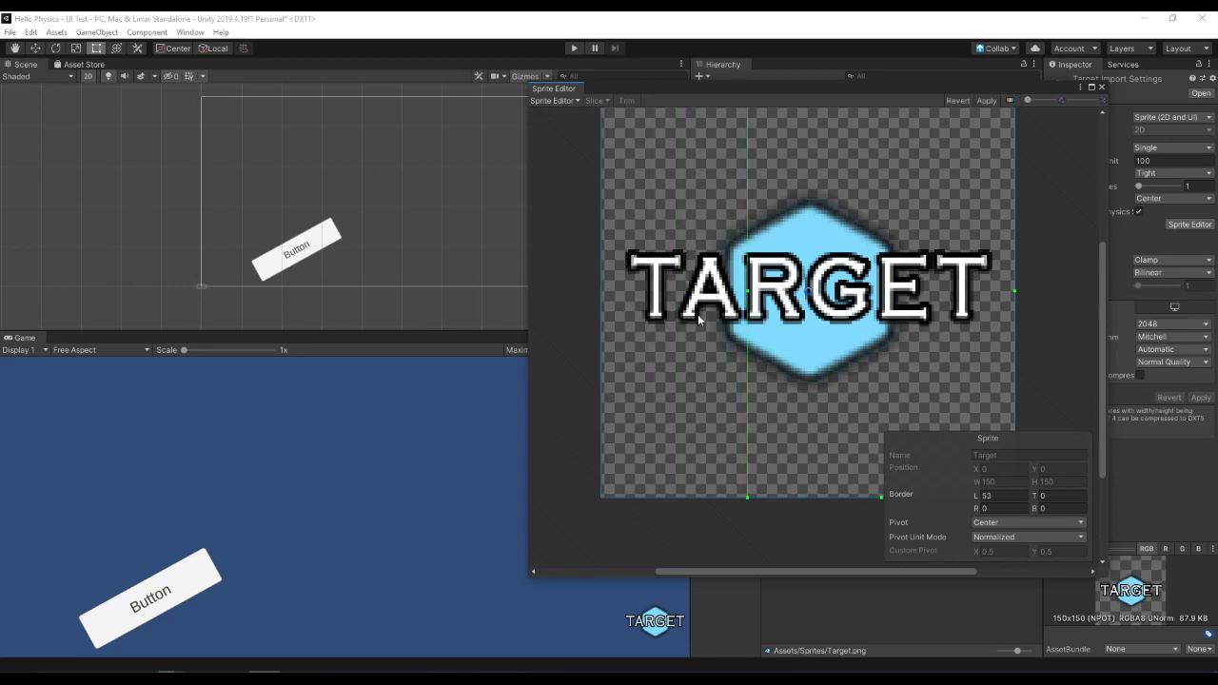
scroll(739, 302, "up", 2)
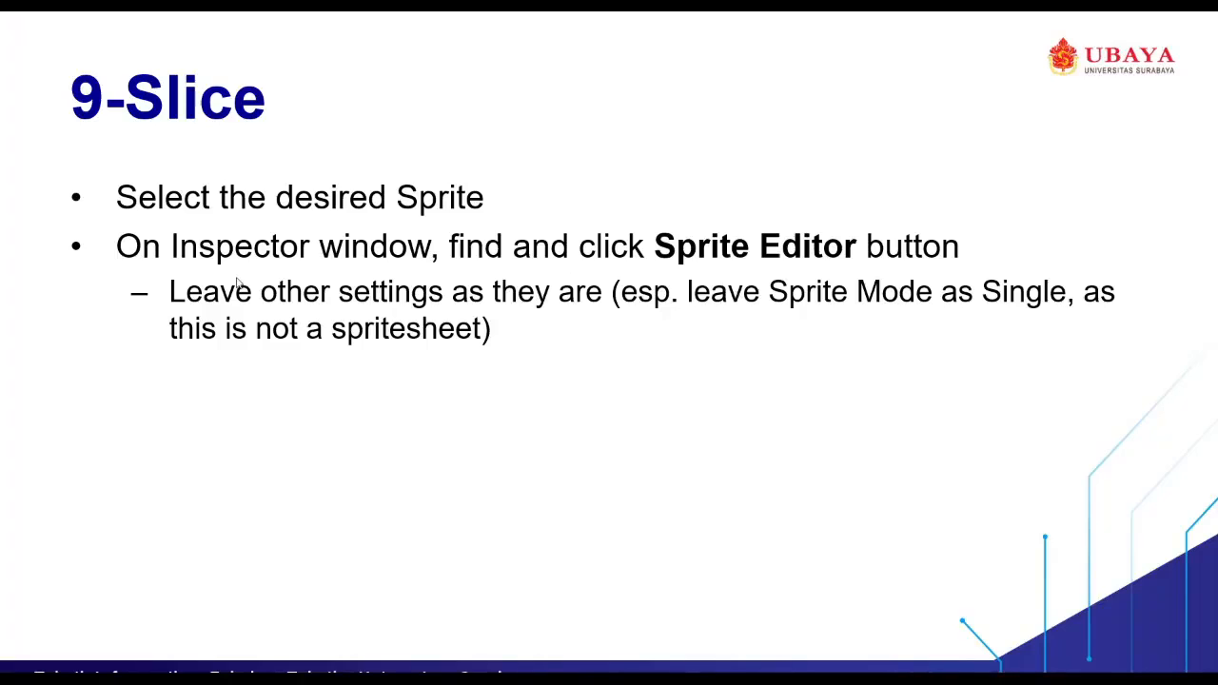
left_click(350, 247)
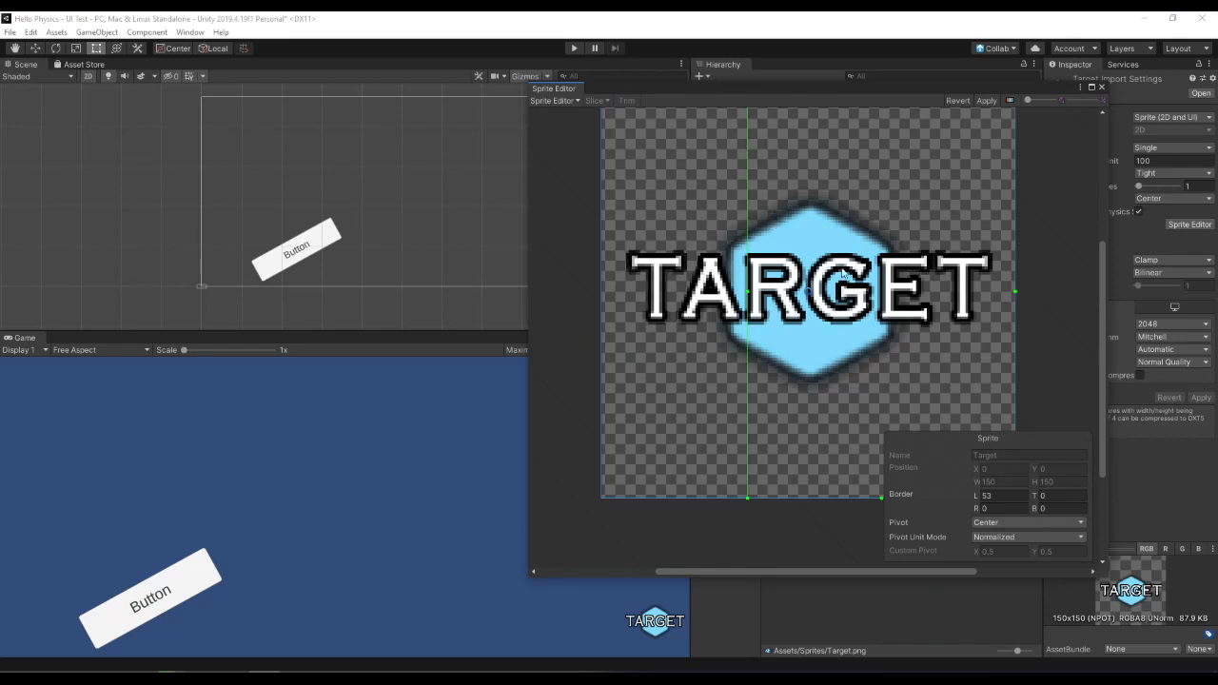
left_click_drag(1015, 291, 860, 298)
left_click_drag(801, 497, 815, 360)
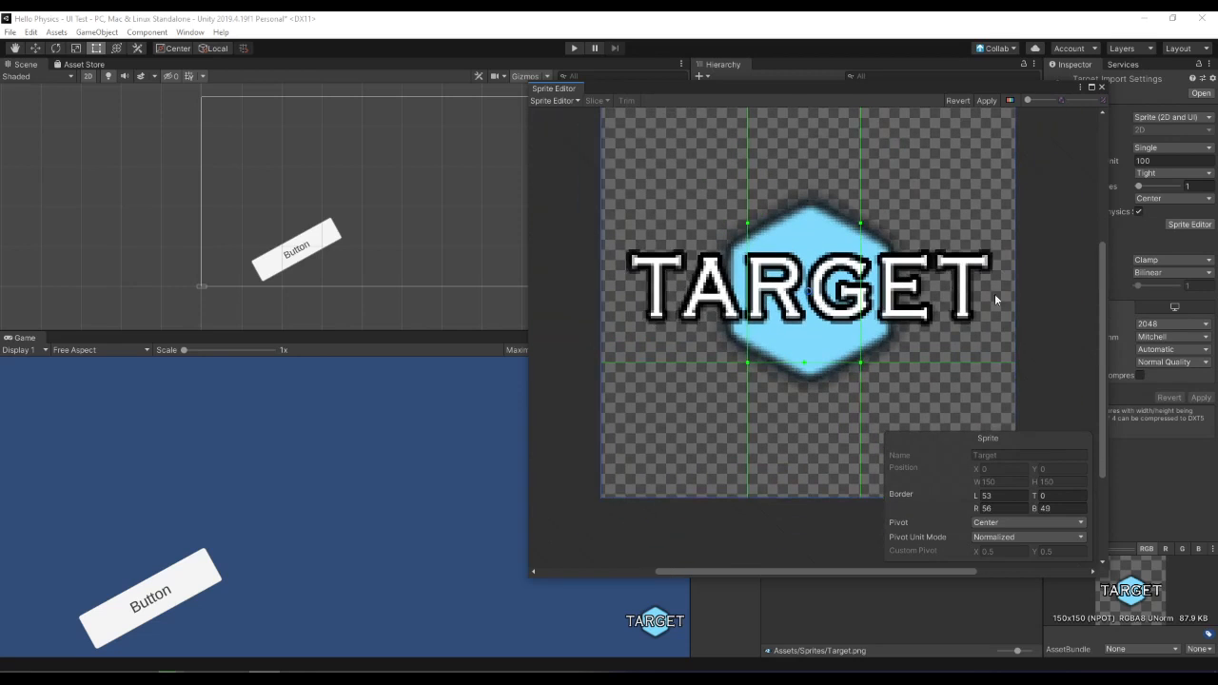
left_click_drag(1102, 262, 1100, 243)
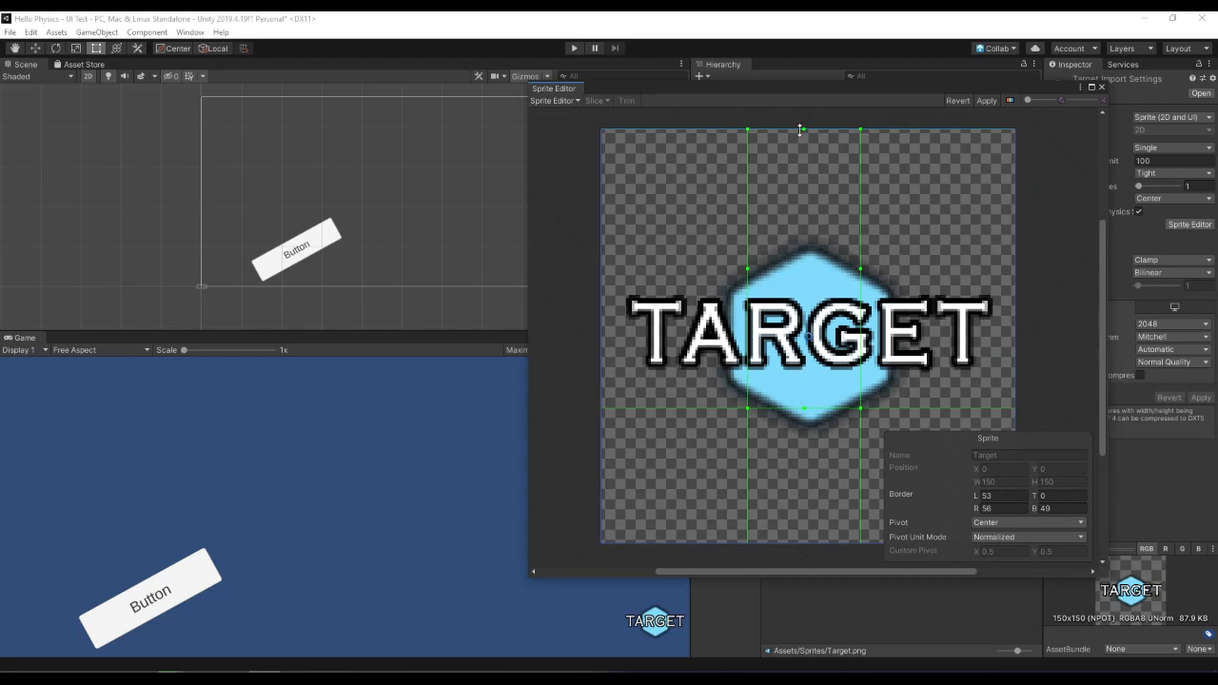
left_click_drag(801, 129, 793, 283)
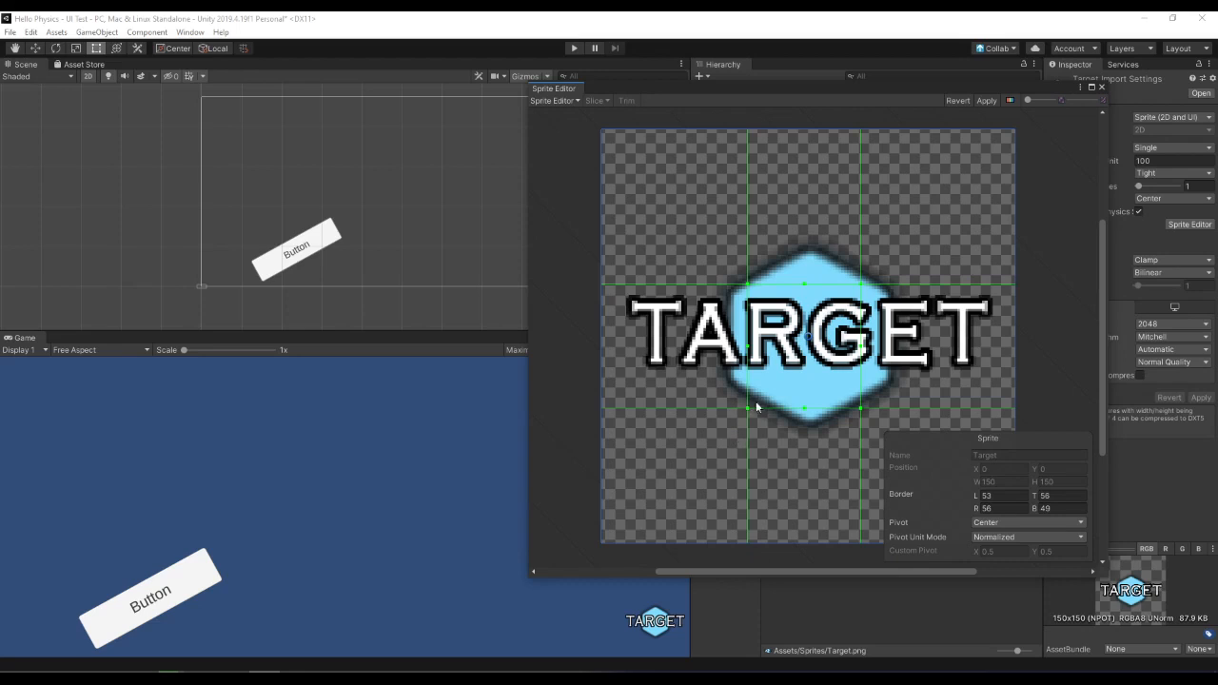
Step: Fit the borders around the TARGET text at about 9 left, 8 right, 59 top and 61 bottom, then apply and close the Sprite Editor
left_click_drag(751, 407, 746, 375)
left_click_drag(747, 331, 625, 329)
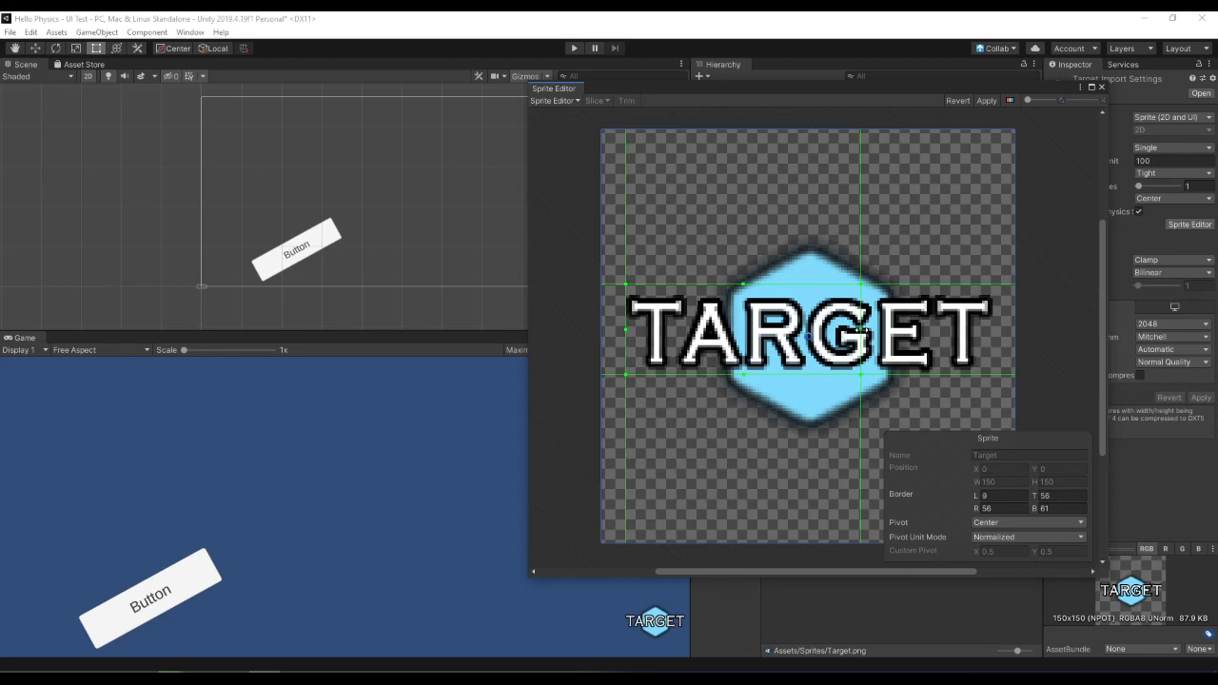
left_click_drag(860, 330, 994, 347)
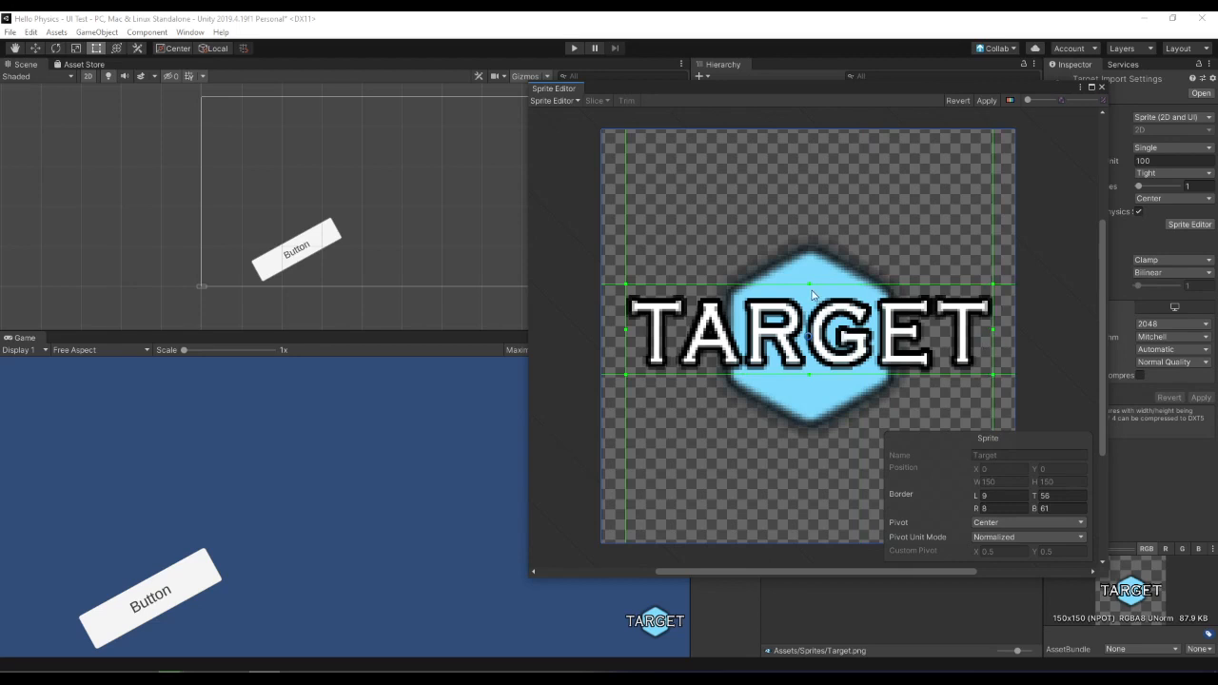
left_click_drag(806, 283, 816, 292)
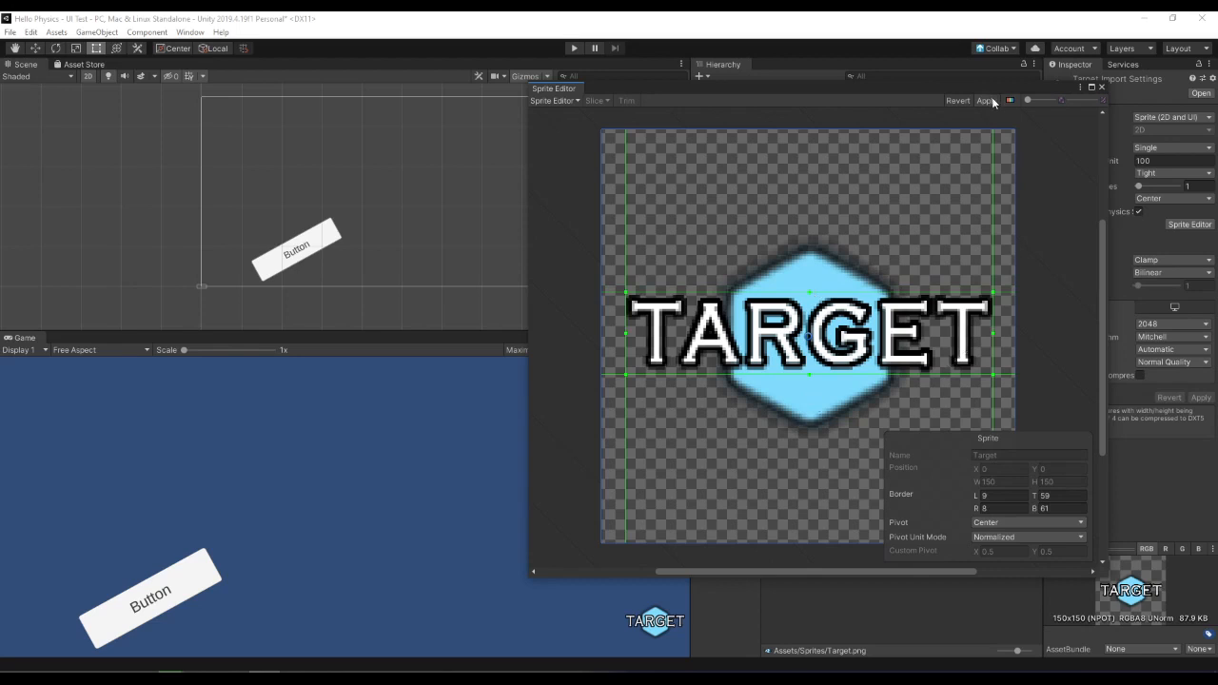
left_click(989, 99)
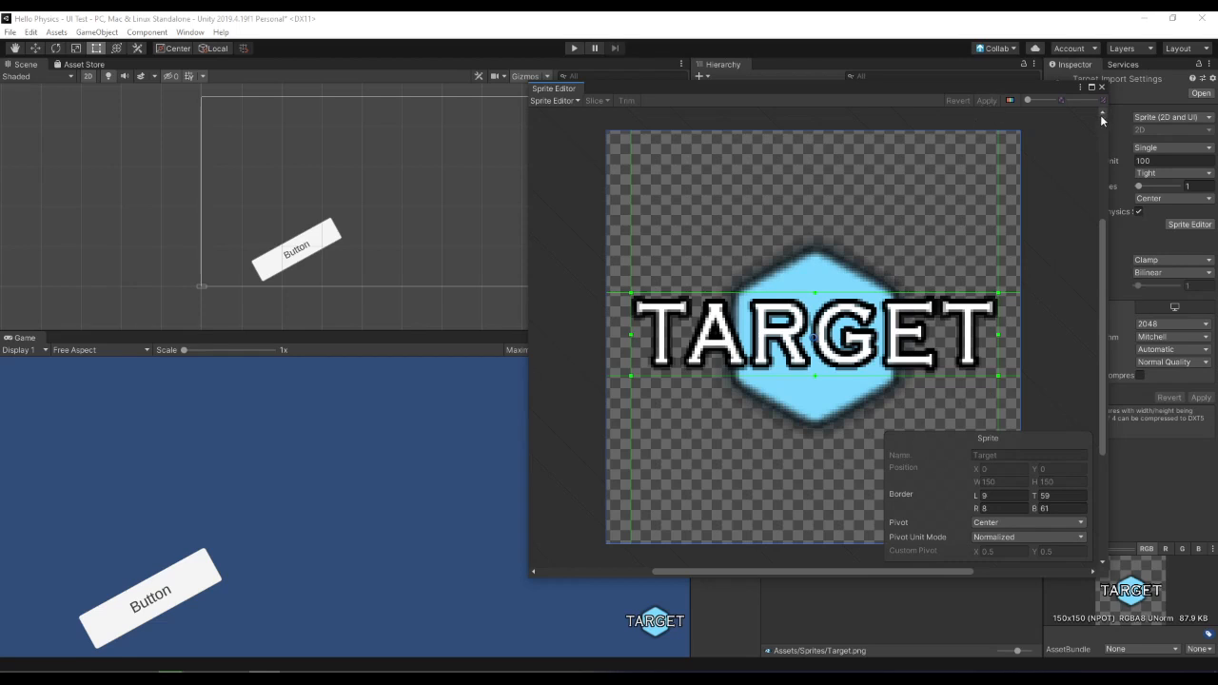
left_click(1101, 89)
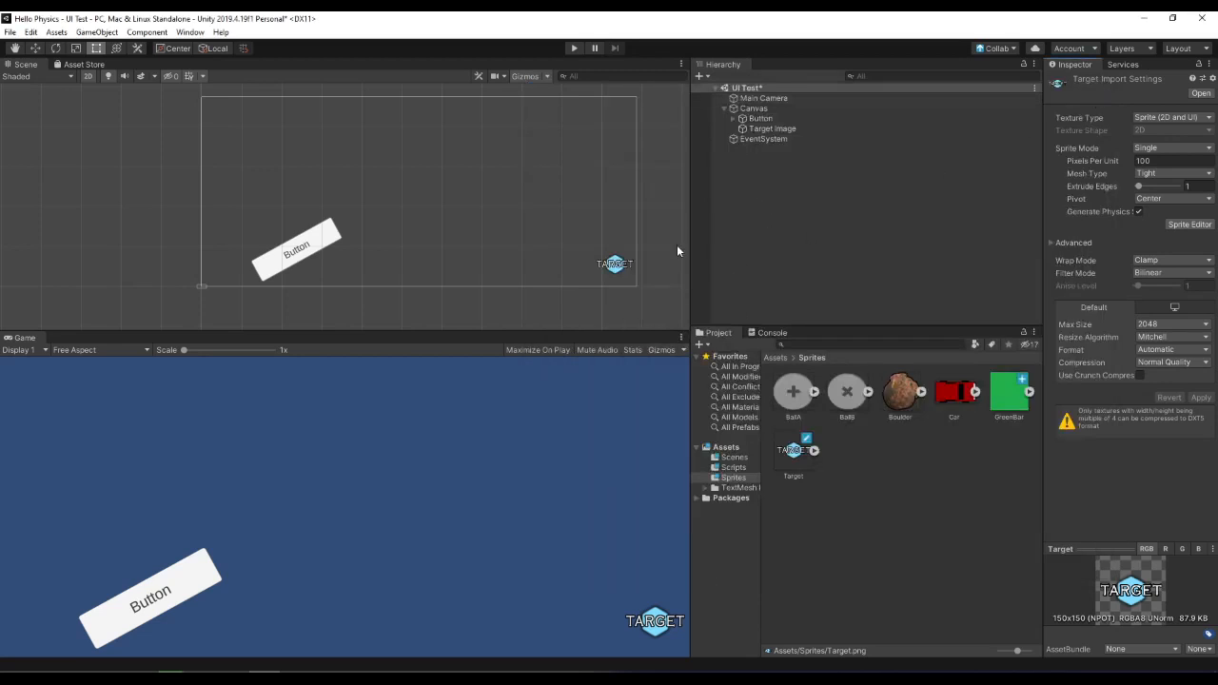
Step: Set the Target Image's anchor preset to stretch both horizontally and vertically
left_click(804, 129)
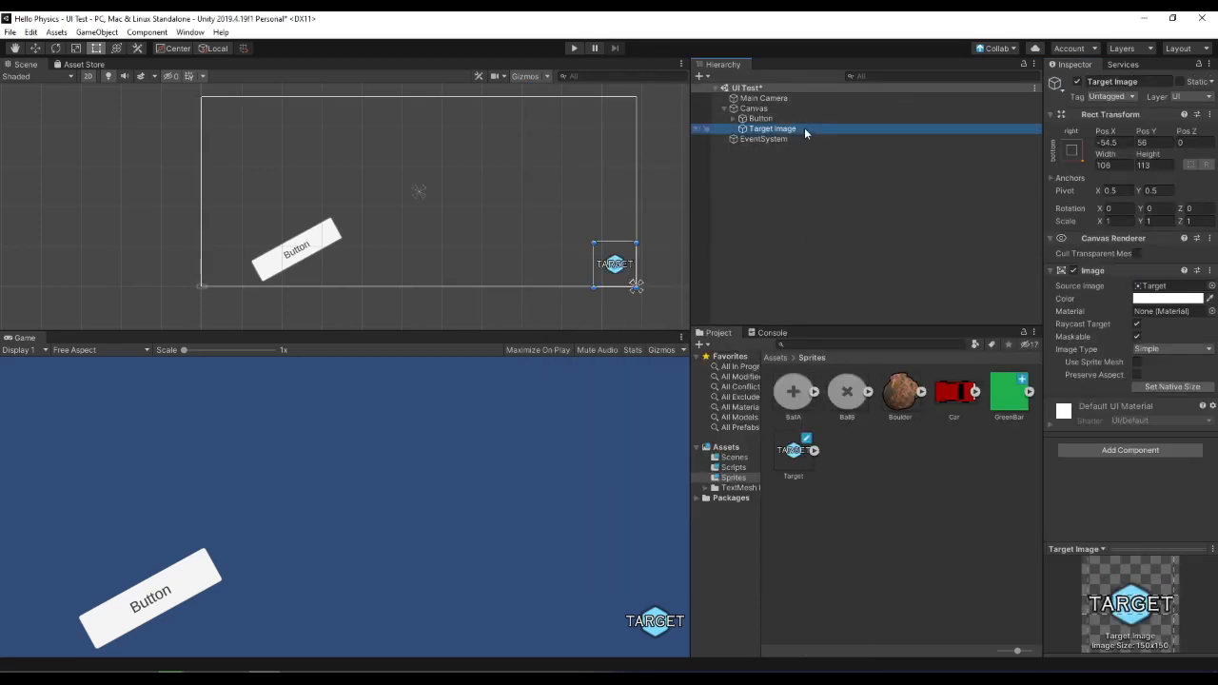
left_click(1073, 150)
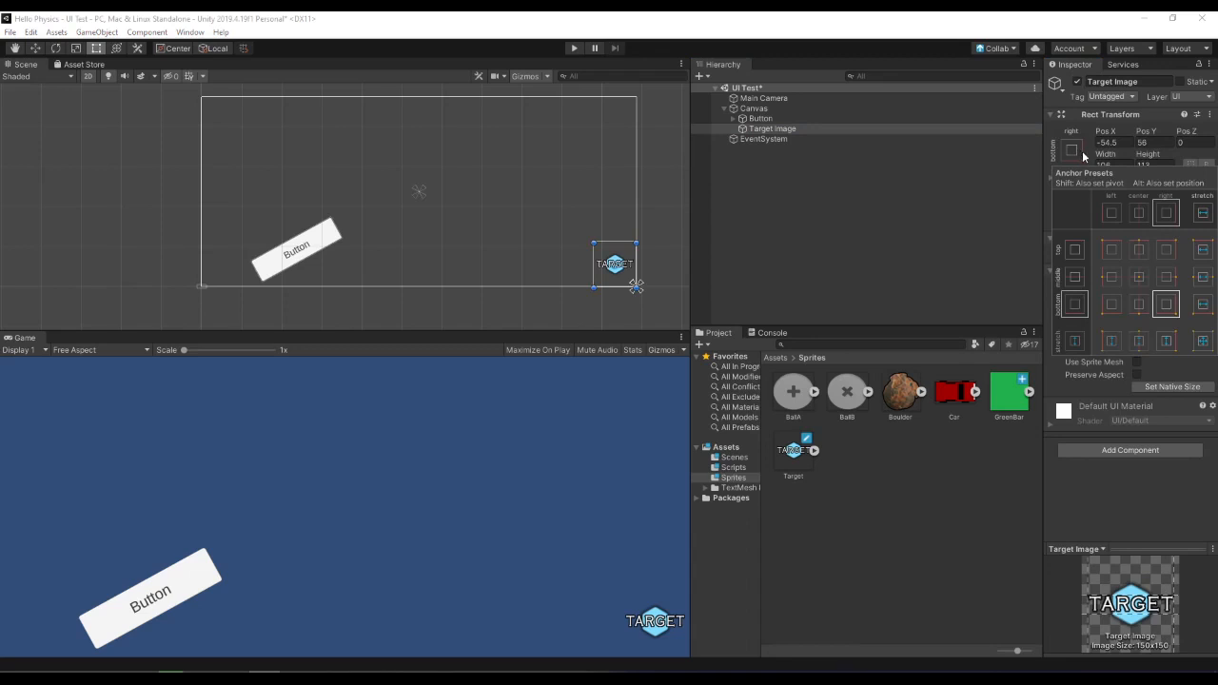
left_click(1203, 342)
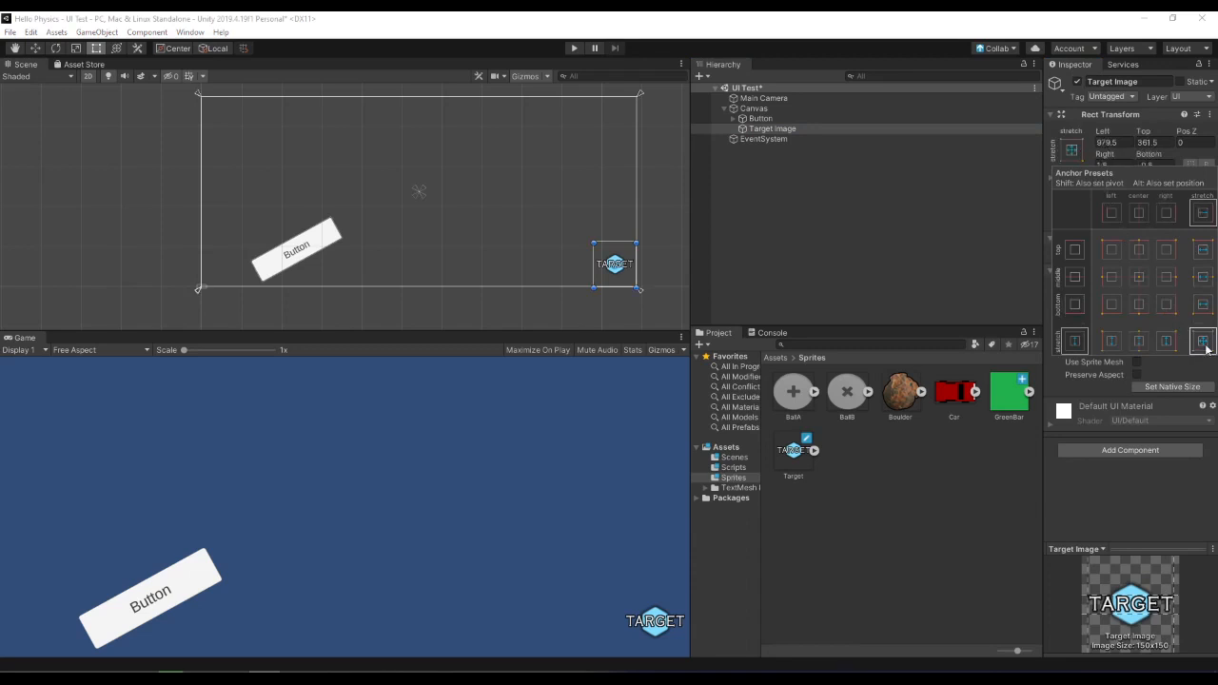
left_click(689, 219)
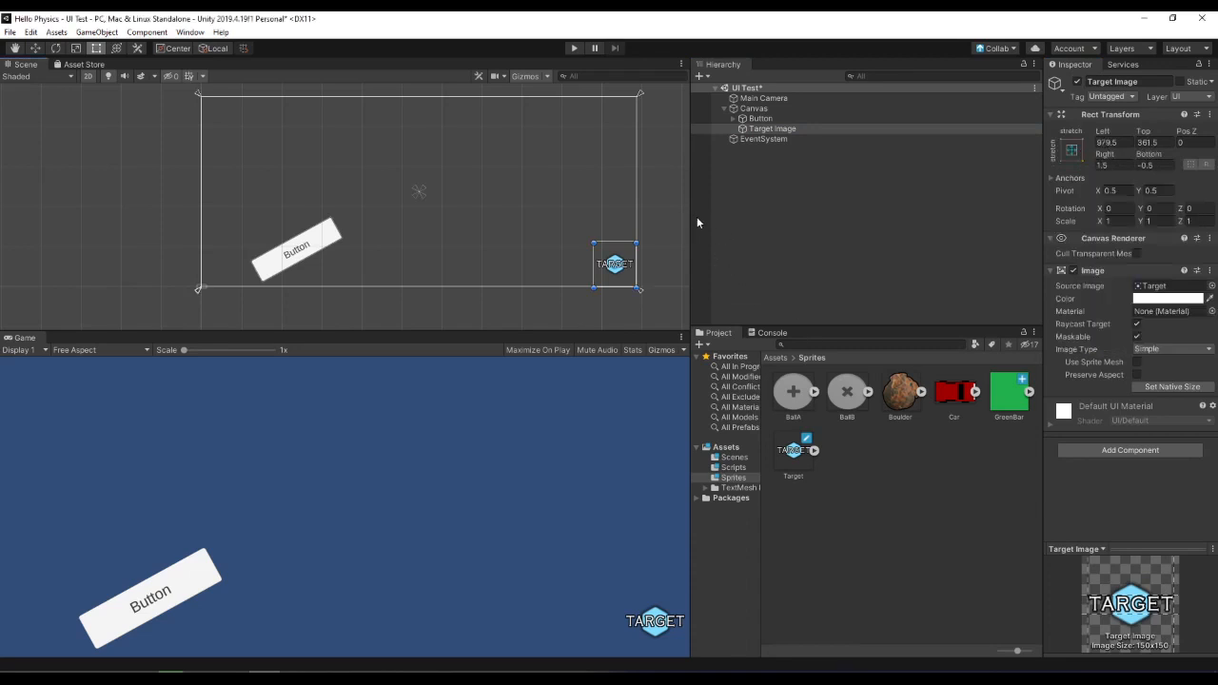
Step: Resize the Scene and Game views to examine how the Target Image stretches with the canvas
left_click_drag(690, 209, 707, 269)
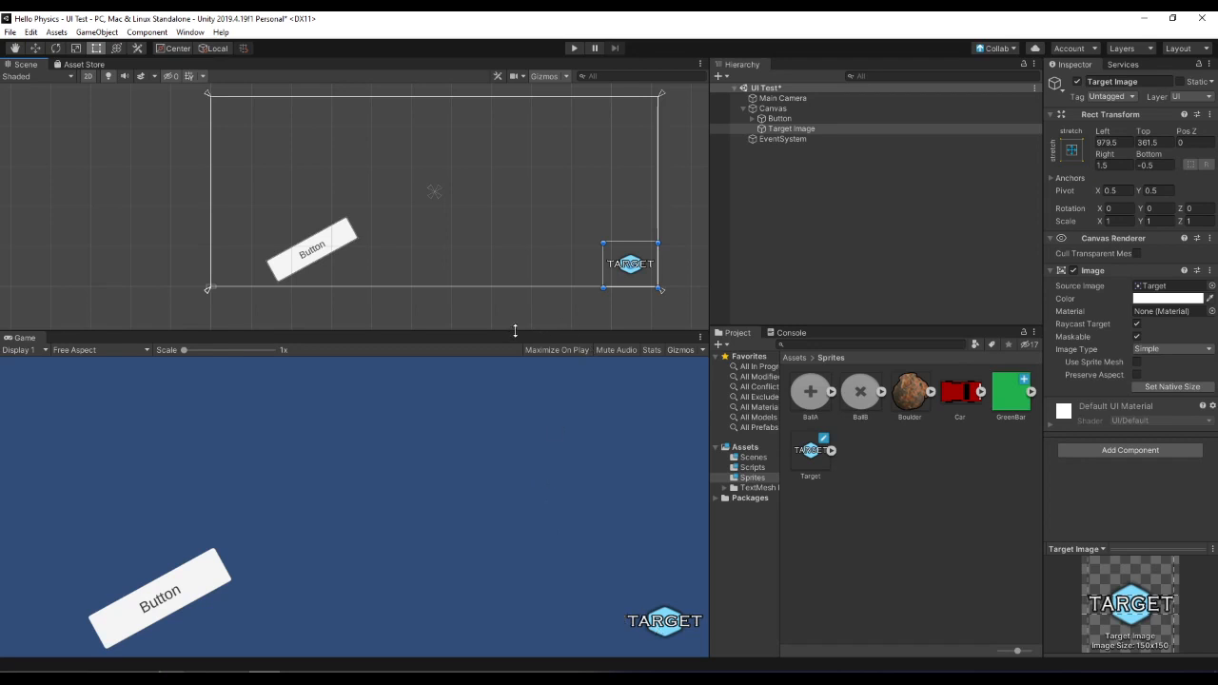
left_click_drag(514, 331, 578, 306)
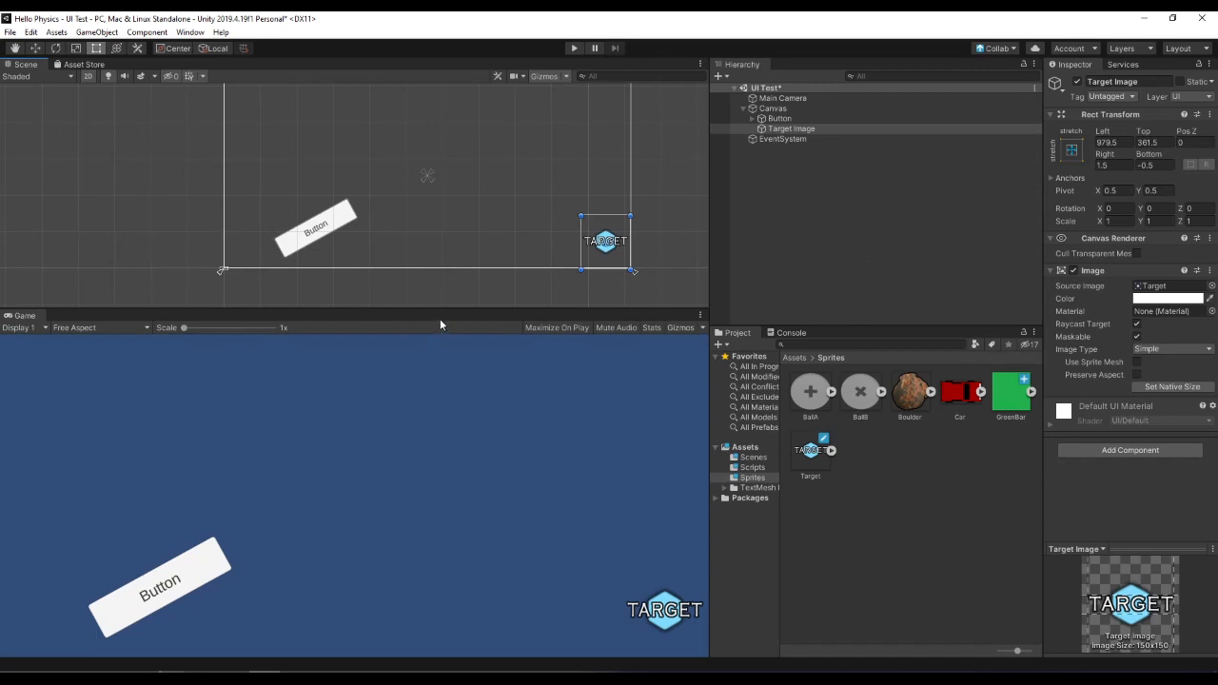
mouse_move(413, 310)
left_mouse_down()
mouse_move(443, 340)
mouse_move(429, 313)
left_mouse_up()
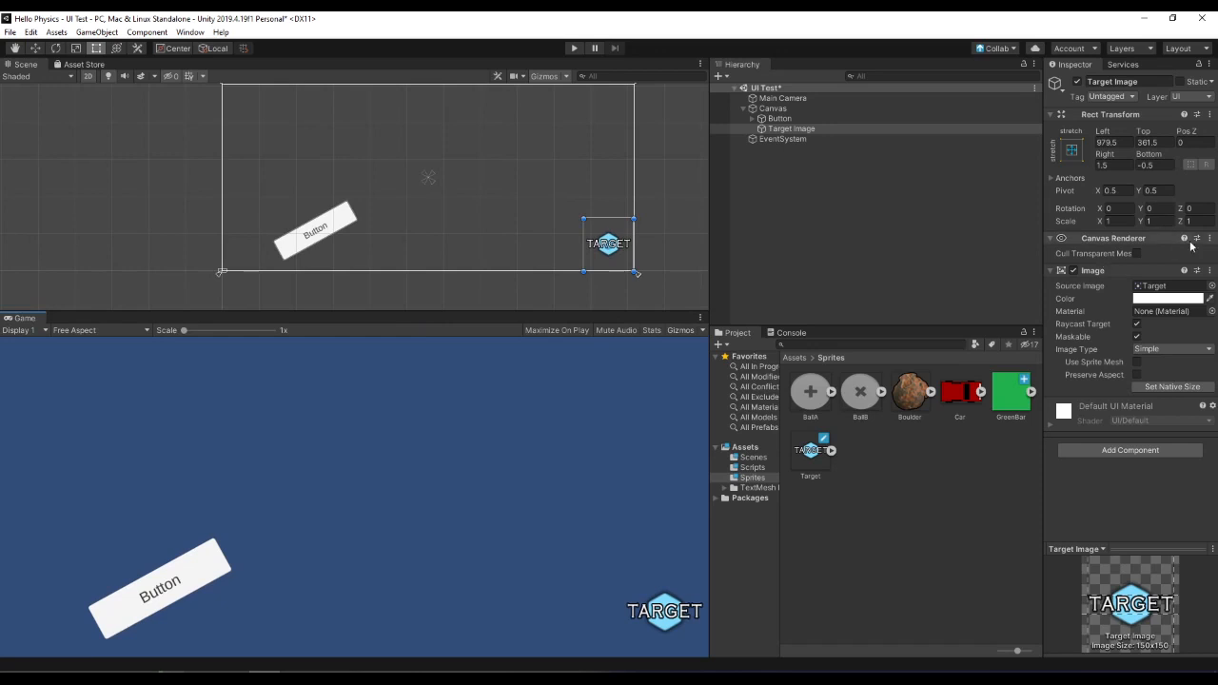
left_click(861, 131)
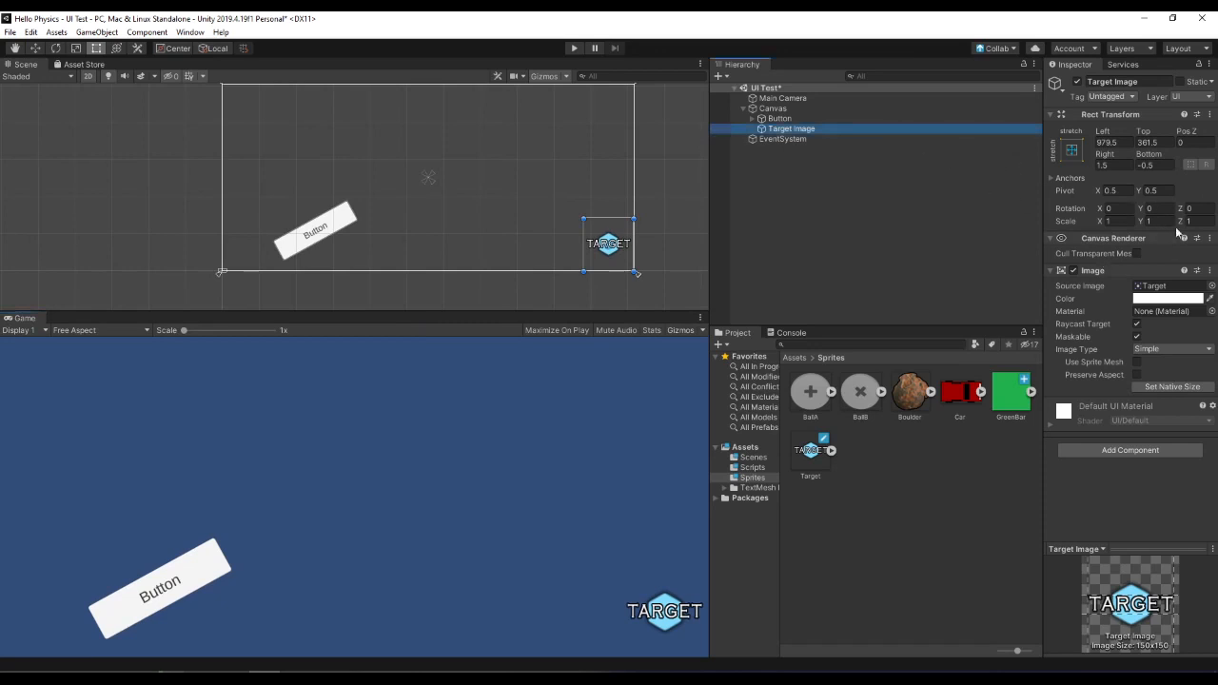
Step: Move the Target sprite's left border to about 73 and right border to about 76, then apply and close the Sprite Editor
left_click(807, 464)
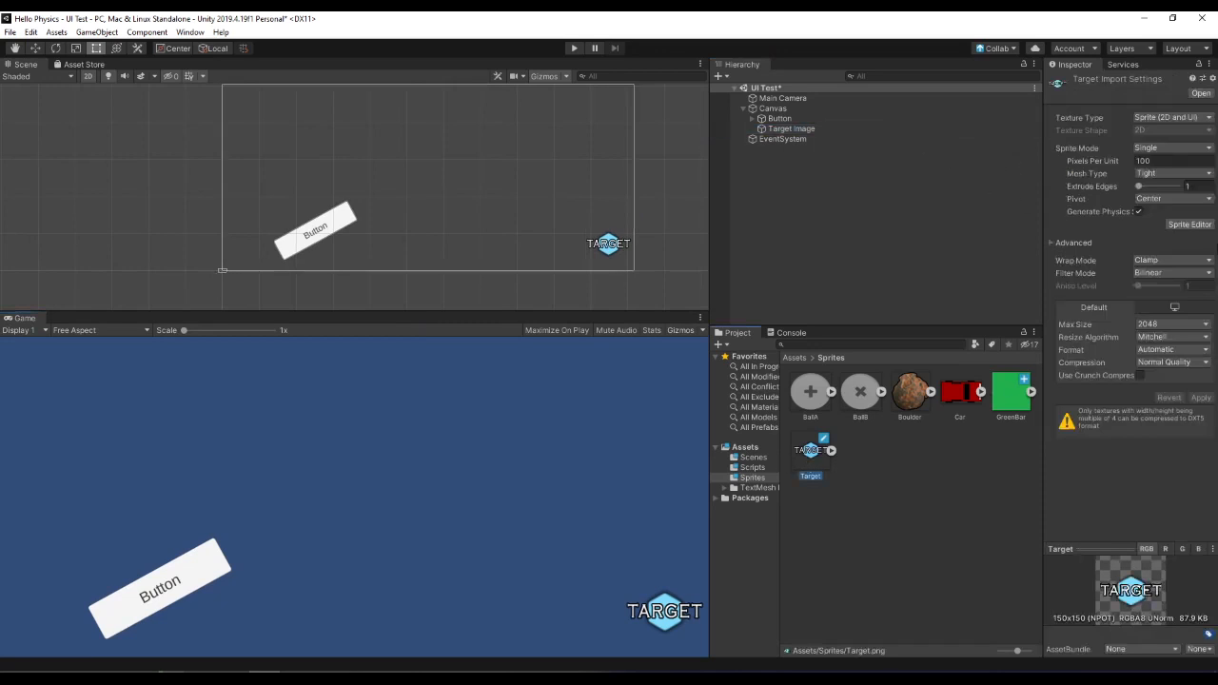
left_click(1188, 224)
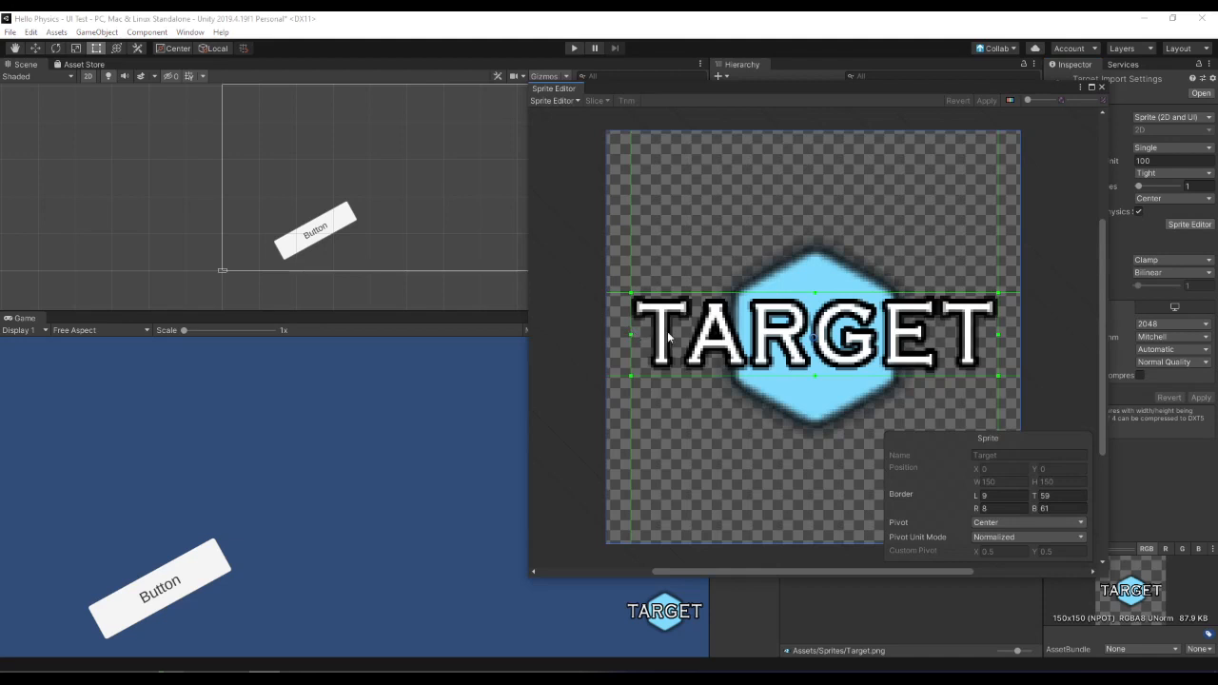
left_click_drag(632, 333, 809, 340)
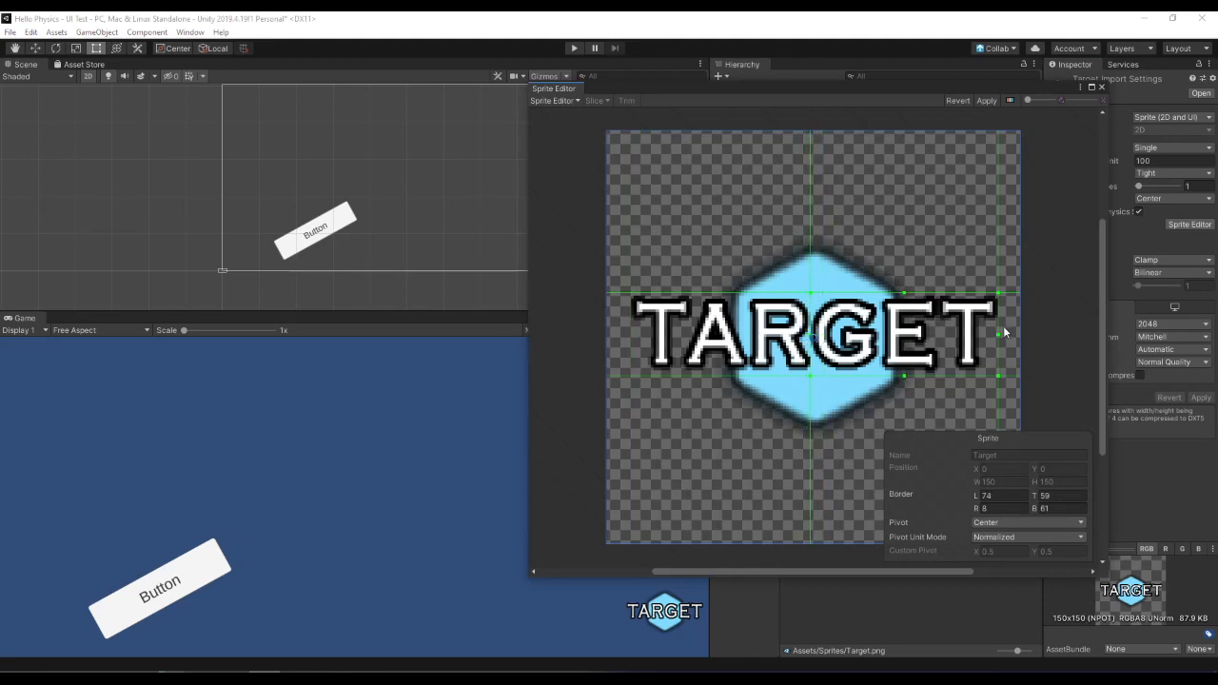
left_click_drag(1003, 326, 810, 338)
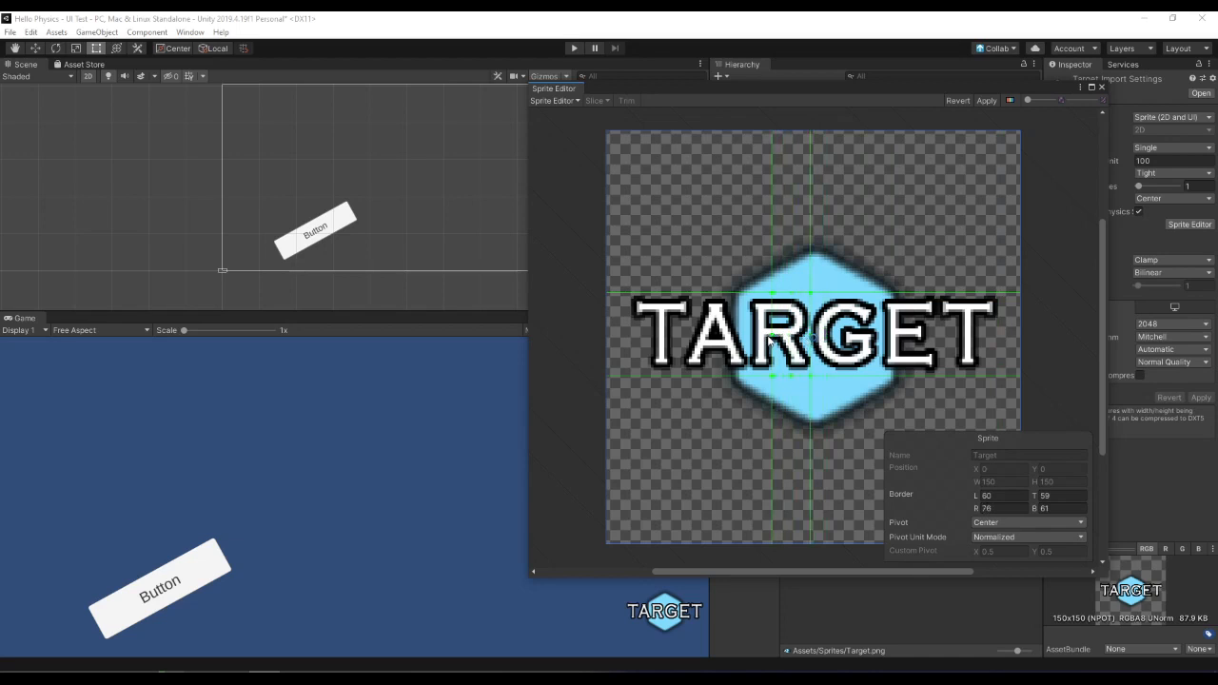
left_click_drag(773, 340, 810, 338)
left_click(986, 100)
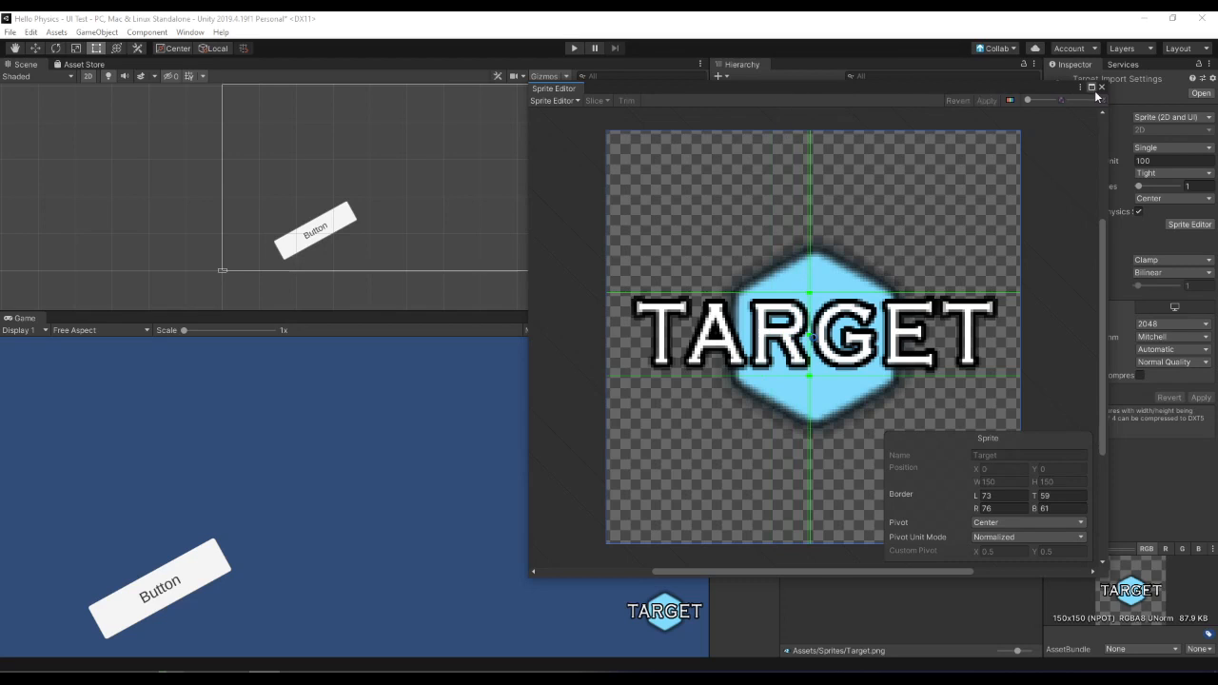
left_click(1101, 88)
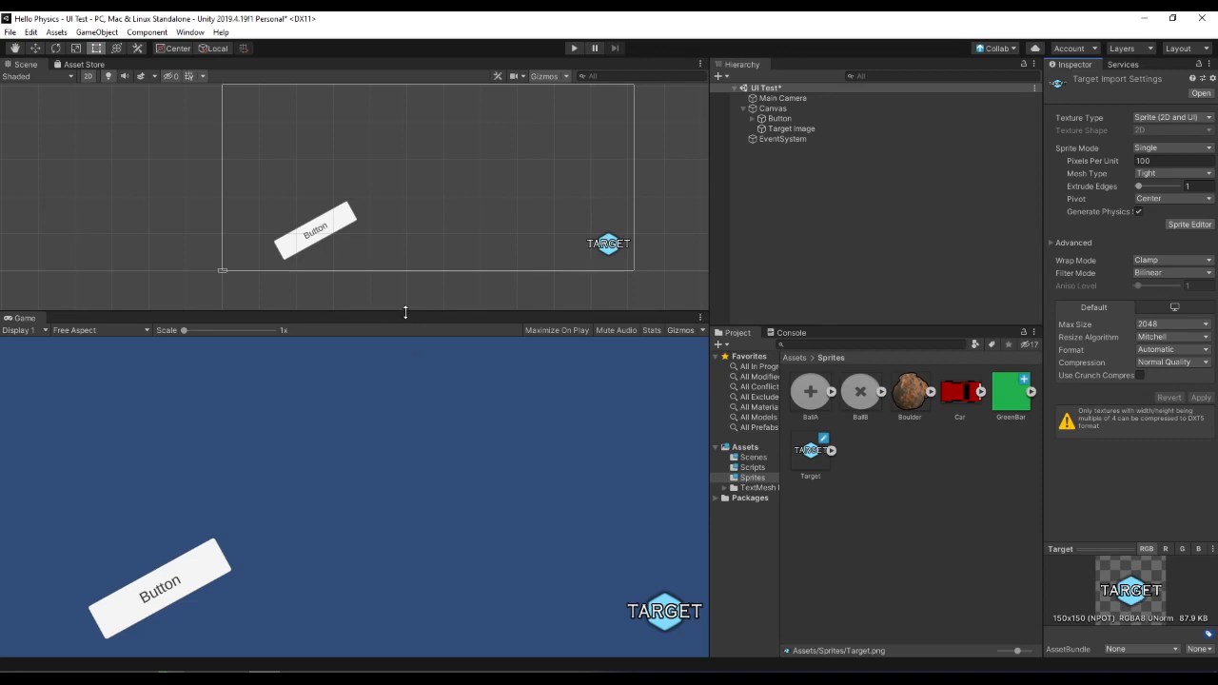
Step: Enlarge the Scene view slightly in height and width to examine how the Target Image scales
left_click_drag(403, 313, 590, 326)
left_click_drag(704, 317, 716, 360)
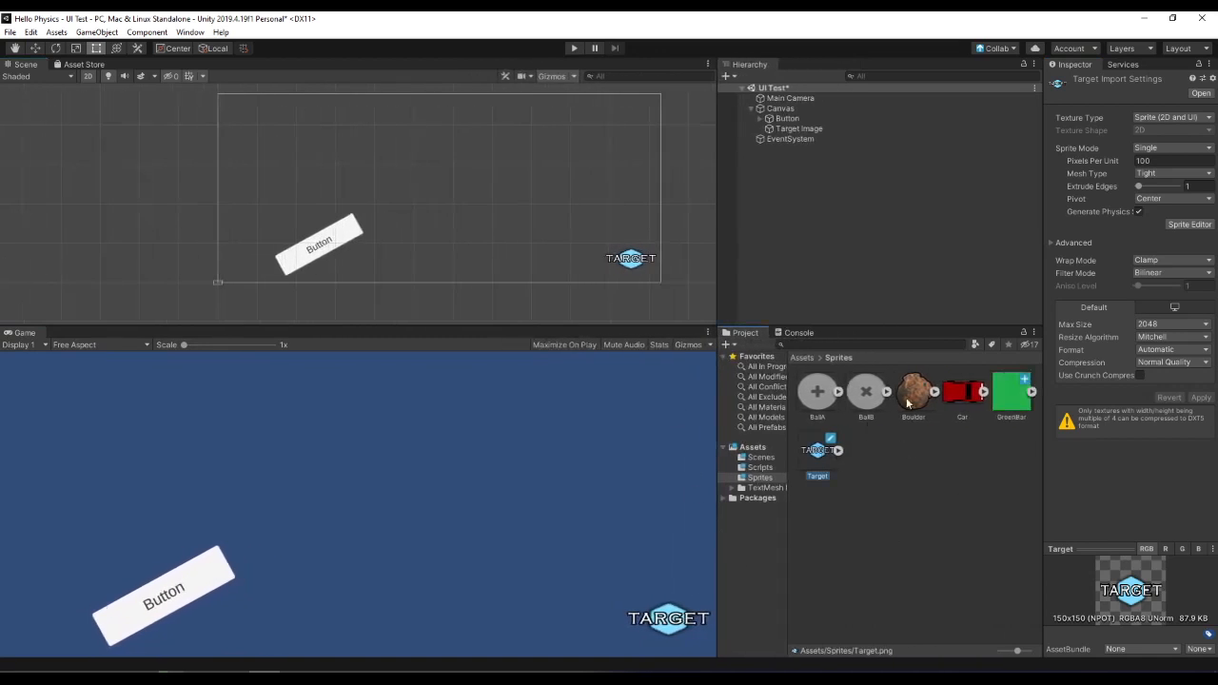
Step: Add a UI Image to the Canvas and set its source image to the Car sprite
left_click(999, 409)
left_click(948, 408)
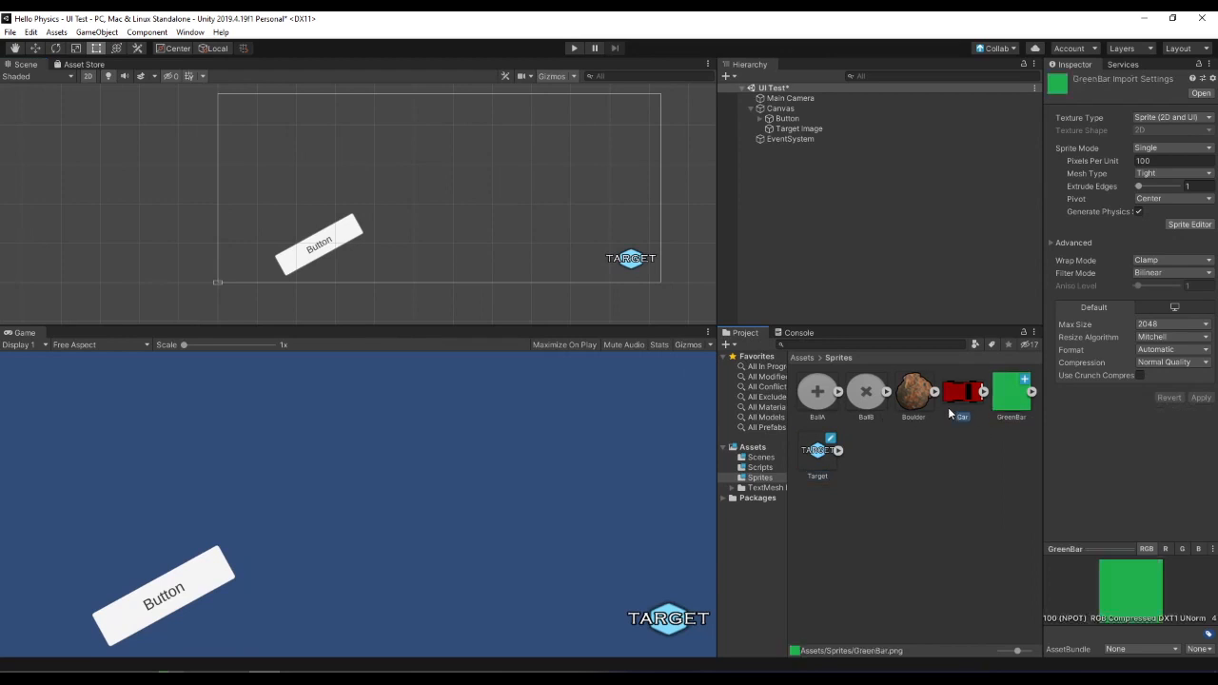
right_click(790, 106)
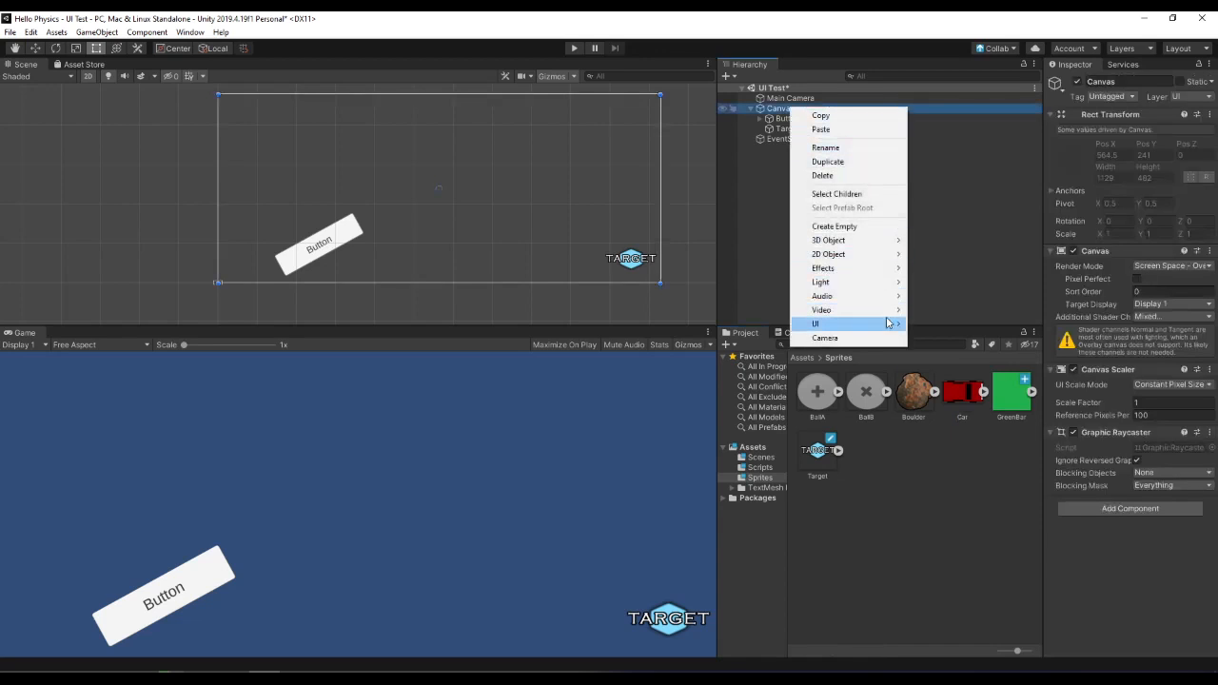
mouse_move(885, 323)
left_click(959, 349)
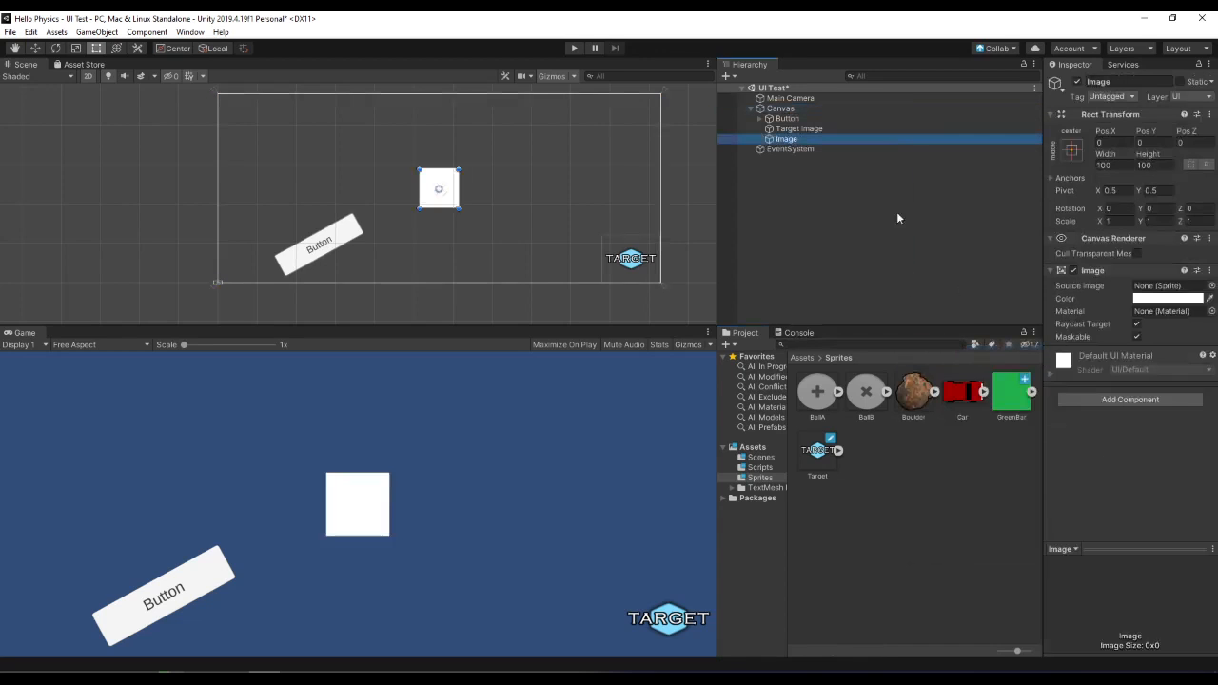
left_click_drag(957, 398, 1174, 289)
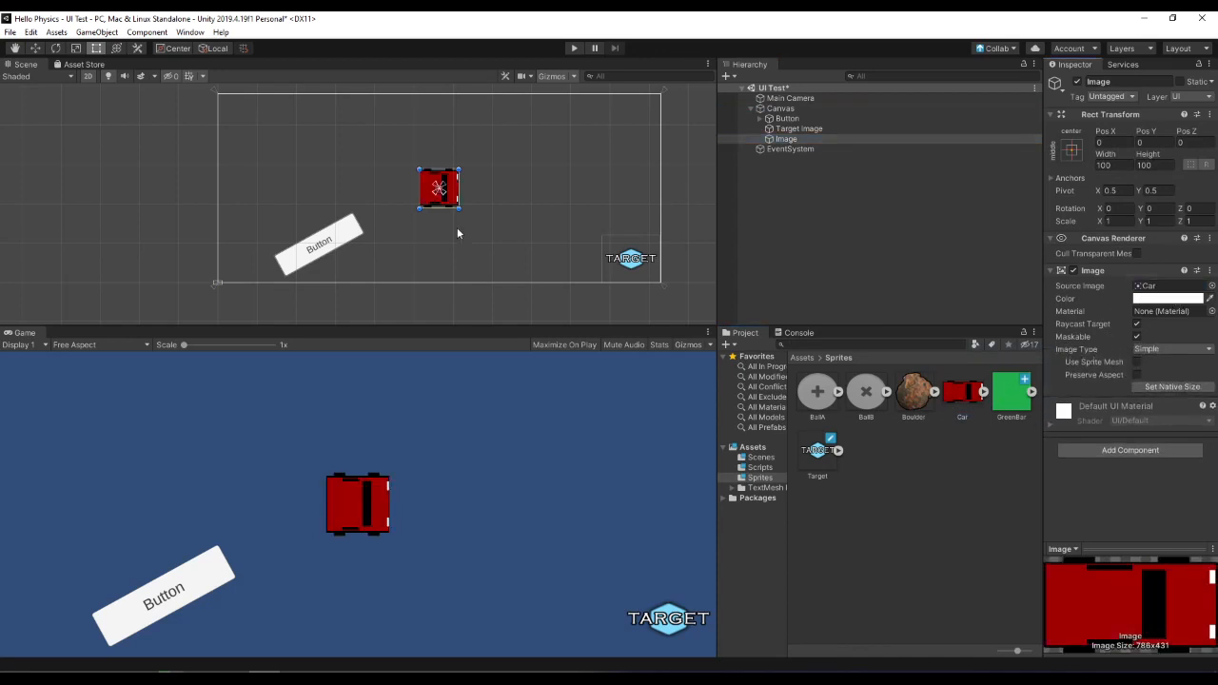
Step: Extend the car Image's right edge in the Scene view to make it about 200 wide
scroll(458, 226, "up", 6)
middle_click_drag(487, 223, 518, 198)
left_click_drag(458, 196, 543, 217)
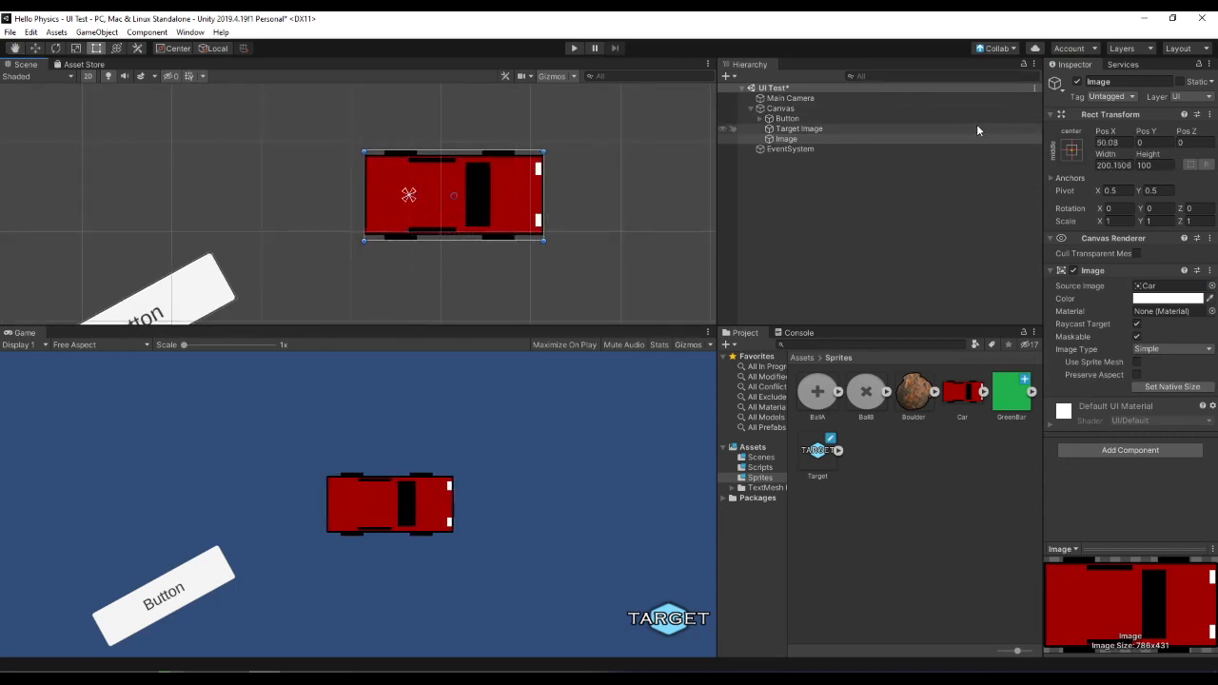
Step: Try the anchor preset that stretches both ways on the car Image and return it to middle center
left_click(1072, 150)
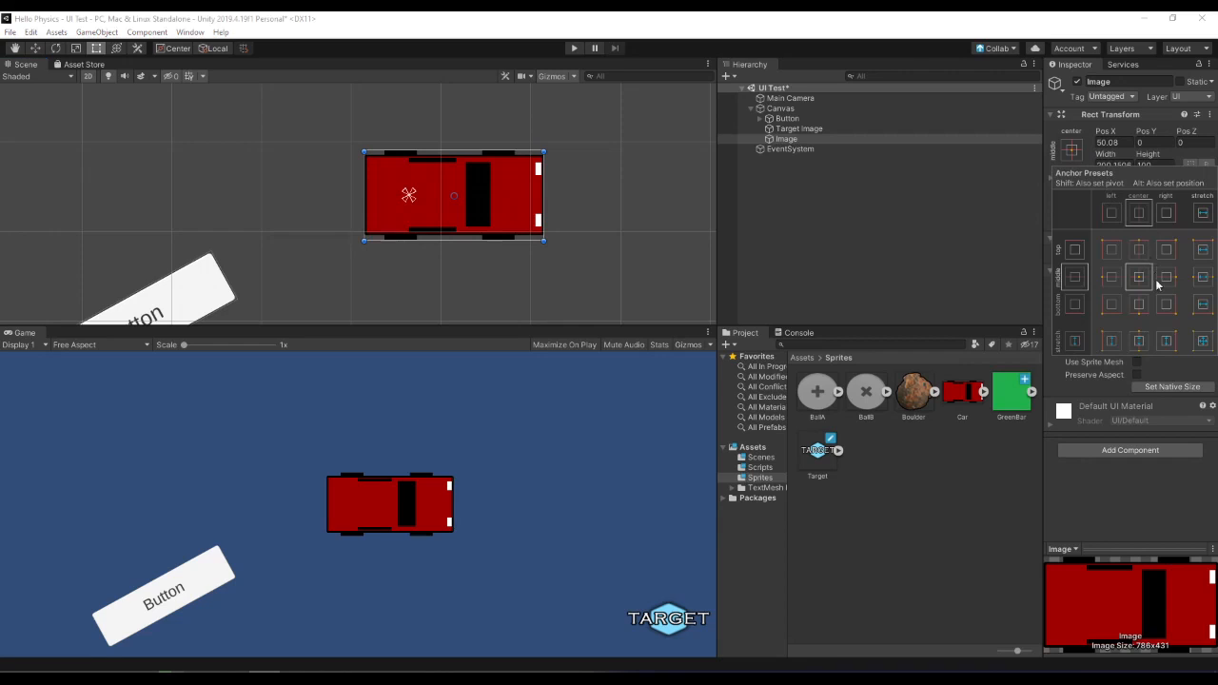
left_click(1203, 341)
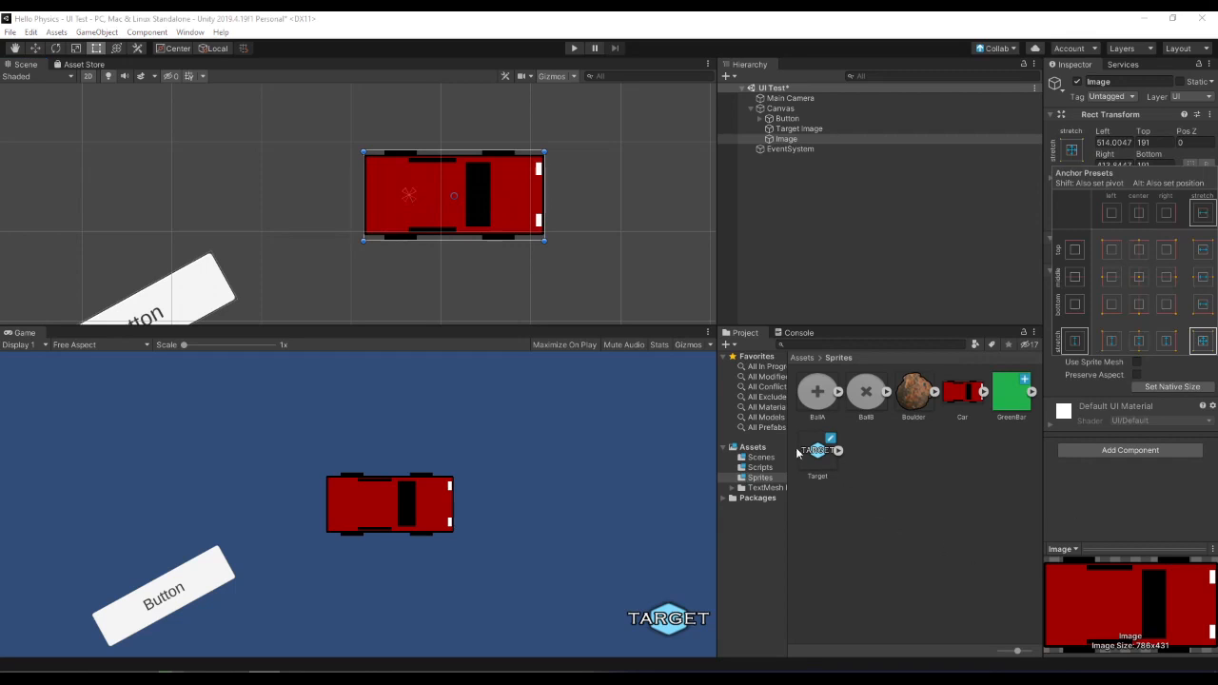
left_click(1140, 277)
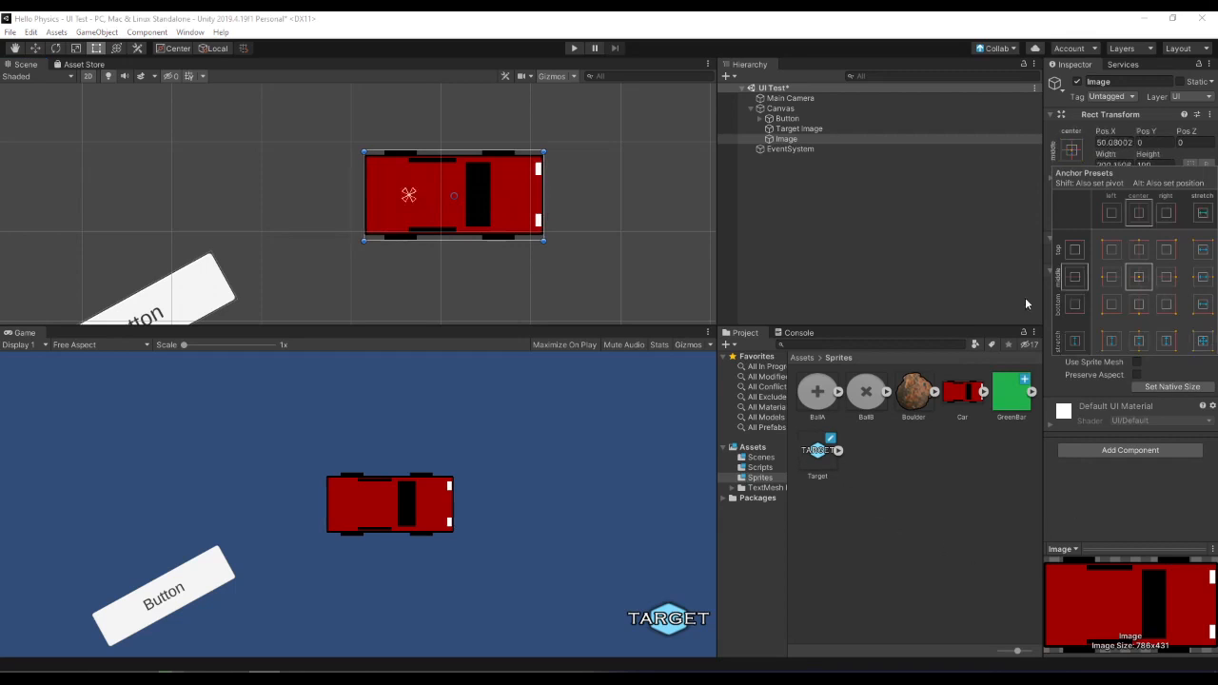
Step: Move the car Image to the centre of the canvas at X 0, Y 0 and deselect it
left_click(506, 245)
left_click_drag(476, 203, 433, 207)
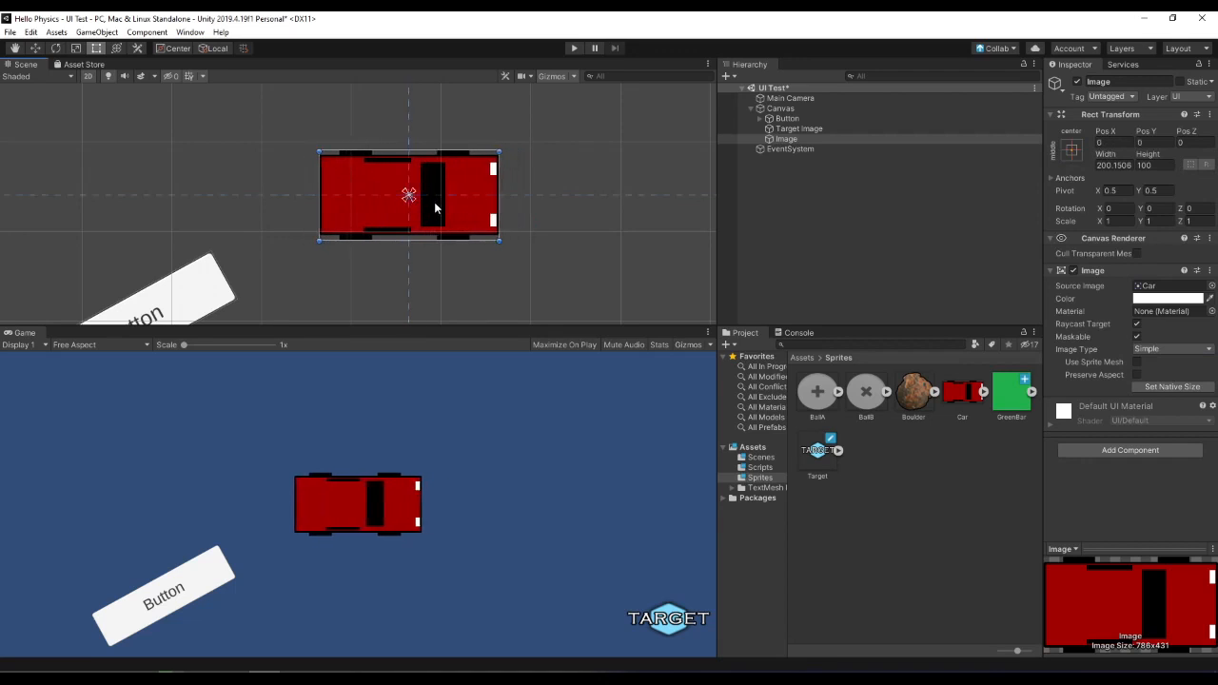
left_click(890, 258)
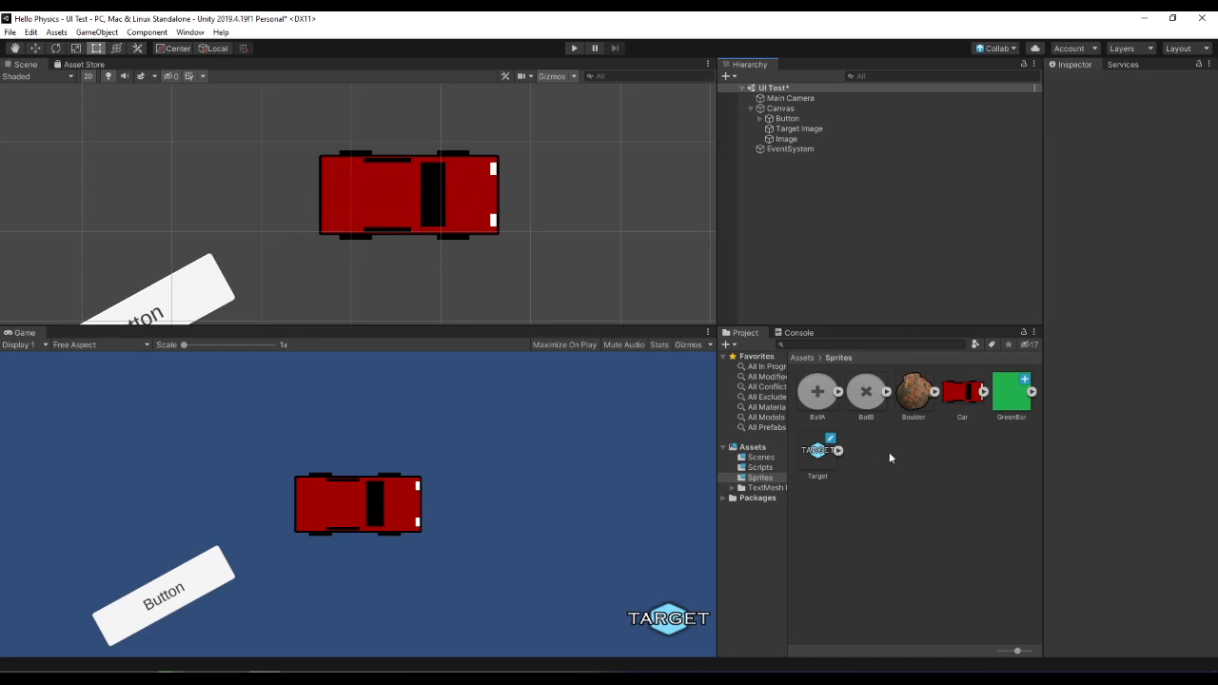
Step: Set the Car sprite's borders in the Sprite Editor to about 12 left, 35 top and 6 right, and apply them on closing
left_click(957, 398)
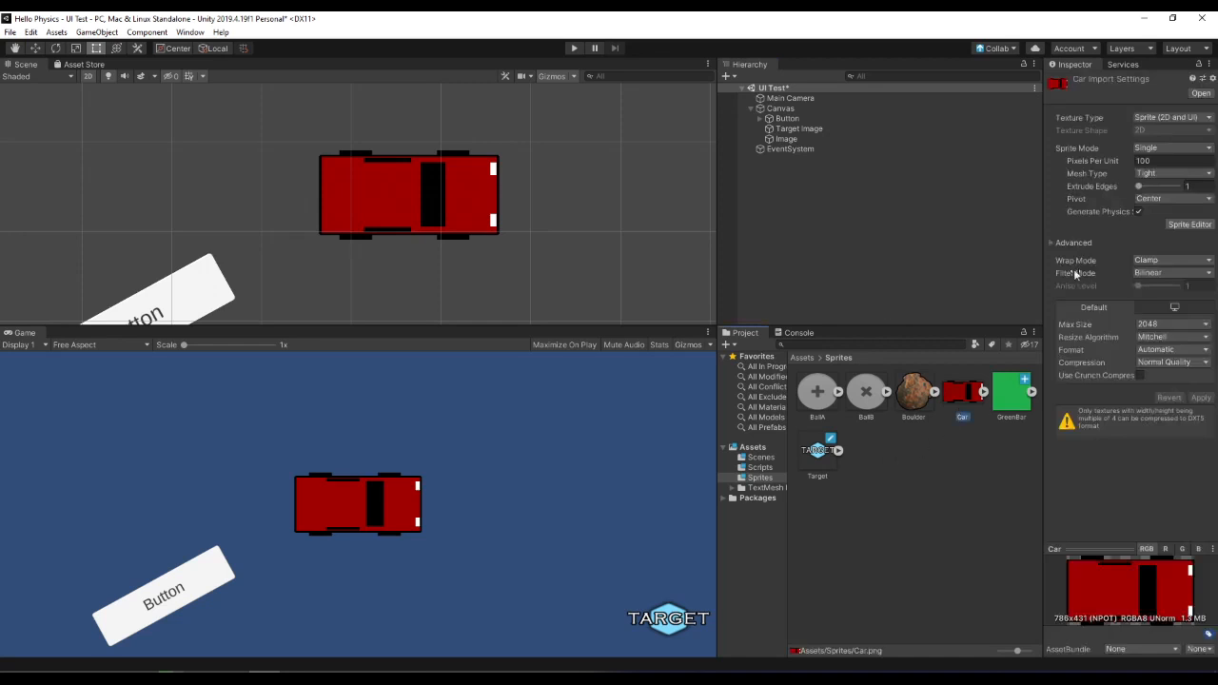
left_click(1190, 227)
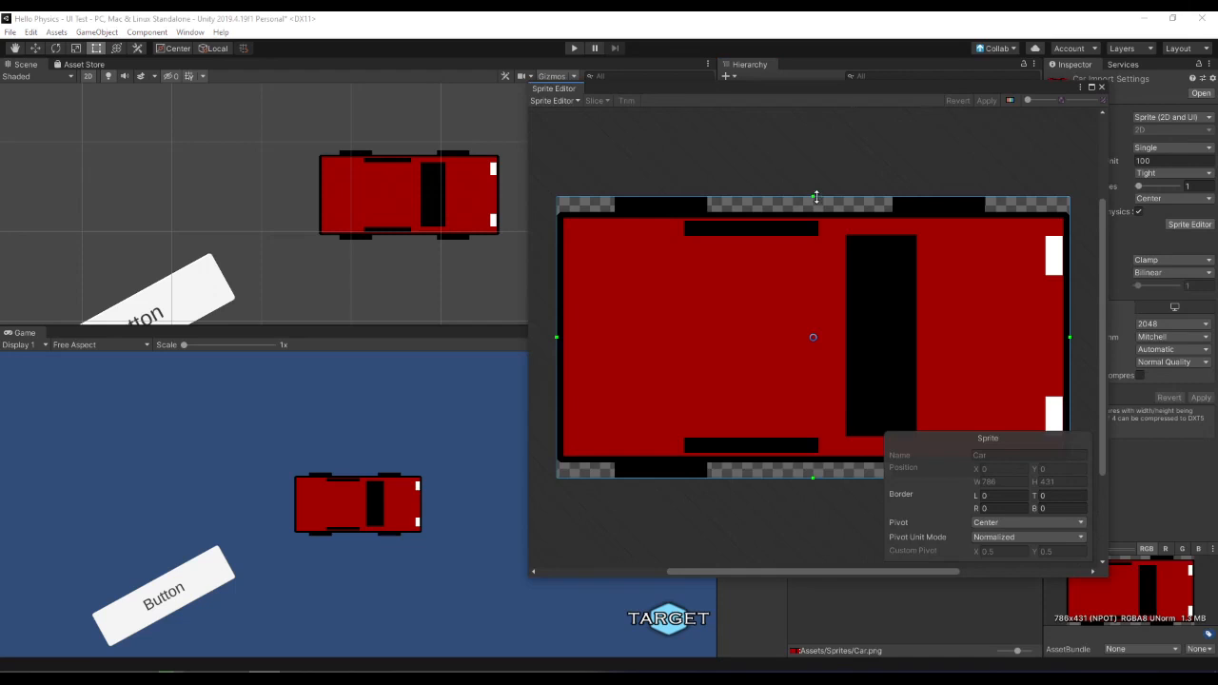
left_click_drag(816, 197, 820, 233)
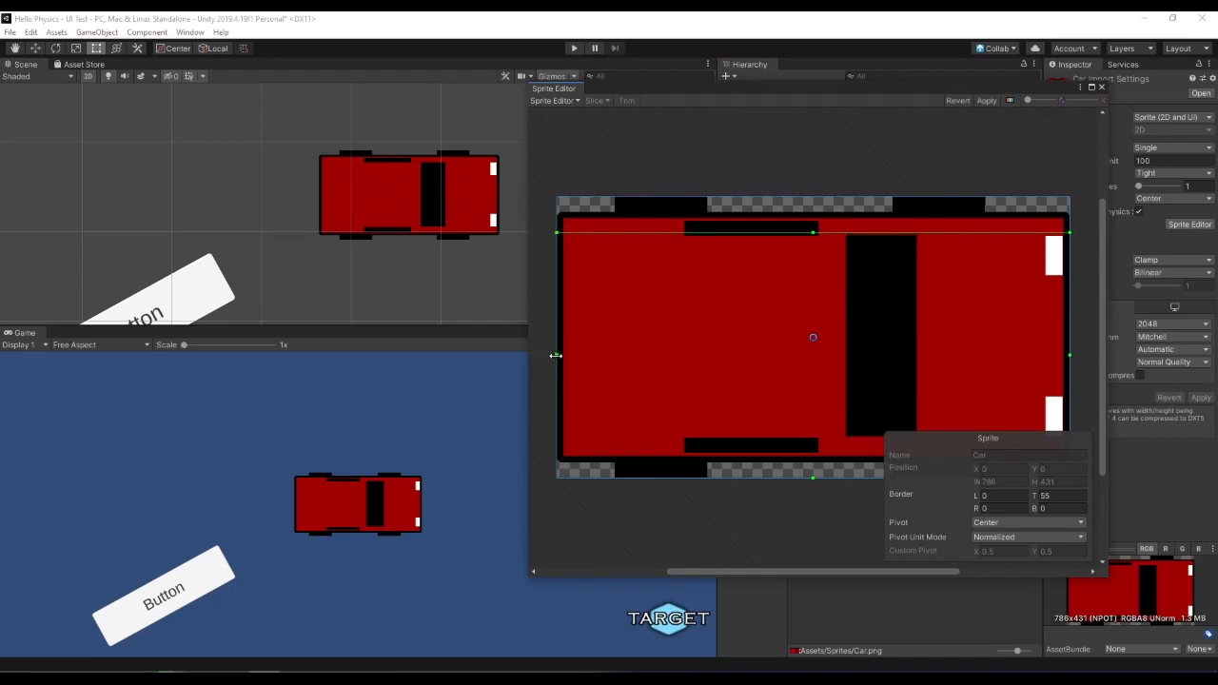
left_click_drag(556, 355, 564, 354)
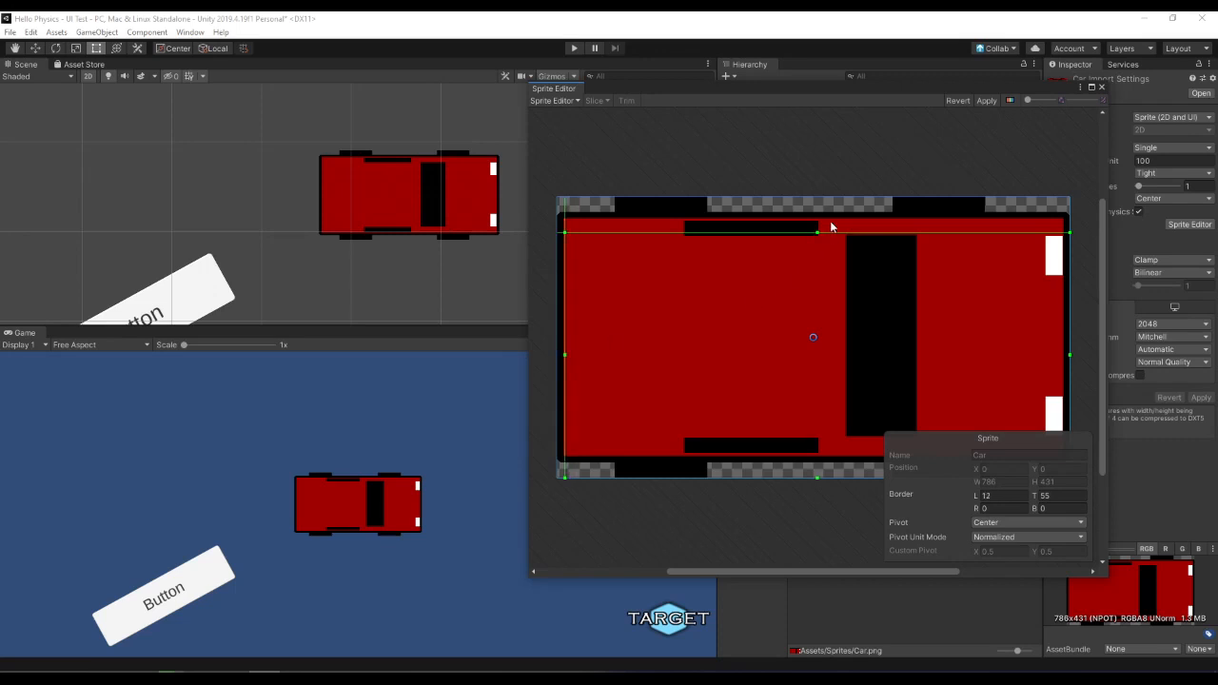
left_click_drag(819, 234, 806, 221)
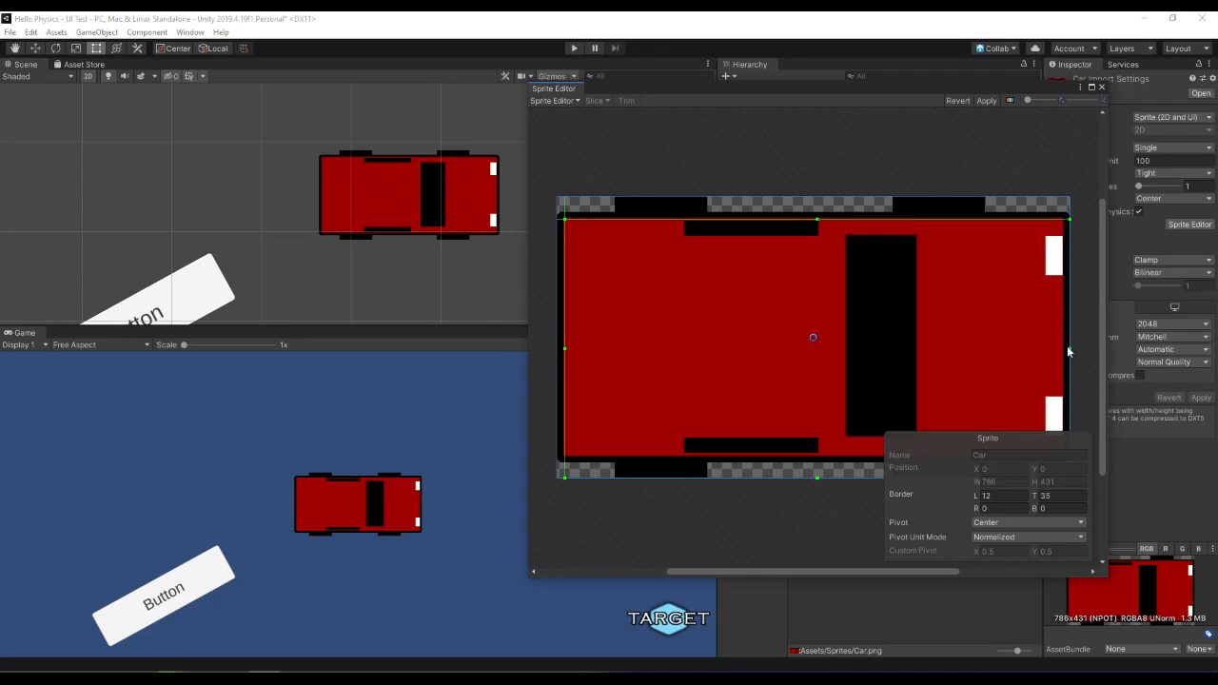
left_click_drag(1070, 347, 1062, 348)
left_click(1101, 88)
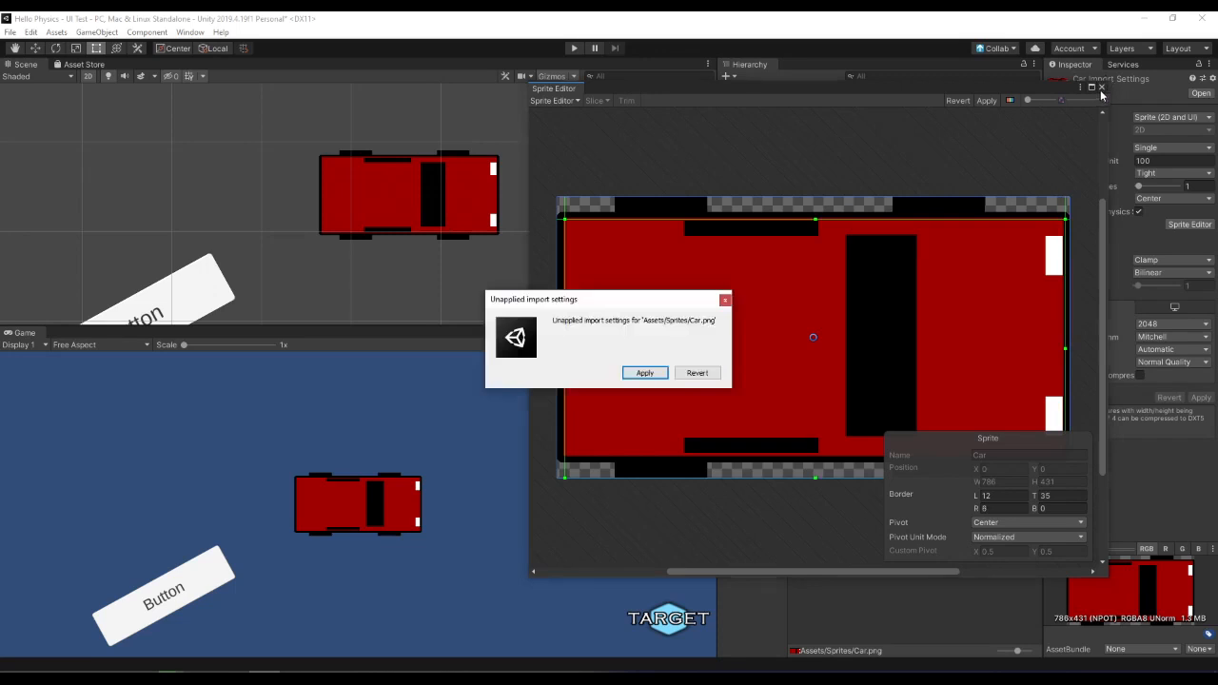
left_click(645, 373)
Step: Try stretching the car Image to about 318 high and recentring it, and undo both changes
left_click(443, 181)
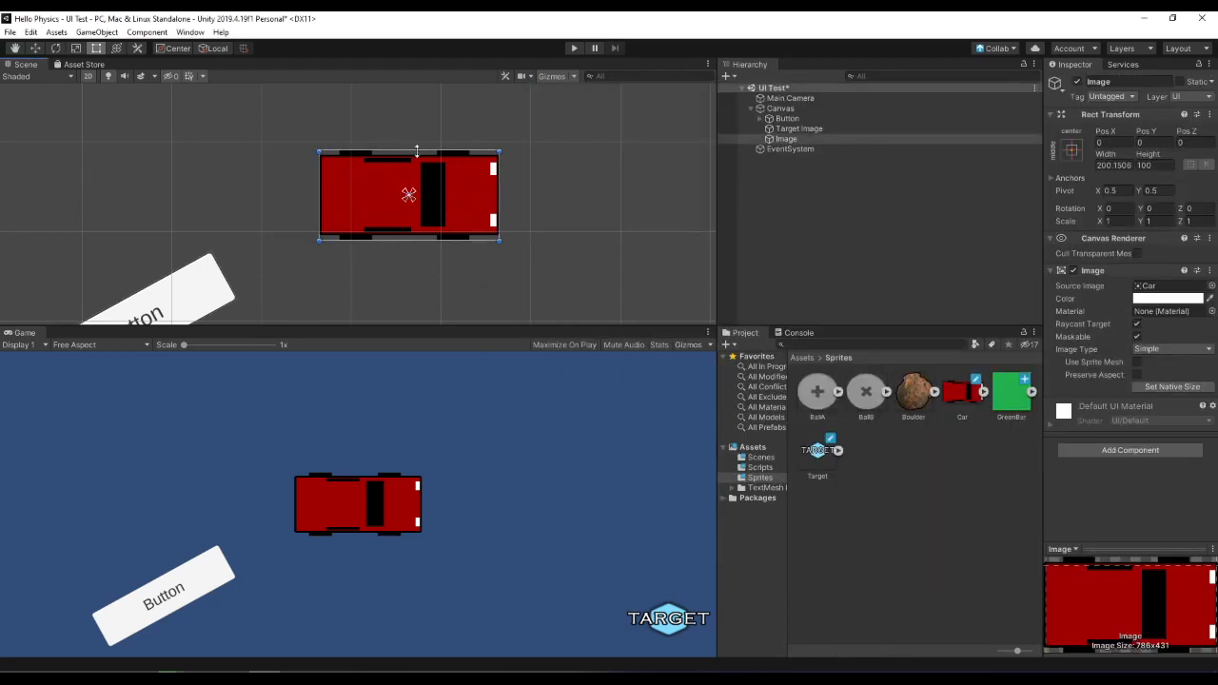
scroll(483, 198, "down", 3)
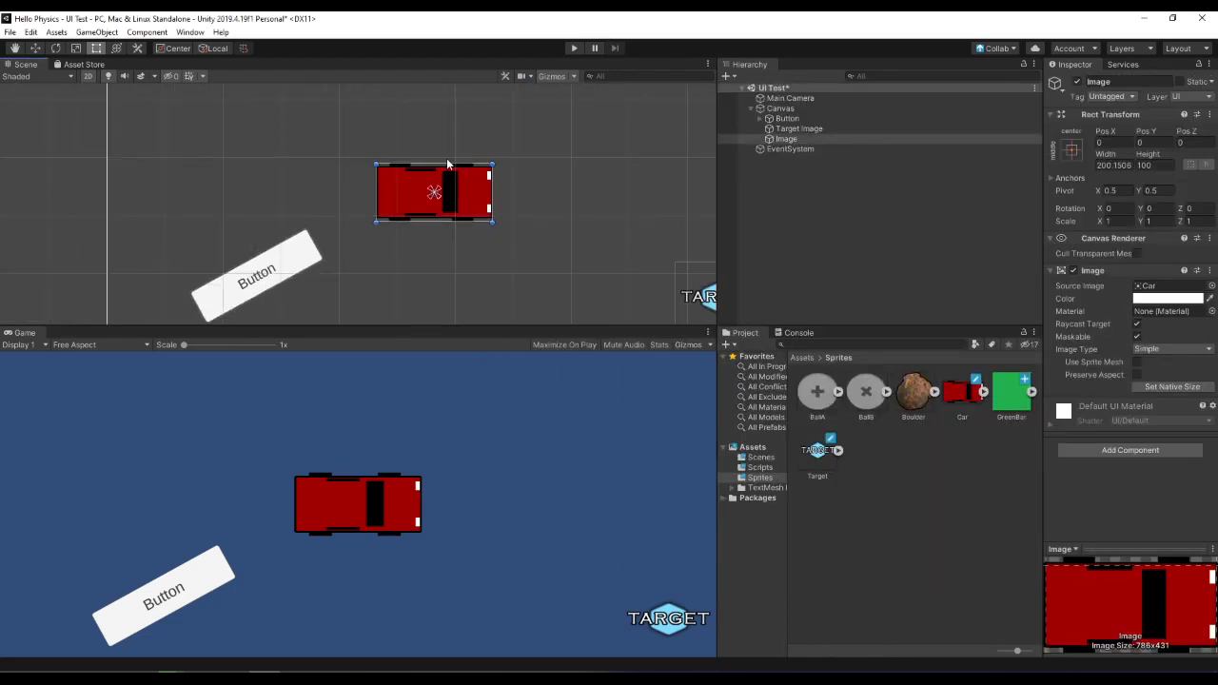
left_click_drag(436, 223, 485, 358)
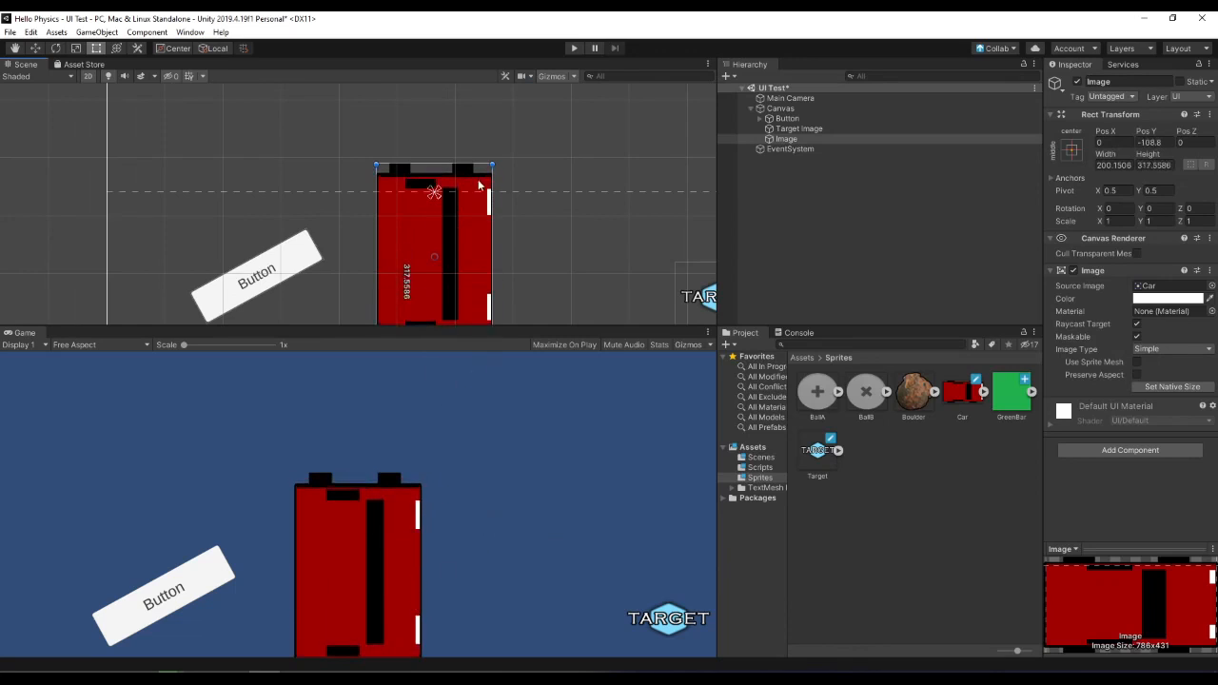
left_click_drag(458, 216, 459, 147)
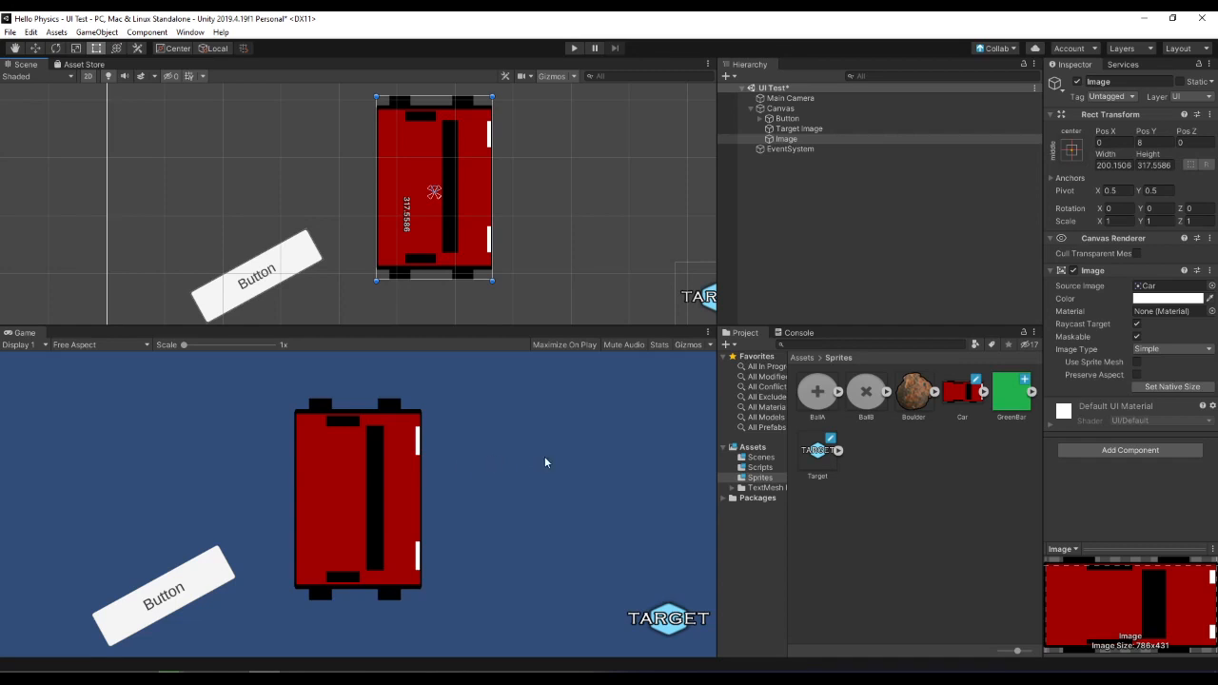
key("ctrl+z")
key("ctrl+z")
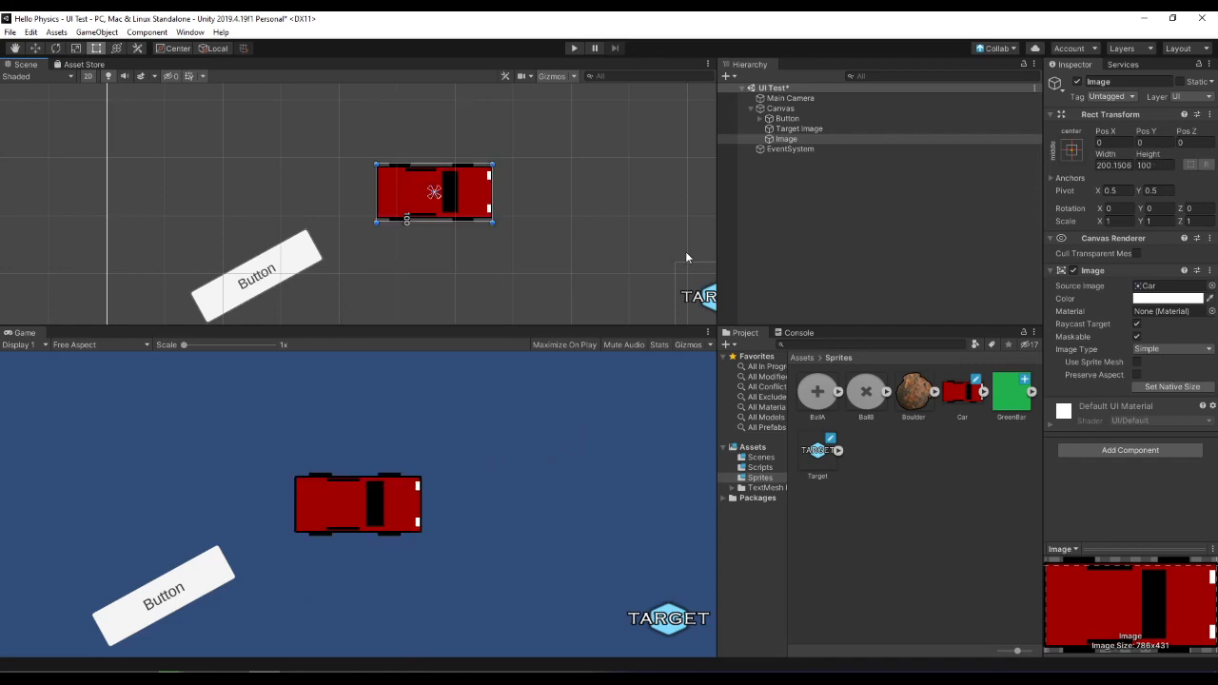
Step: Set the Car sprite's right border to about 10 and bottom border to about 39, then apply and close the Sprite Editor
left_click(956, 398)
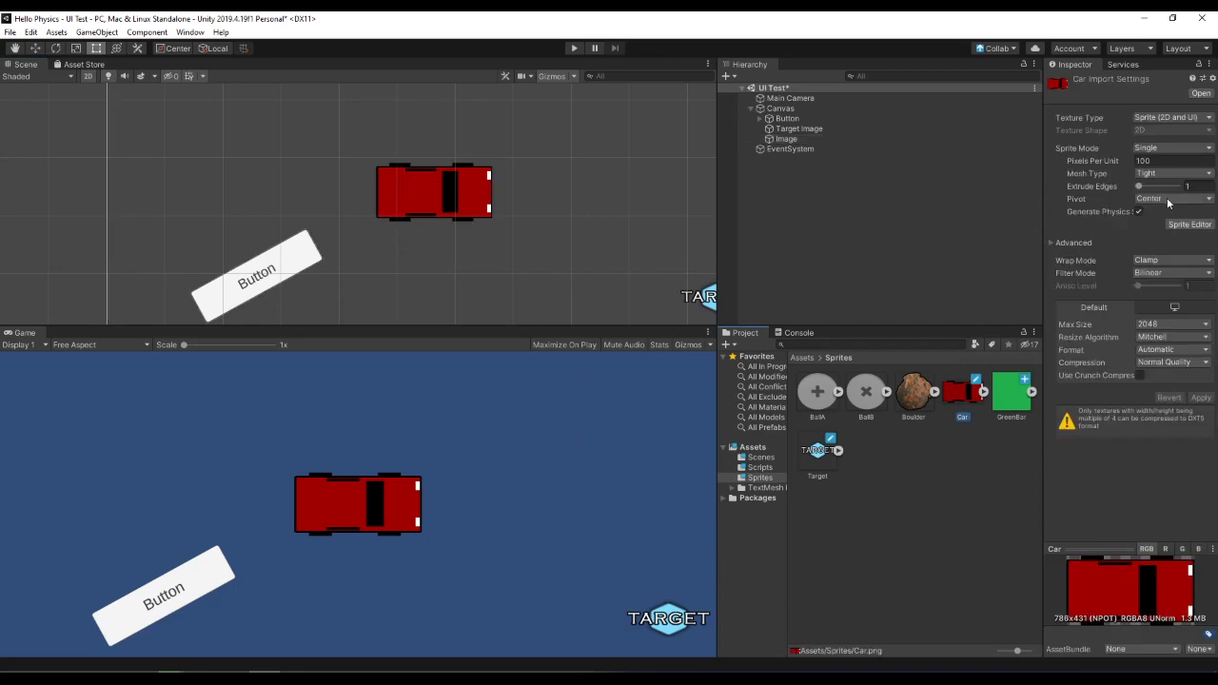
left_click(1190, 224)
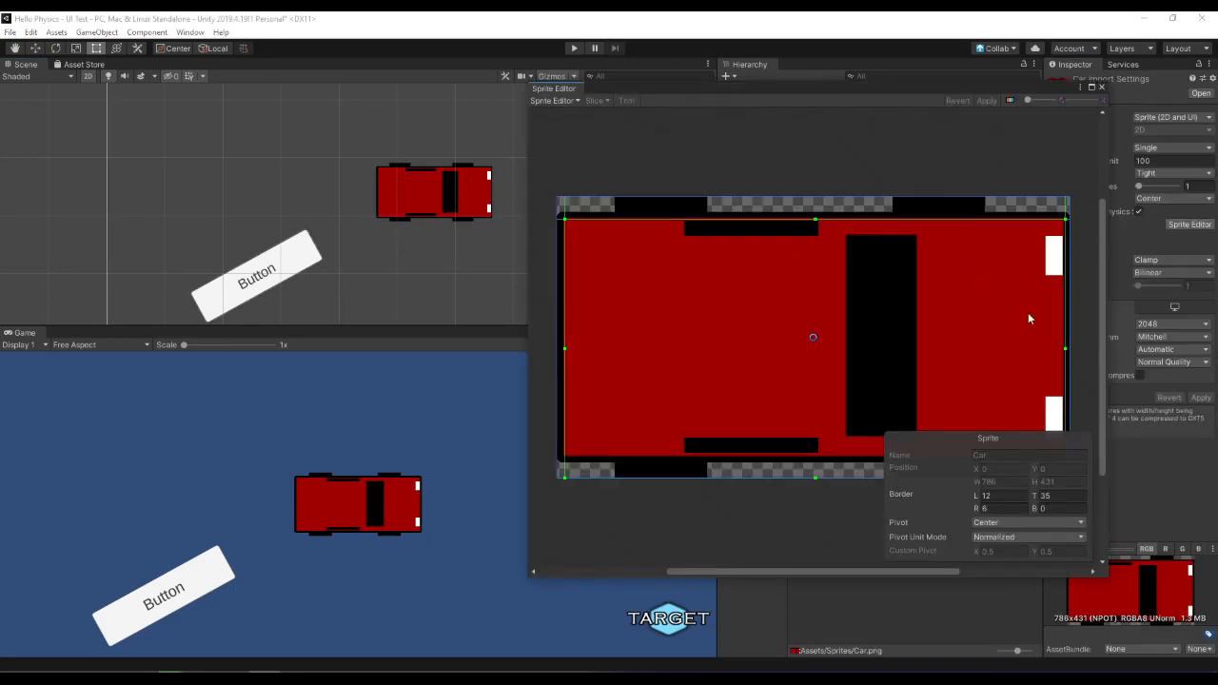
left_click_drag(1066, 347, 1062, 347)
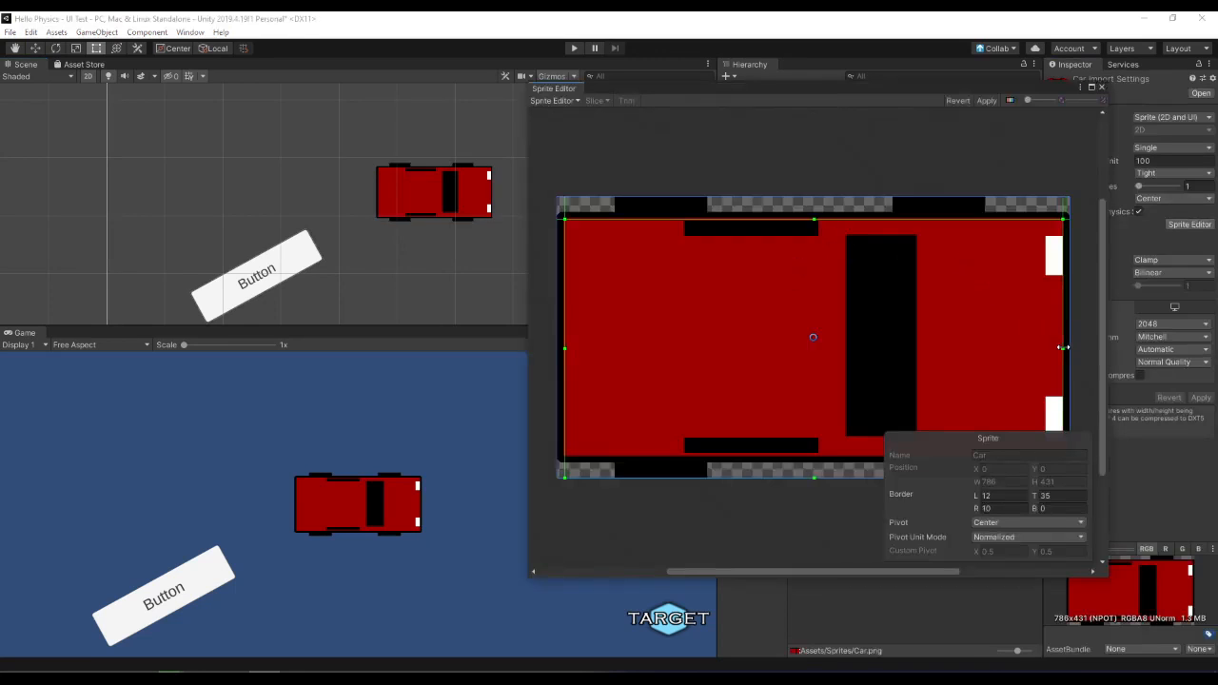
left_click(811, 481)
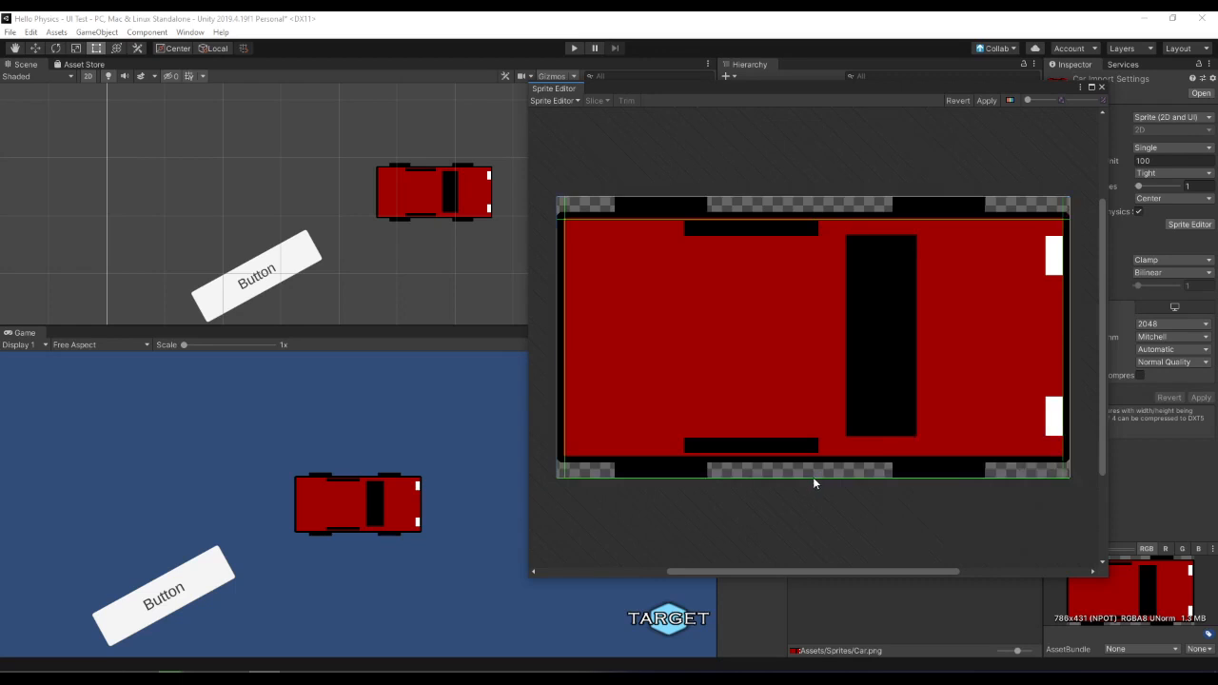
left_click(817, 468)
left_click_drag(816, 470, 801, 452)
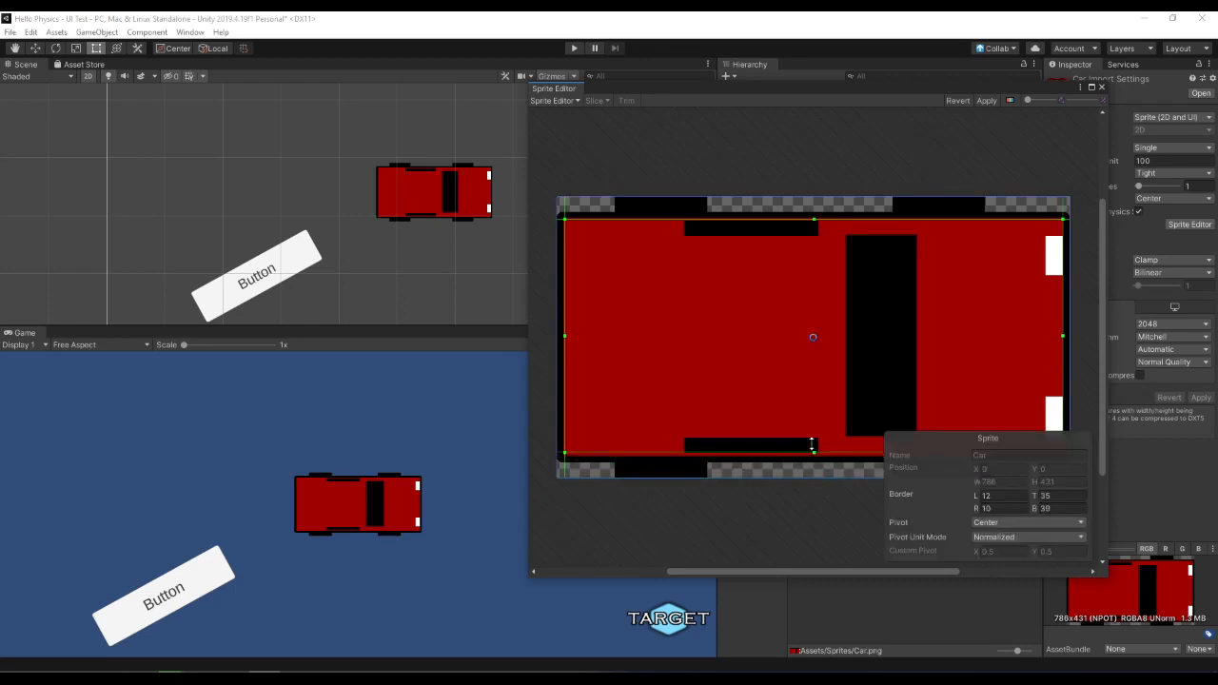
left_click(996, 102)
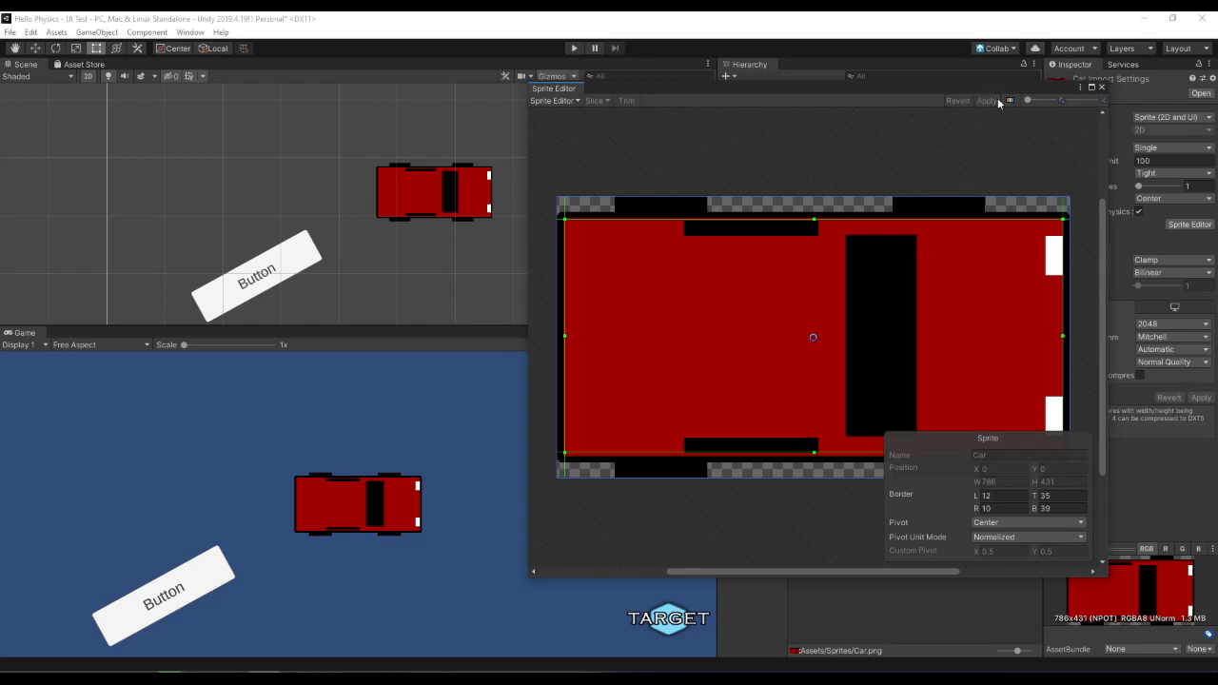
left_click(1101, 86)
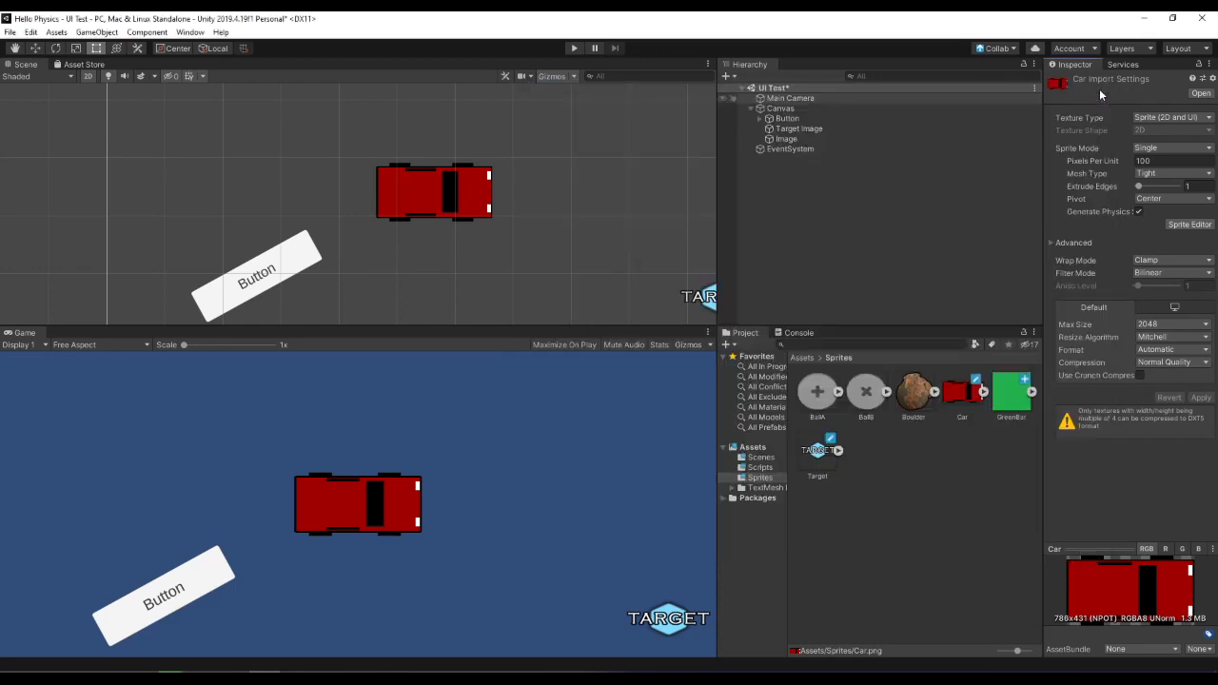
Step: Stretch the car Image upward to about 699 high and move it to about X 148, Y 130
left_click(440, 184)
left_click_drag(445, 165, 502, 5)
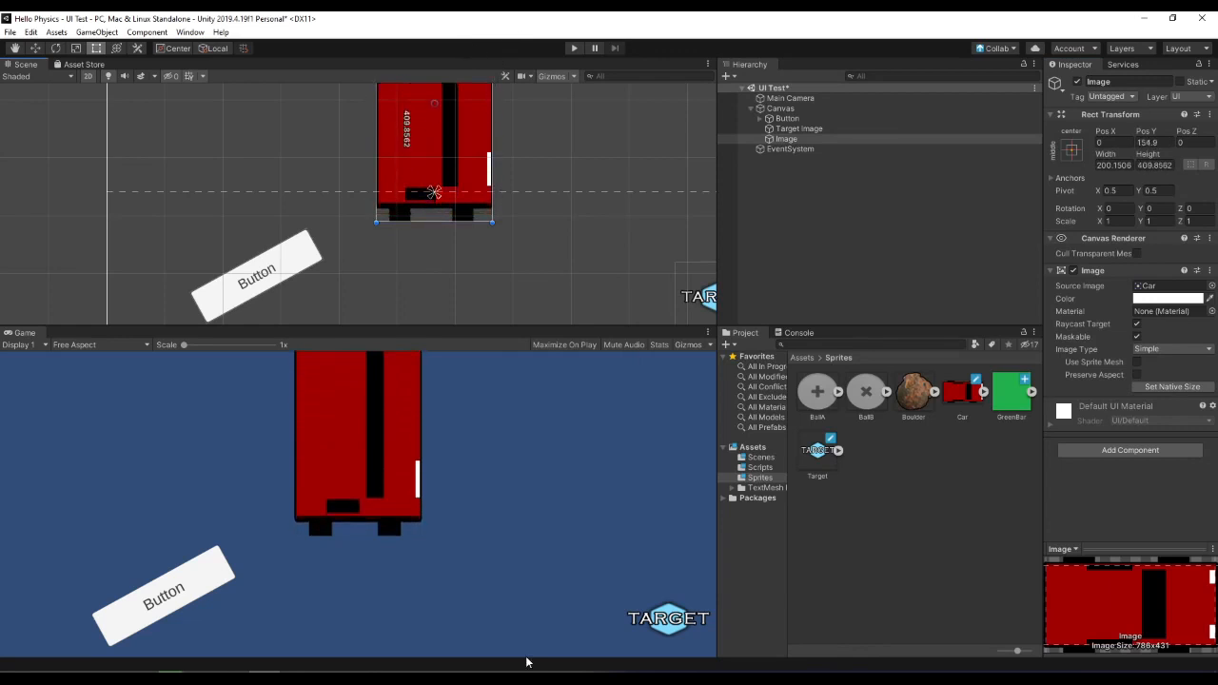
left_click_drag(526, 663, 603, 491)
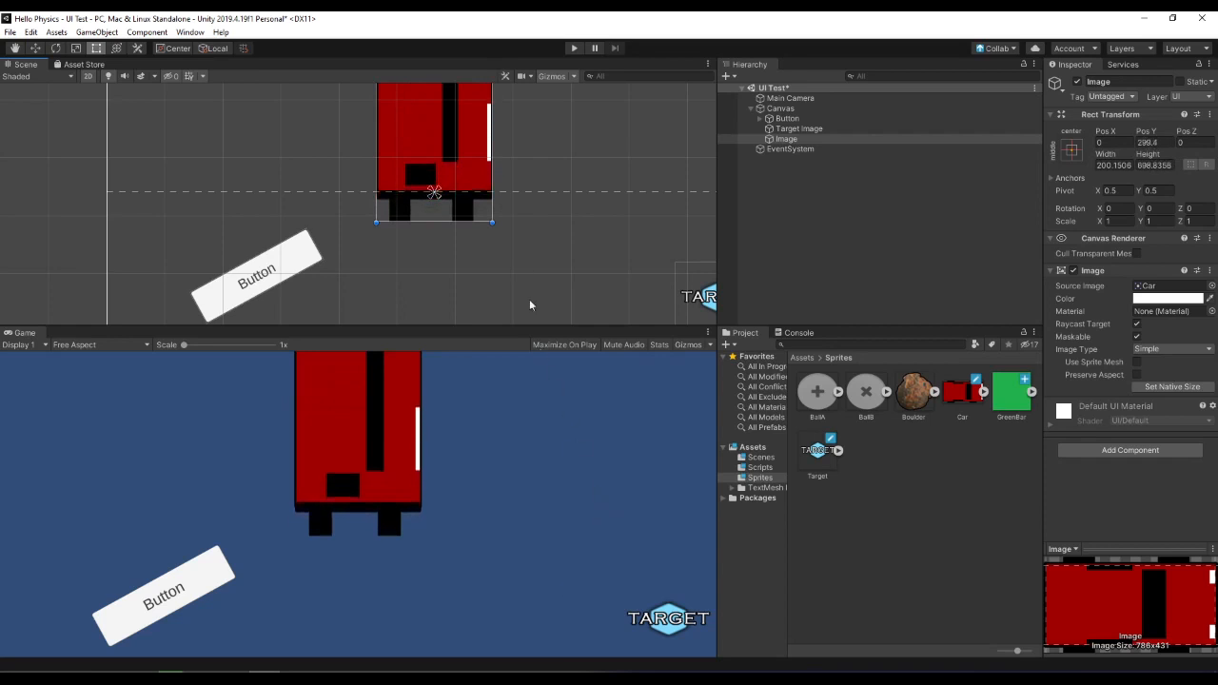
left_click_drag(468, 155, 555, 254)
Step: Reassign the Car sprite as the source image of the Image object under the Canvas
left_click(820, 118)
left_click(821, 138)
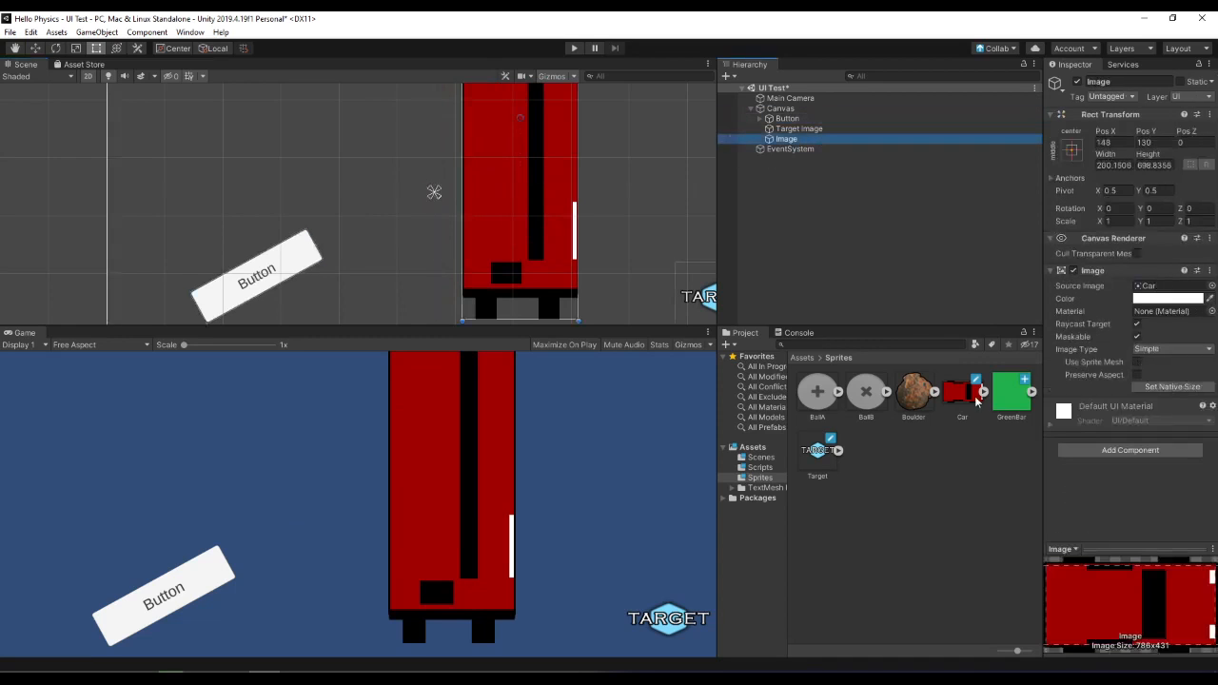
left_click_drag(976, 402, 1170, 288)
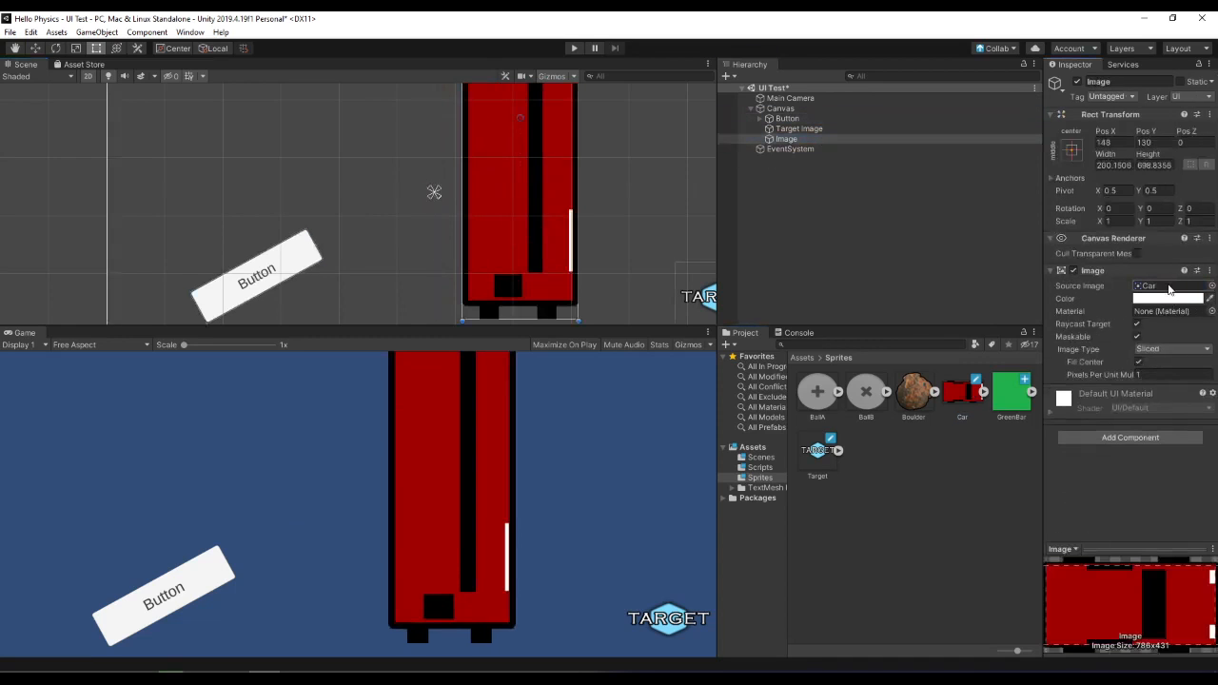
Step: Shrink the sliced car Image to about 133 high and place it at about X 43, Y -47
left_click_drag(543, 196, 502, 378)
left_click_drag(483, 103, 487, 241)
left_click_drag(500, 292, 482, 151)
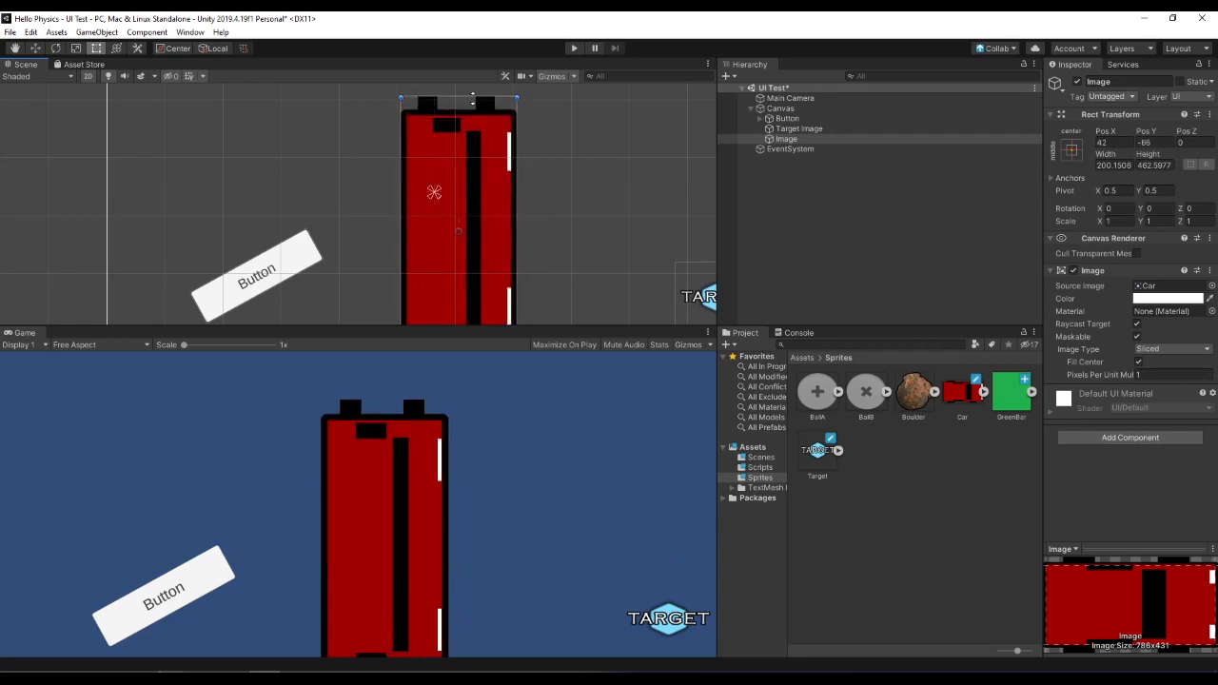
left_click_drag(473, 96, 475, 273)
left_click_drag(476, 278, 474, 181)
scroll(493, 253, "up", 3)
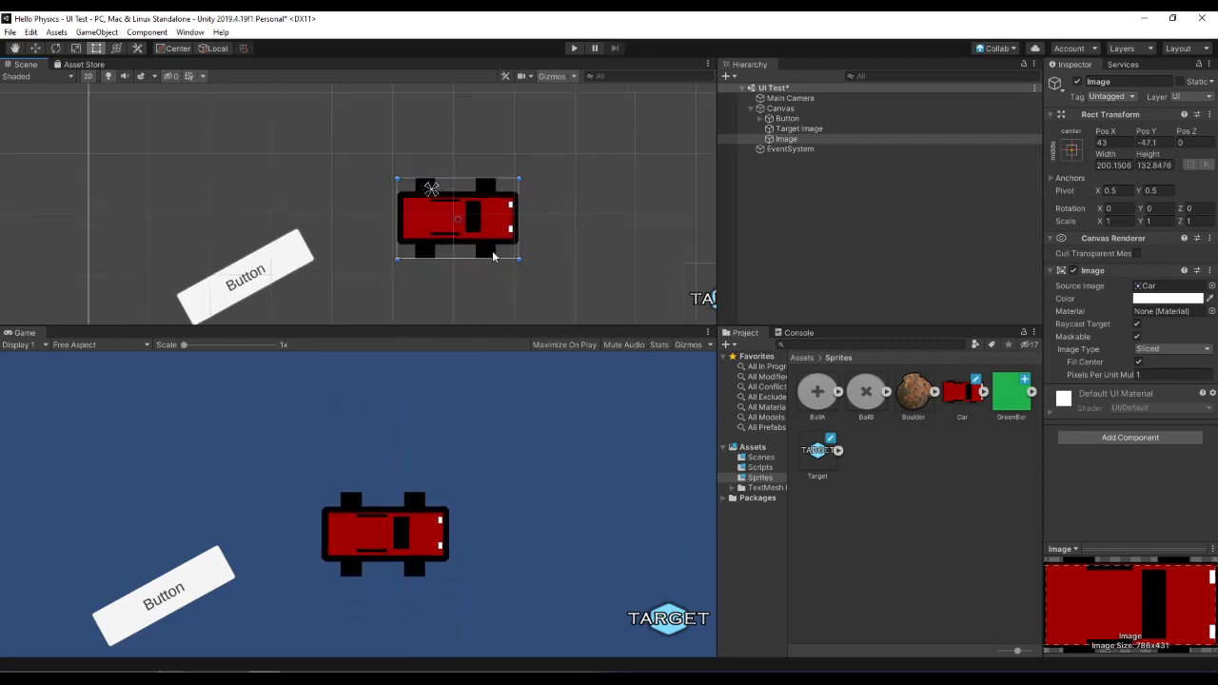
Step: Narrow the car Image slightly and delete it from the Canvas
scroll(493, 252, "up", 3)
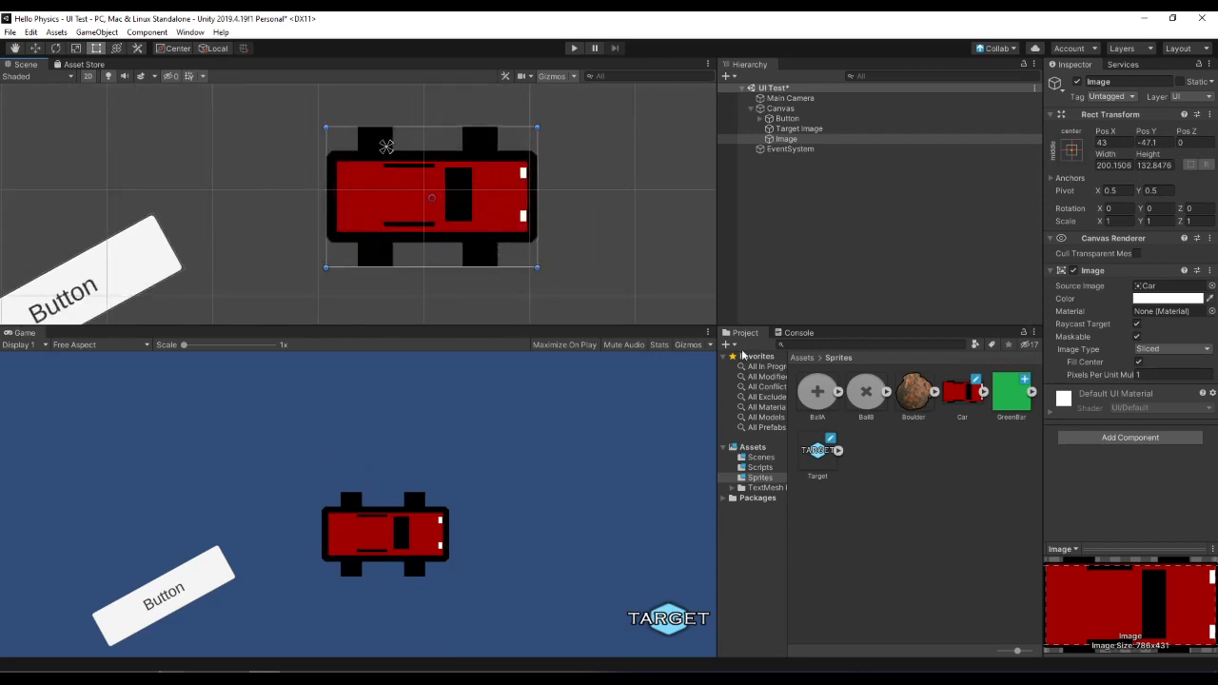
scroll(405, 248, "up", 2)
scroll(430, 242, "up", 2)
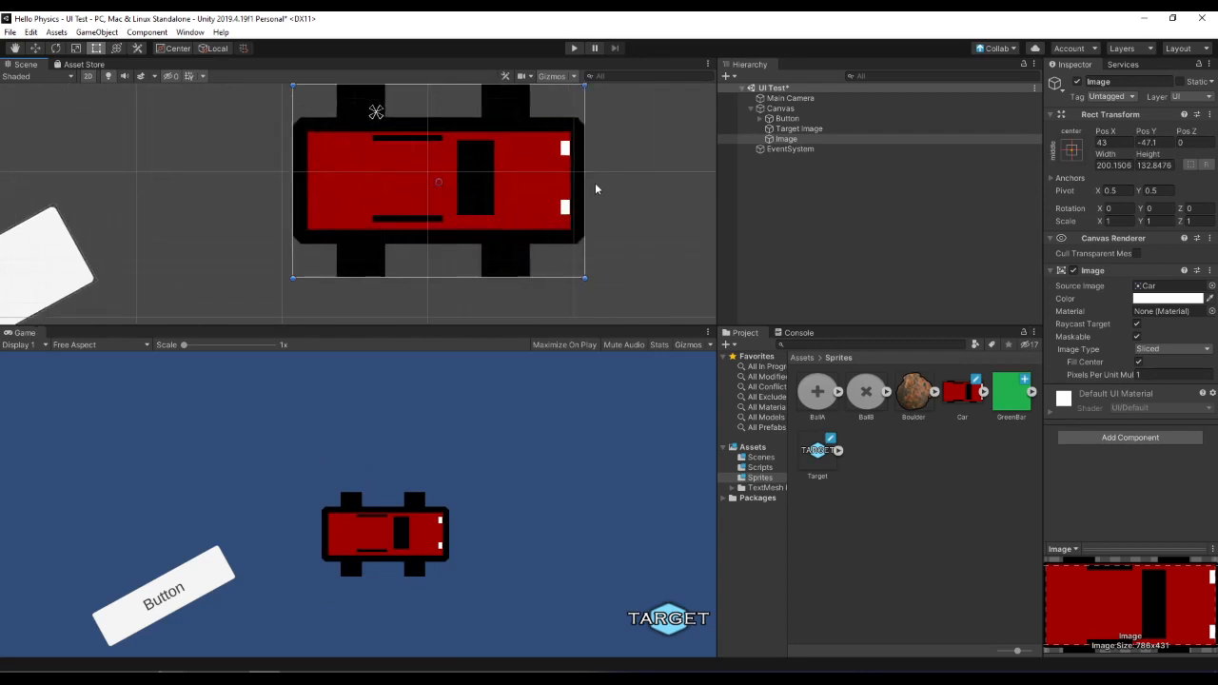
left_click_drag(582, 176, 565, 284)
left_click(799, 129)
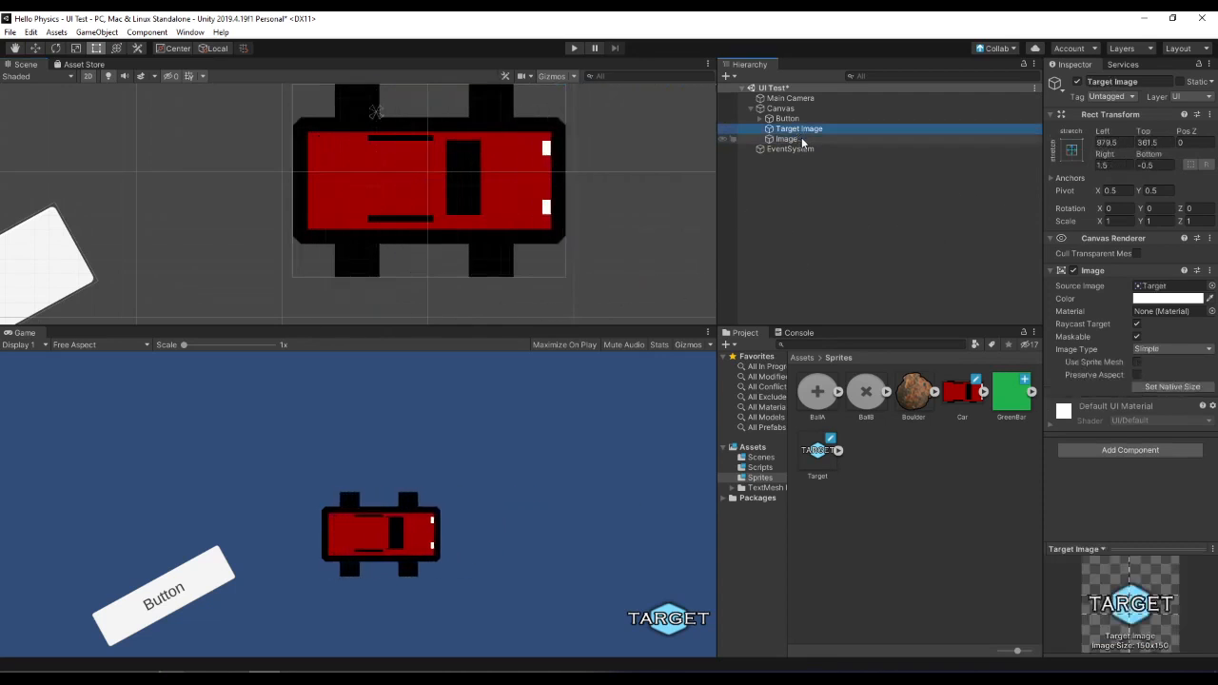
left_click(790, 138)
key("Delete")
Step: Add a new UI Image under the Canvas and assign the Car sprite as its source image
left_click(781, 108)
right_click(781, 109)
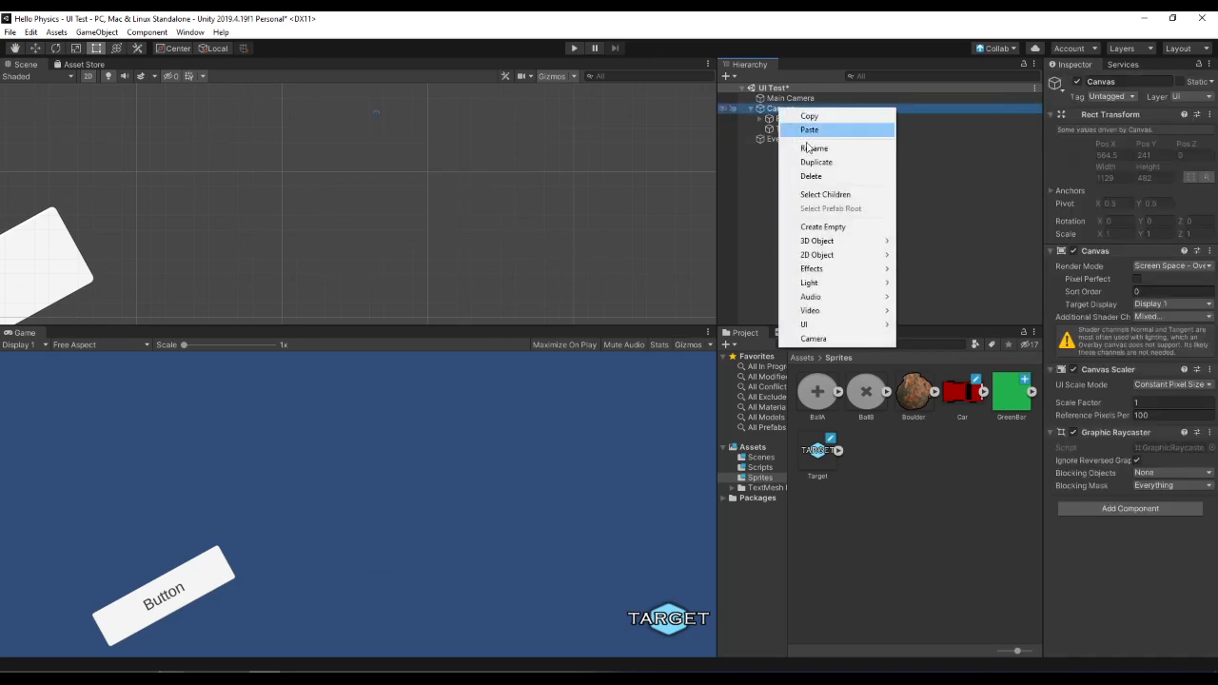
mouse_move(856, 325)
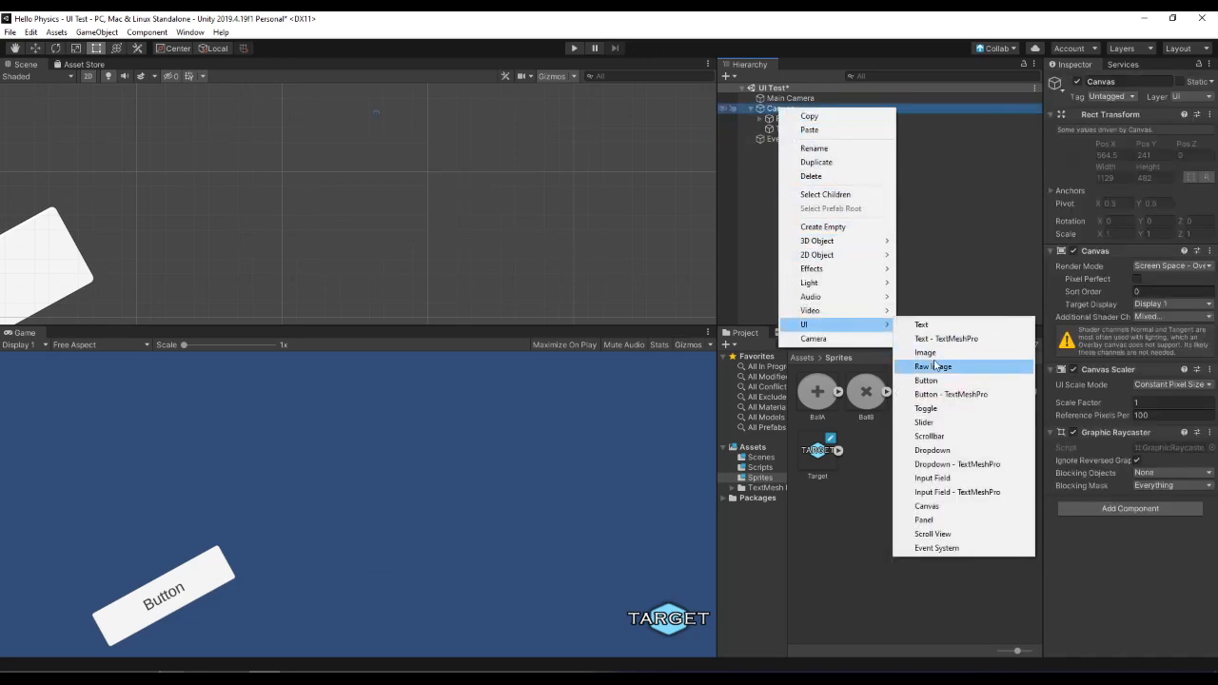
left_click(930, 352)
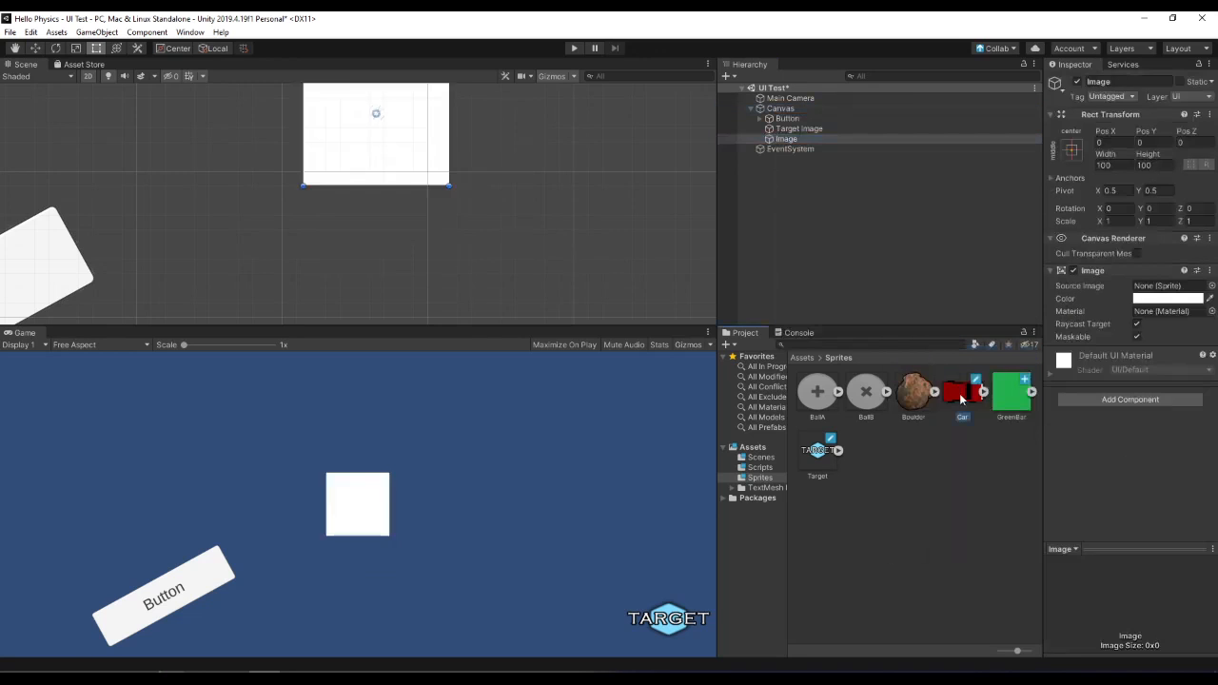
left_click_drag(1094, 327, 1166, 285)
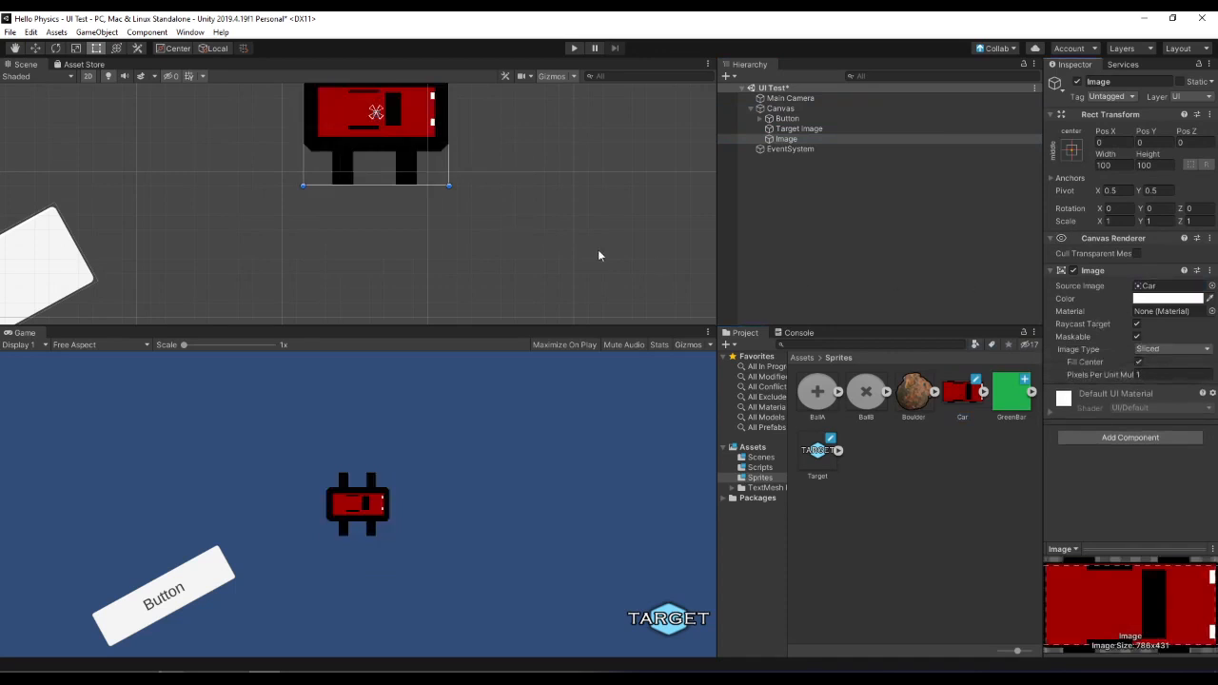
Step: Open the Car sprite in the Sprite Editor and bring its full border area into view
middle_click_drag(536, 174, 541, 280)
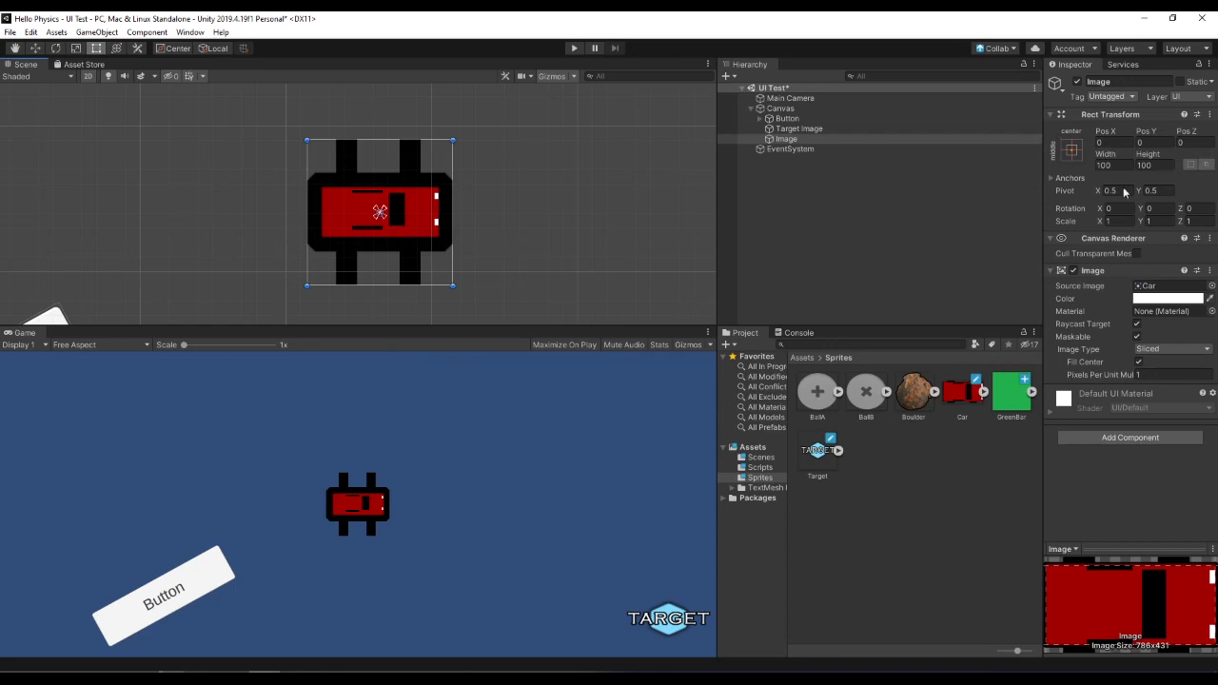
left_click(961, 392)
left_click(1190, 224)
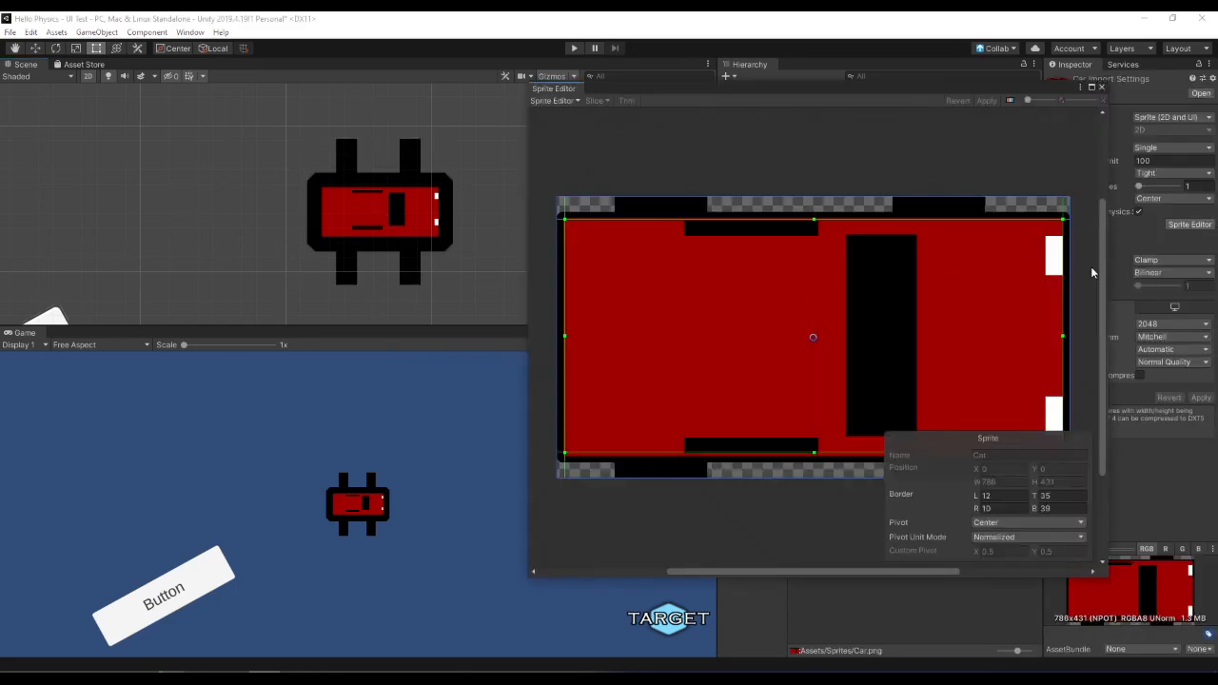
left_click_drag(1102, 276, 1069, 303)
Step: Widen the new car Image and stretch it upward to about 208 high
left_click(373, 234)
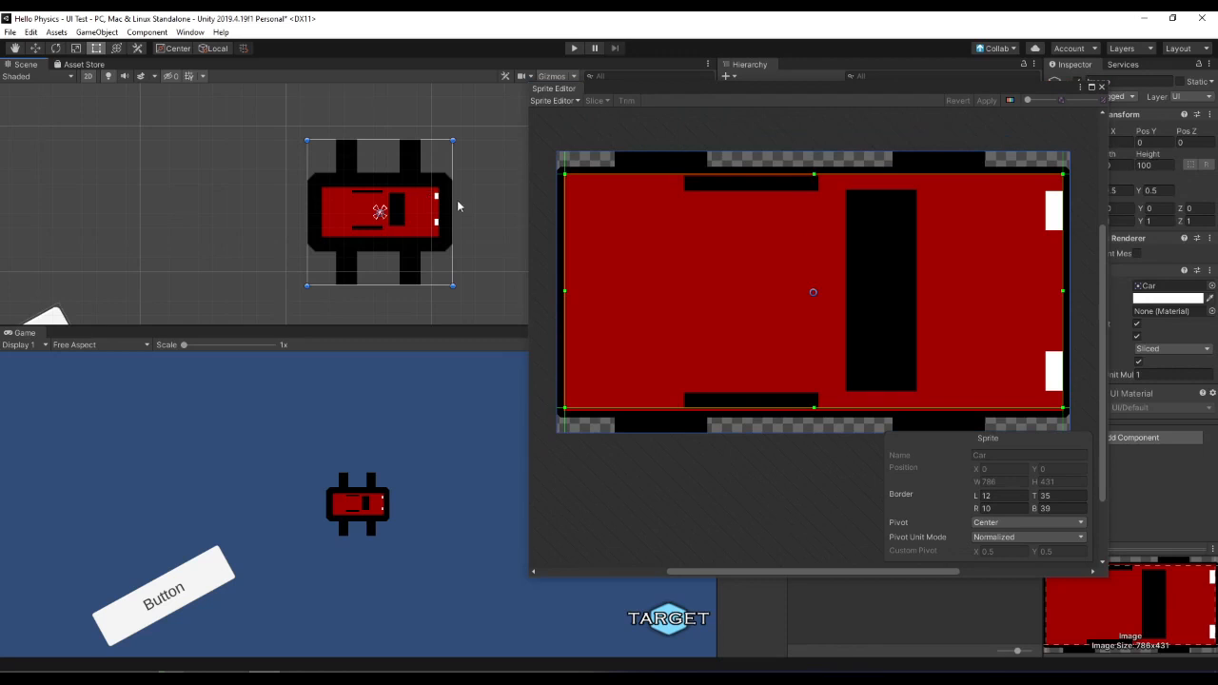
left_click_drag(456, 217, 717, 250)
left_click_drag(457, 142, 462, 10)
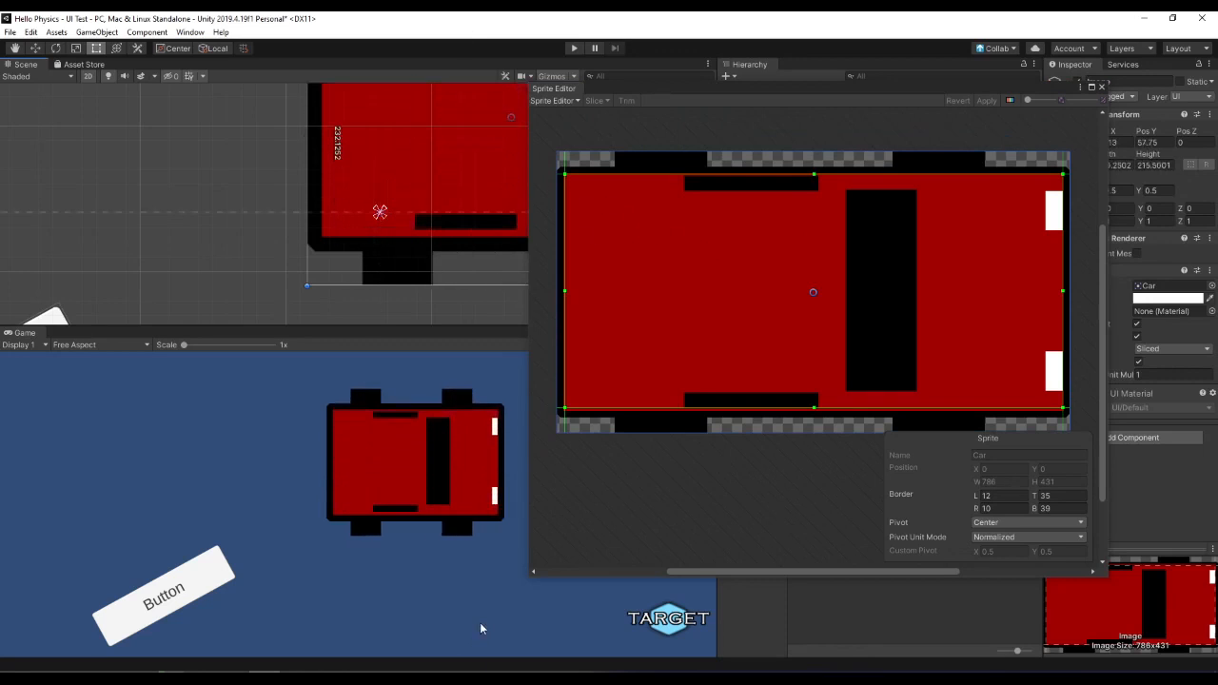
left_click_drag(476, 645, 486, 663)
scroll(349, 212, "down", 5)
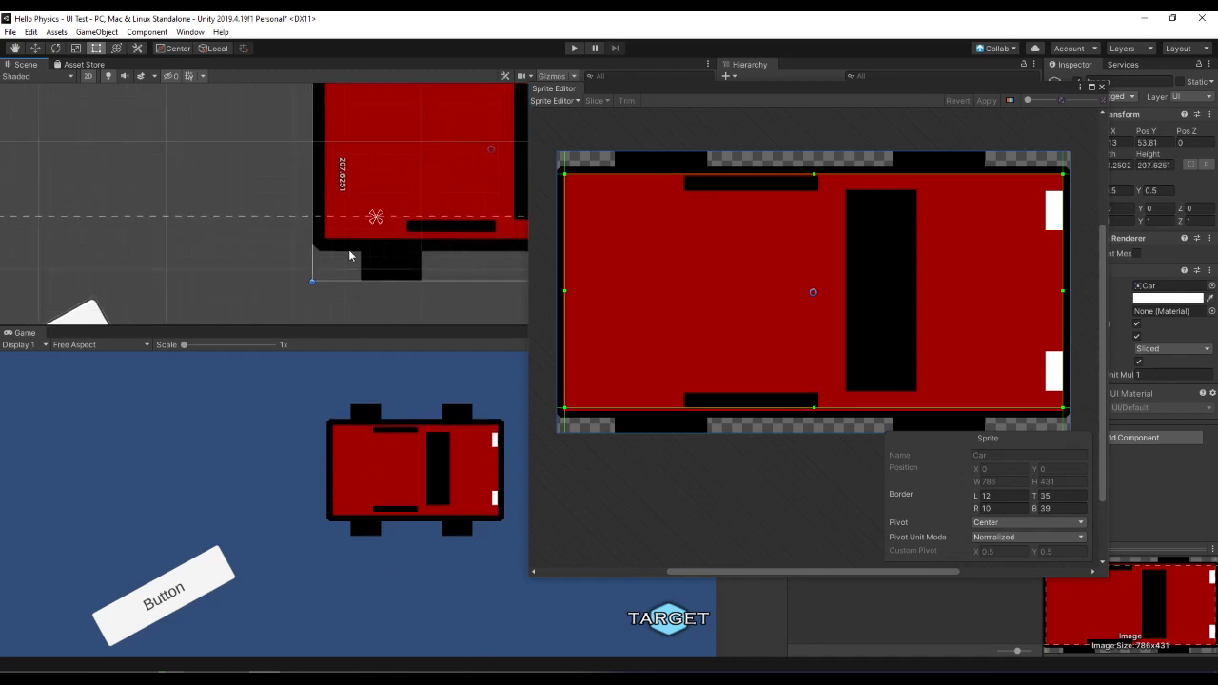
Step: Shrink the car Image to a small, nearly square shape about 92 high, at about Y 26
middle_click_drag(461, 152, 302, 209)
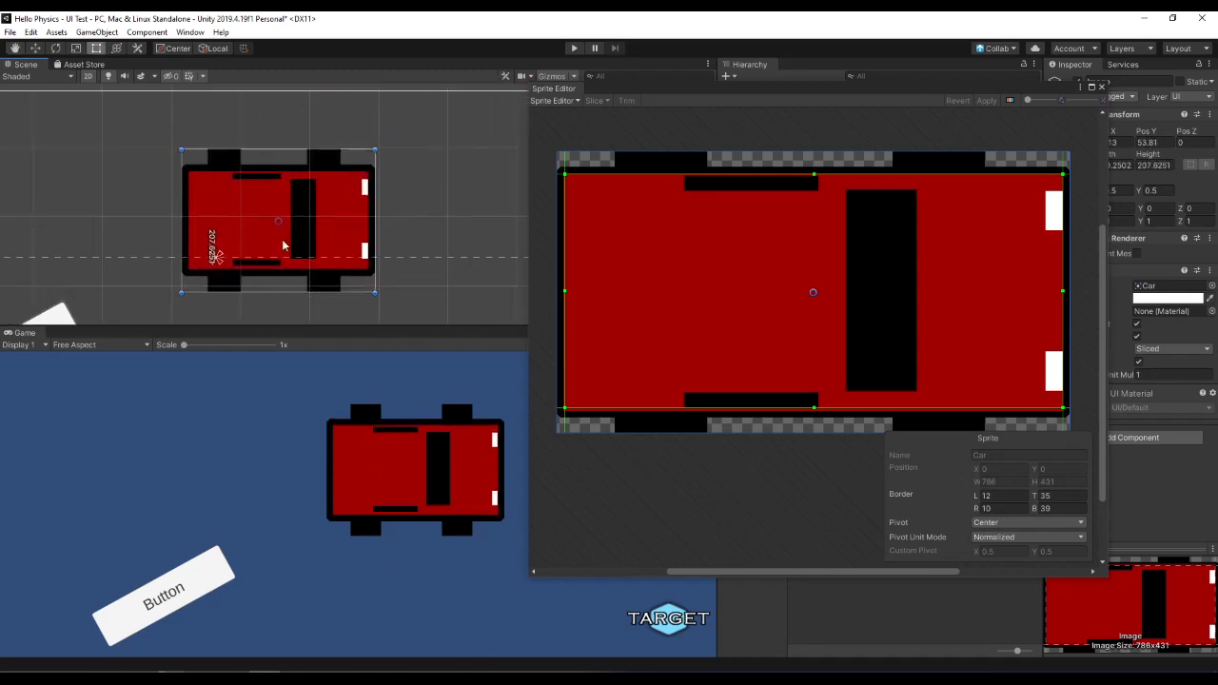
left_click_drag(279, 292, 279, 271)
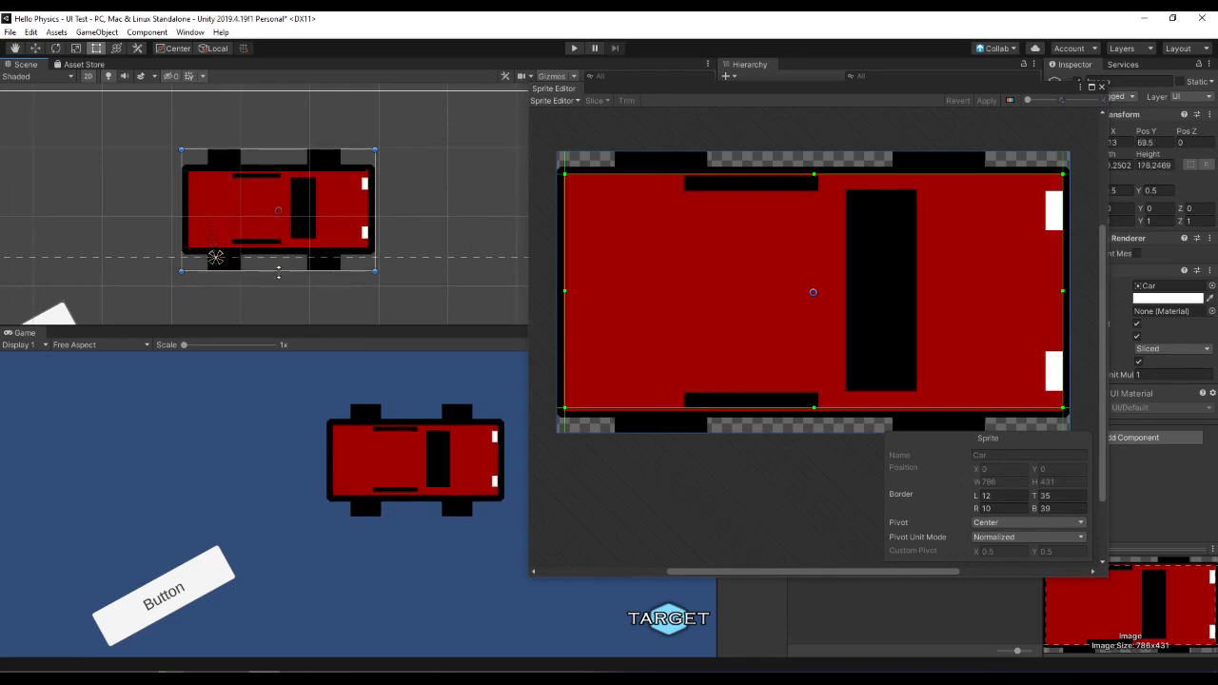
left_click_drag(377, 194, 417, 194)
left_click_drag(173, 141, 352, 209)
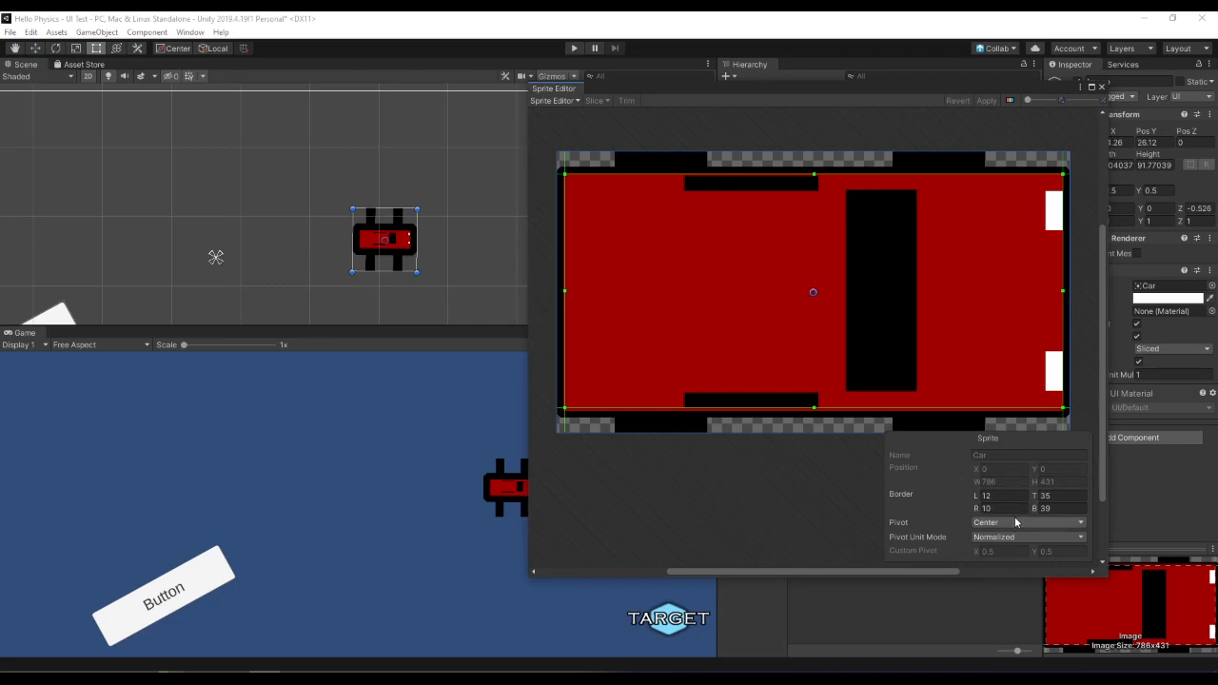
Step: Reset all four borders of the Car sprite to 0, apply the change and close the Sprite Editor
left_click_drag(1063, 174, 1070, 174)
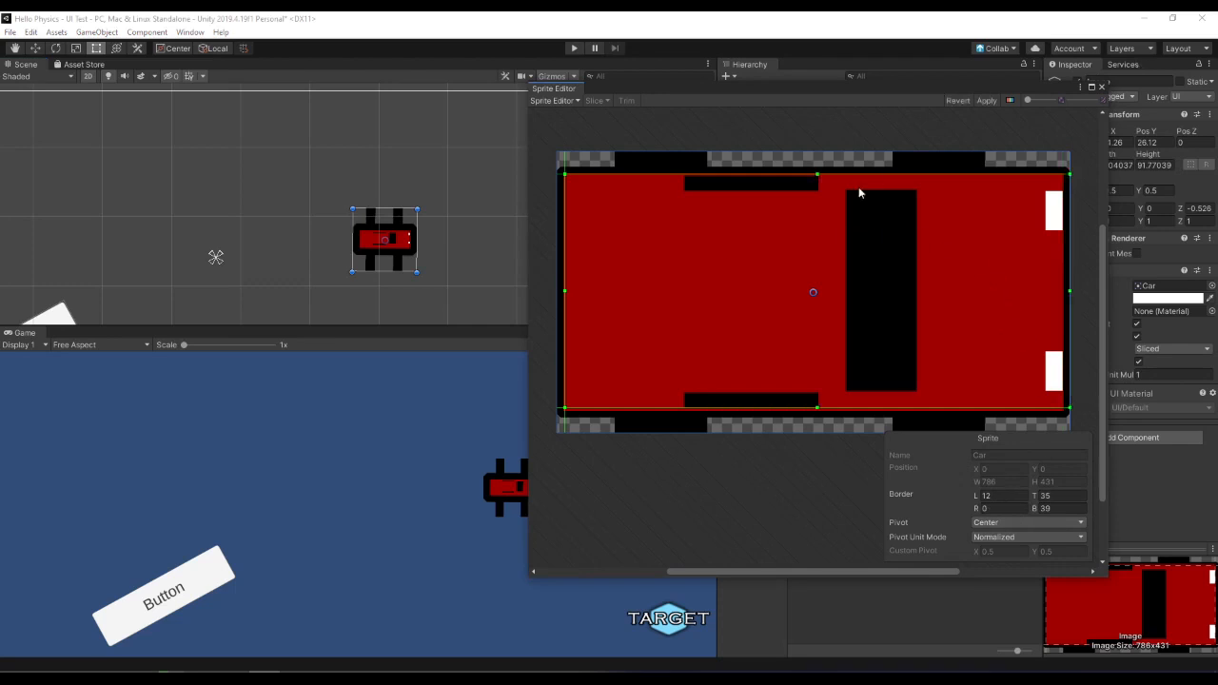
left_click_drag(564, 174, 522, 110)
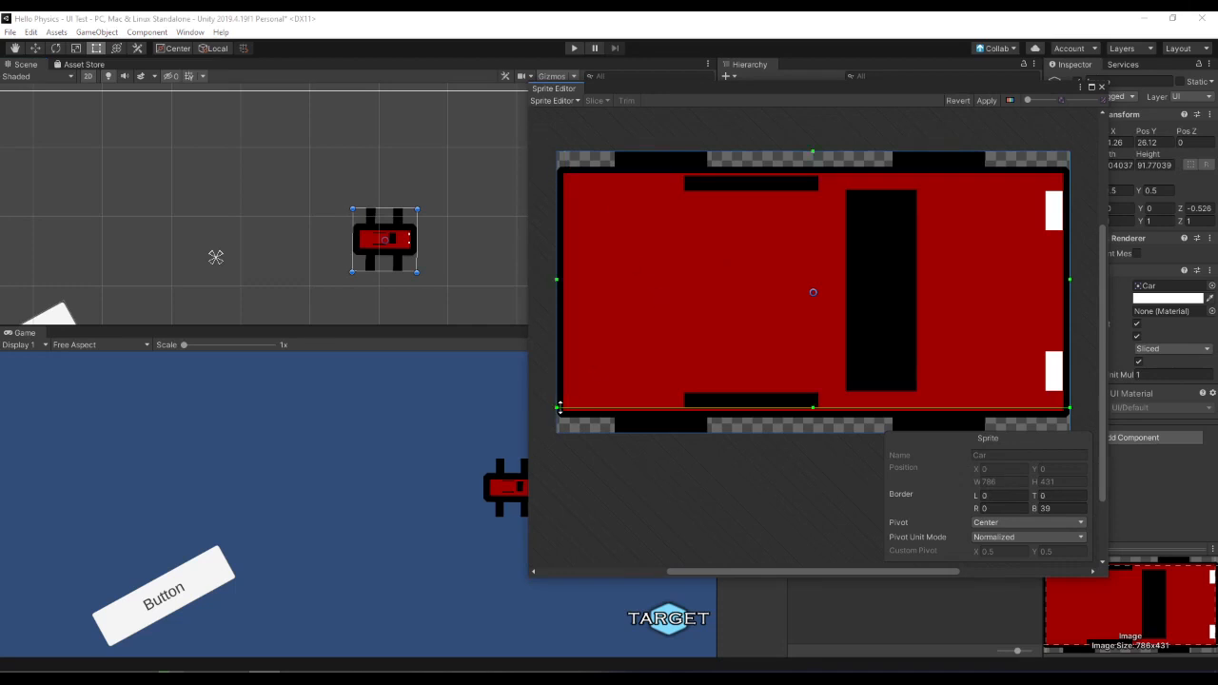
left_click_drag(559, 408, 560, 415)
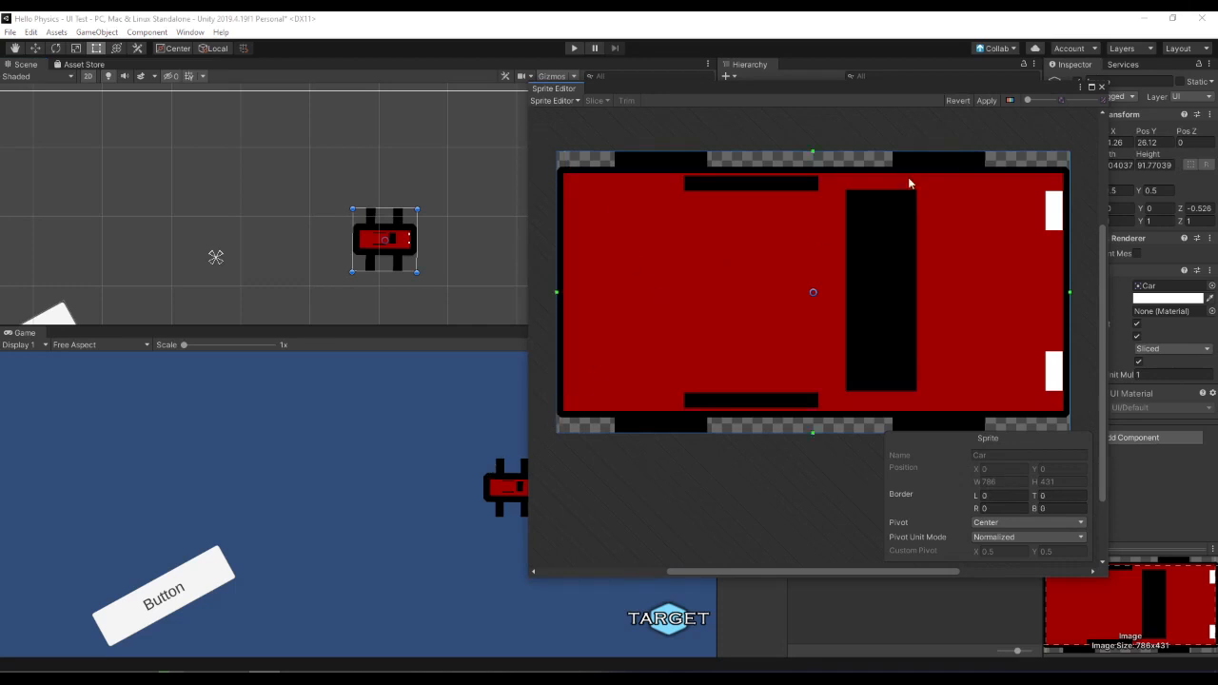
left_click(979, 98)
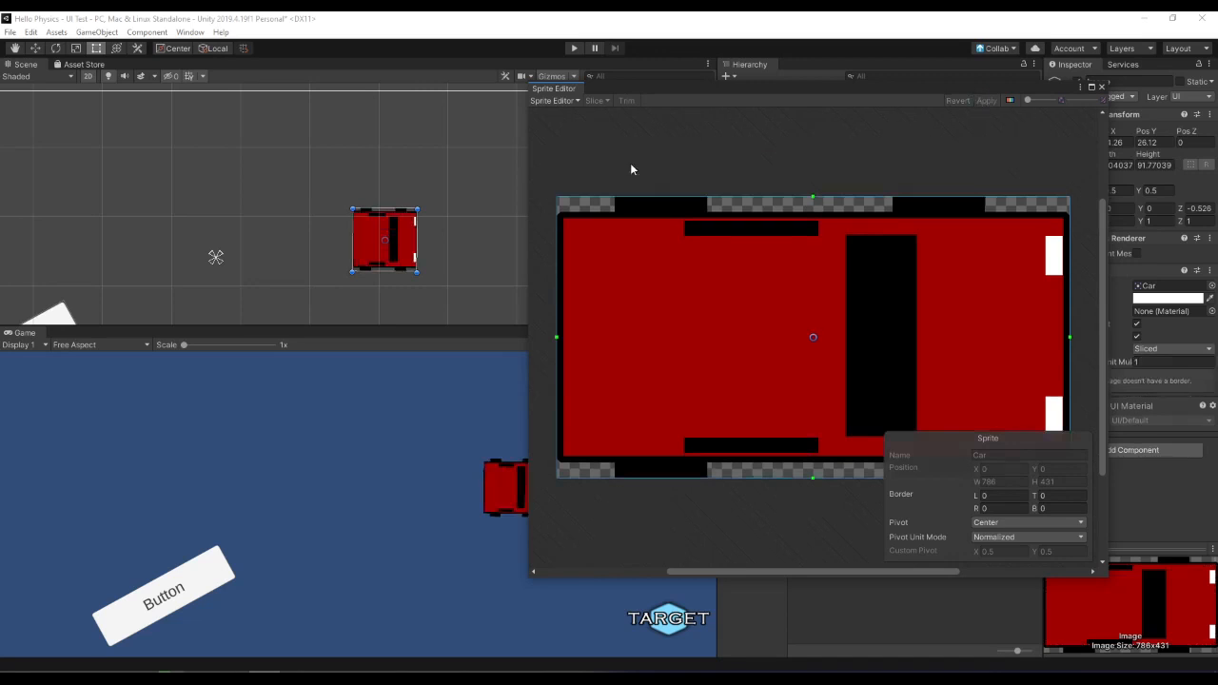
left_click(444, 220)
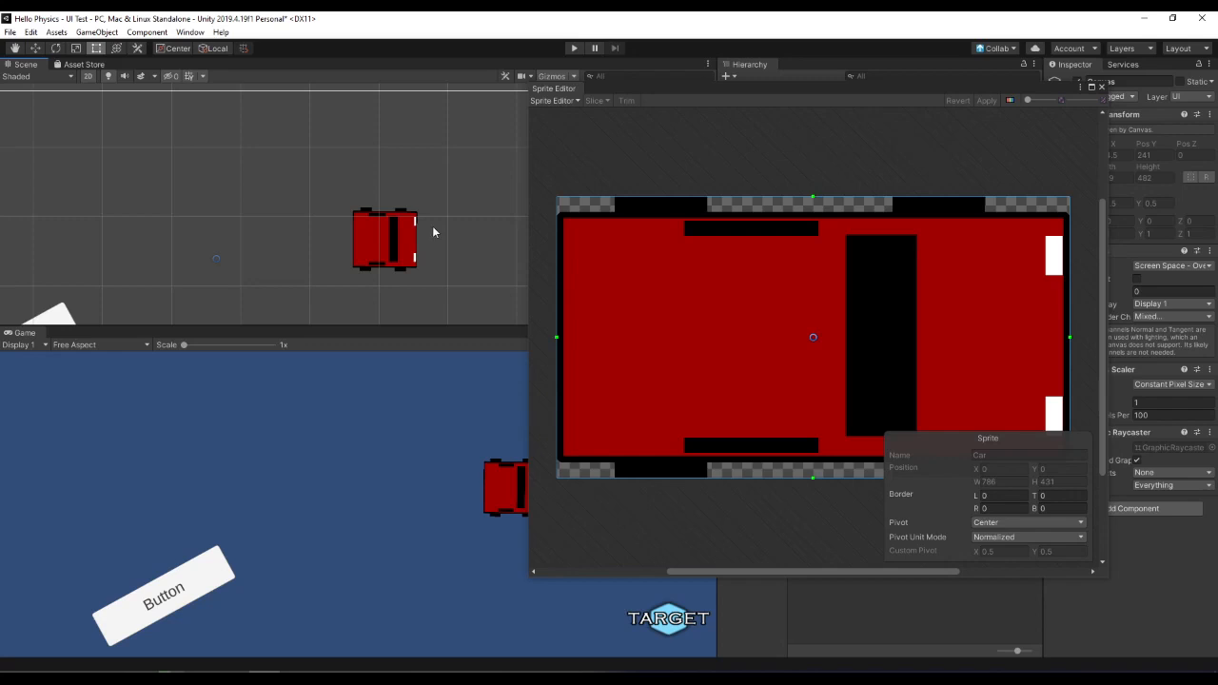
left_click(1101, 87)
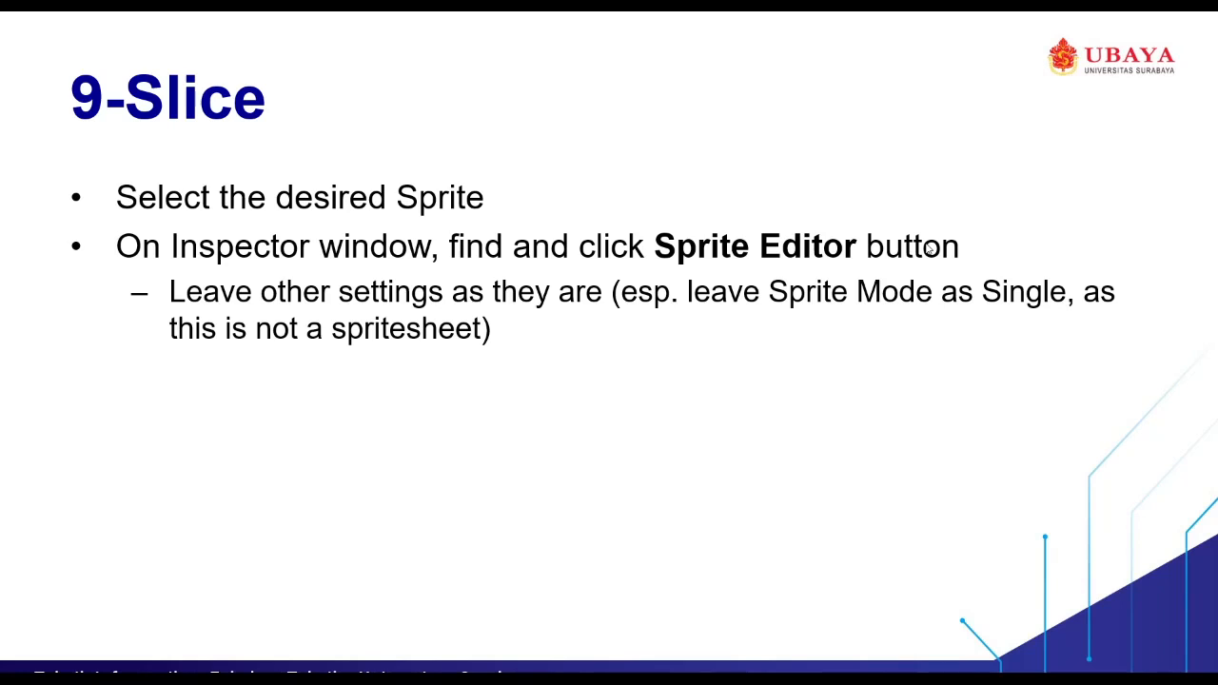
key("Right")
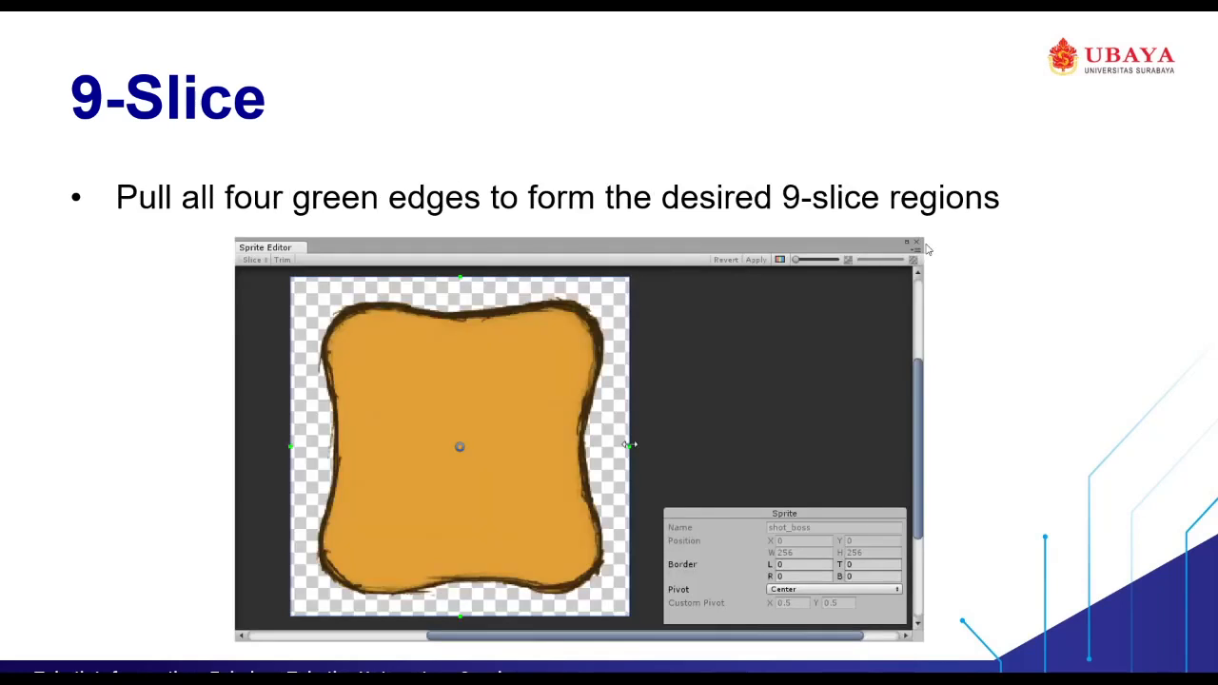
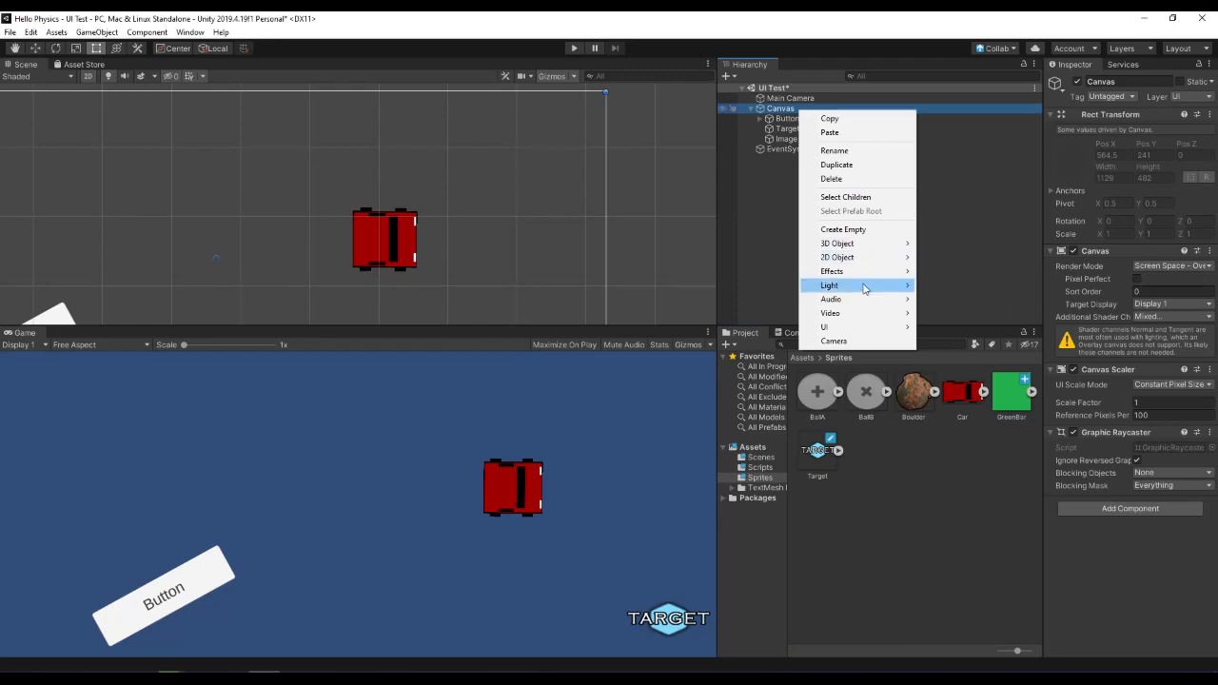
Step: Add a UI Image with the GreenBar sprite under the Canvas and move it to about X -62, Y 115
mouse_move(862, 327)
left_click(963, 358)
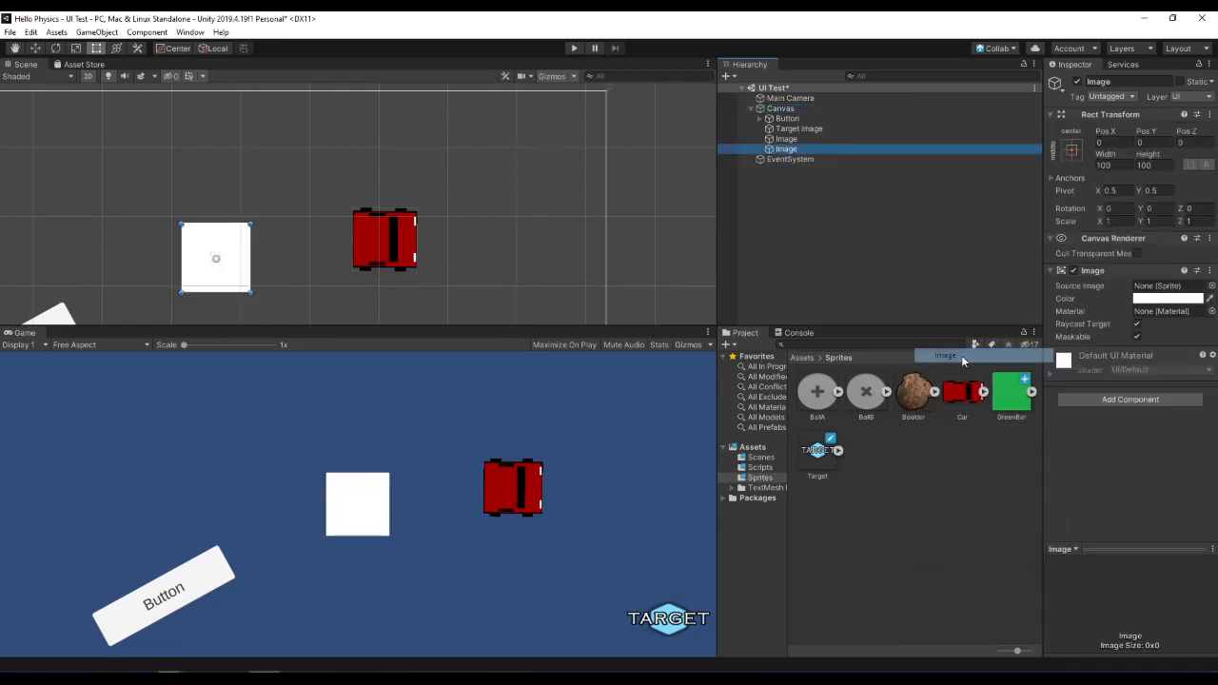
left_click_drag(1024, 391, 1168, 288)
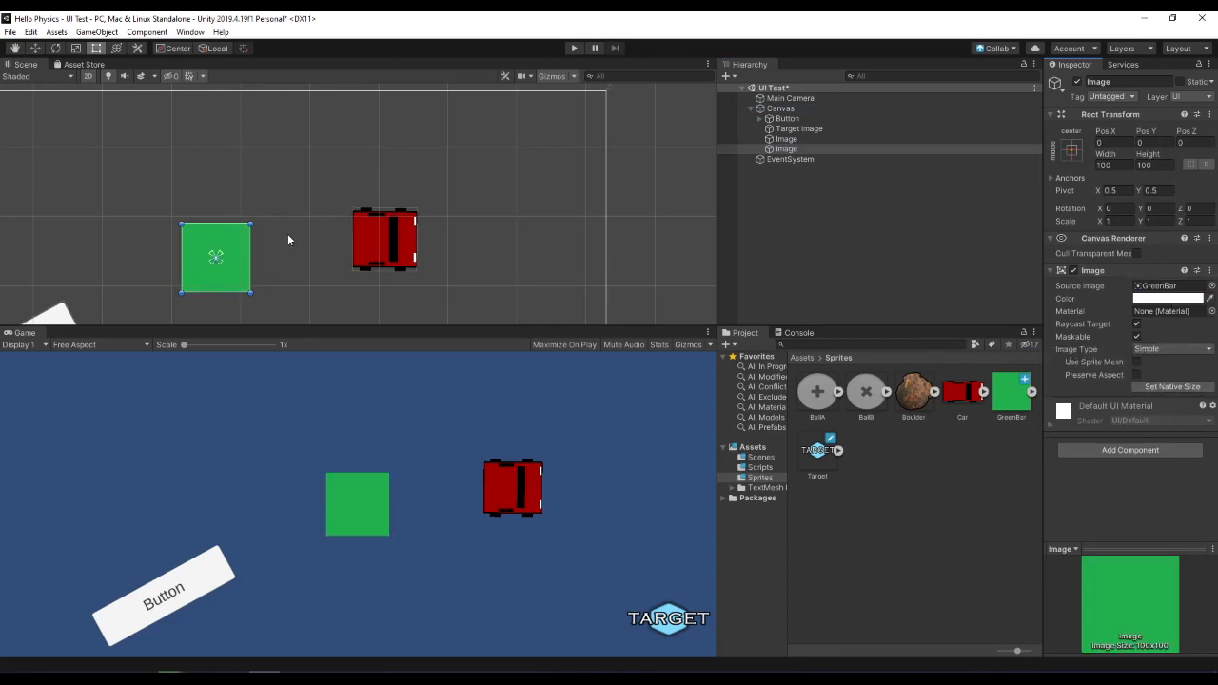
left_click_drag(246, 240, 191, 158)
Step: Move the Target Image from the canvas's lower-right corner to its upper-left corner
scroll(572, 209, "down", 4)
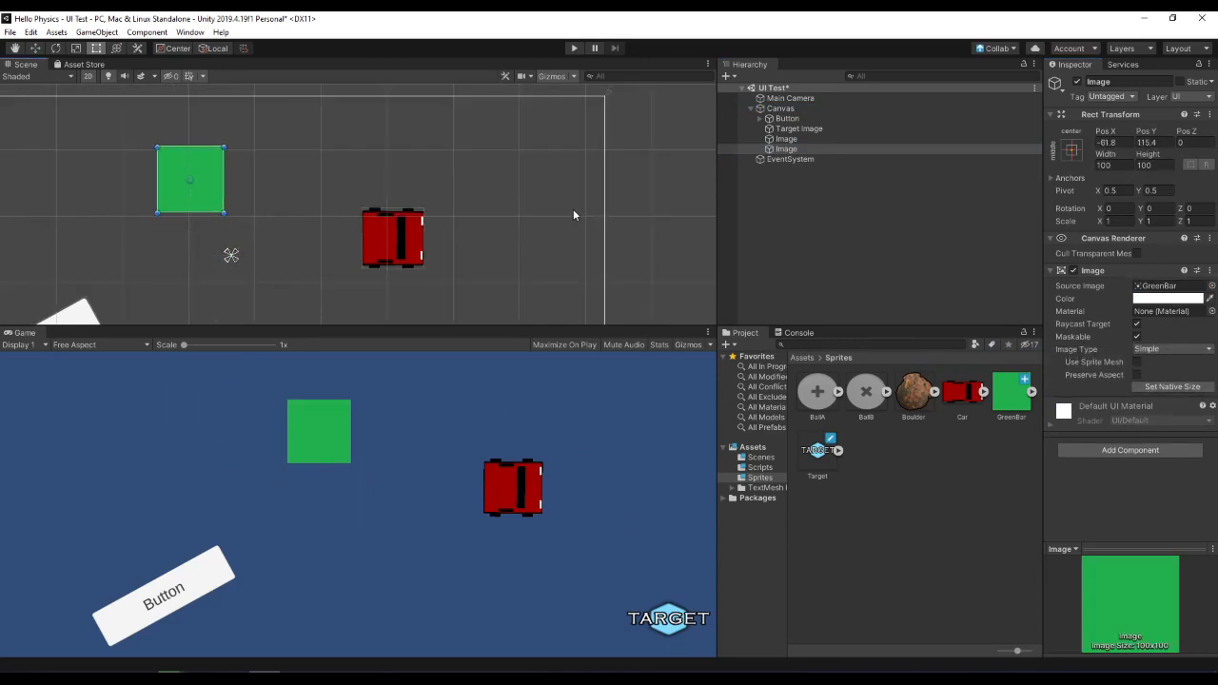
middle_click_drag(556, 237, 602, 167)
left_click_drag(593, 286, 346, 202)
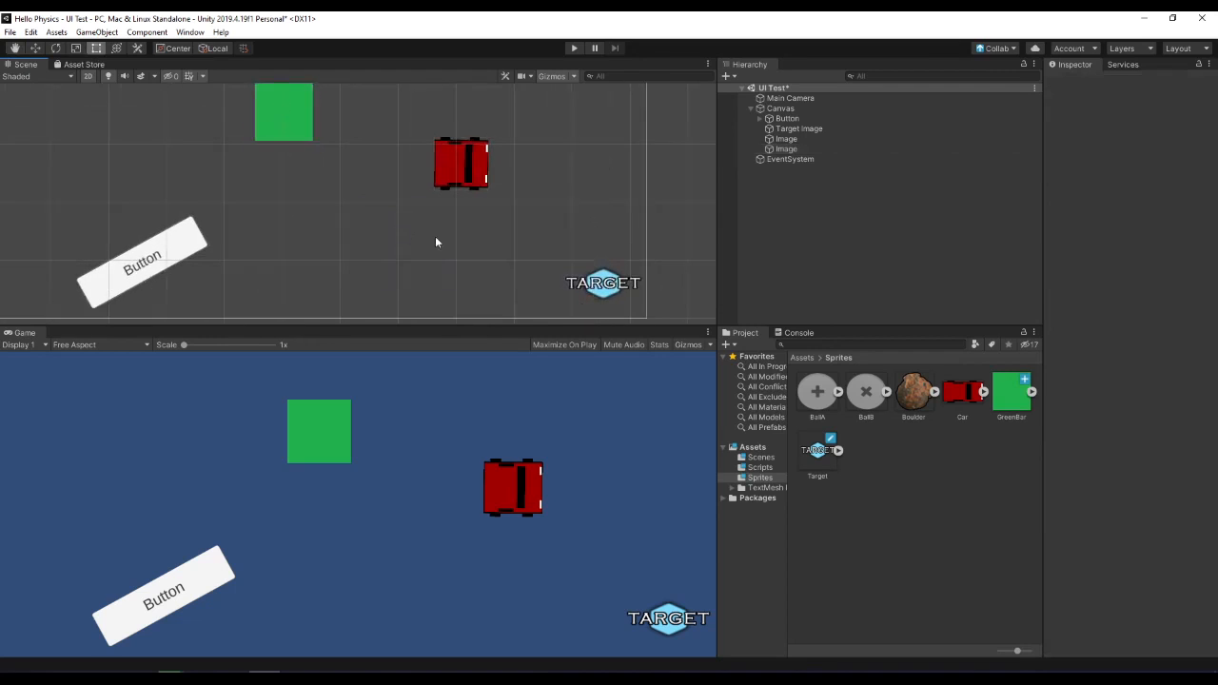
left_click(586, 281)
scroll(598, 252, "down", 2)
left_click_drag(598, 252, 173, 114)
Step: Reshape the green Image into a bar about 628 by 33 beside the Target Image, at about X -77, Y 180.5
left_click(368, 144)
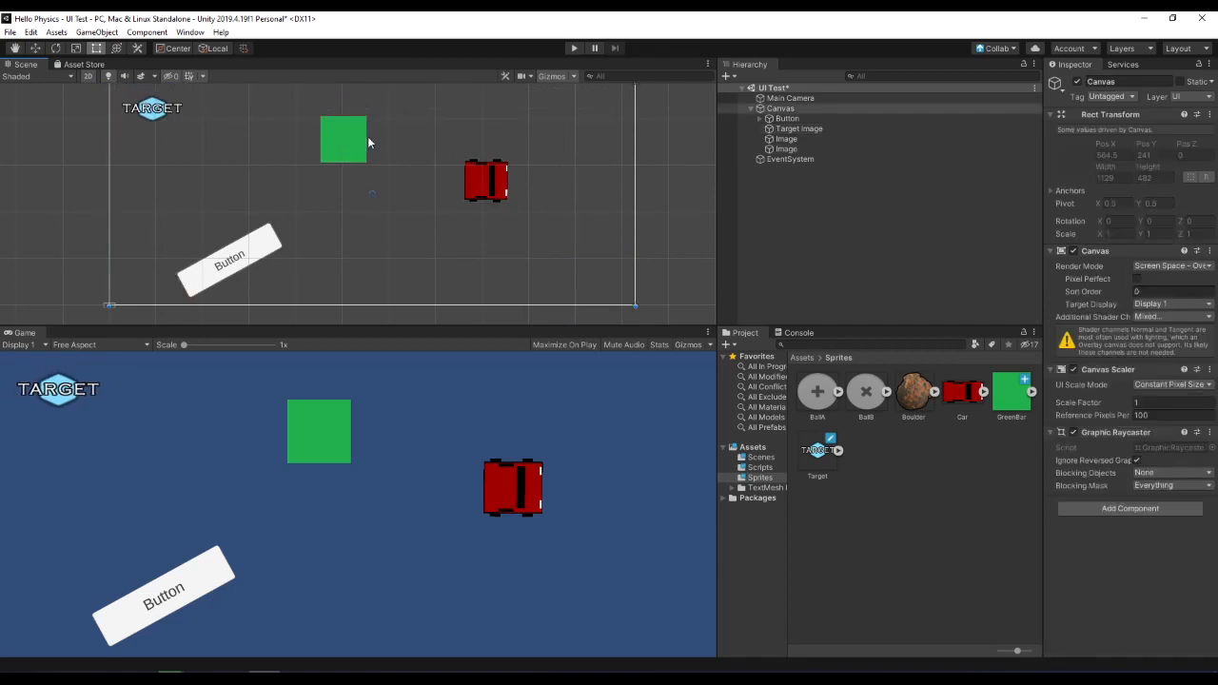
middle_click_drag(378, 123, 449, 179)
left_click_drag(410, 199, 545, 180)
left_click_drag(397, 205, 453, 163)
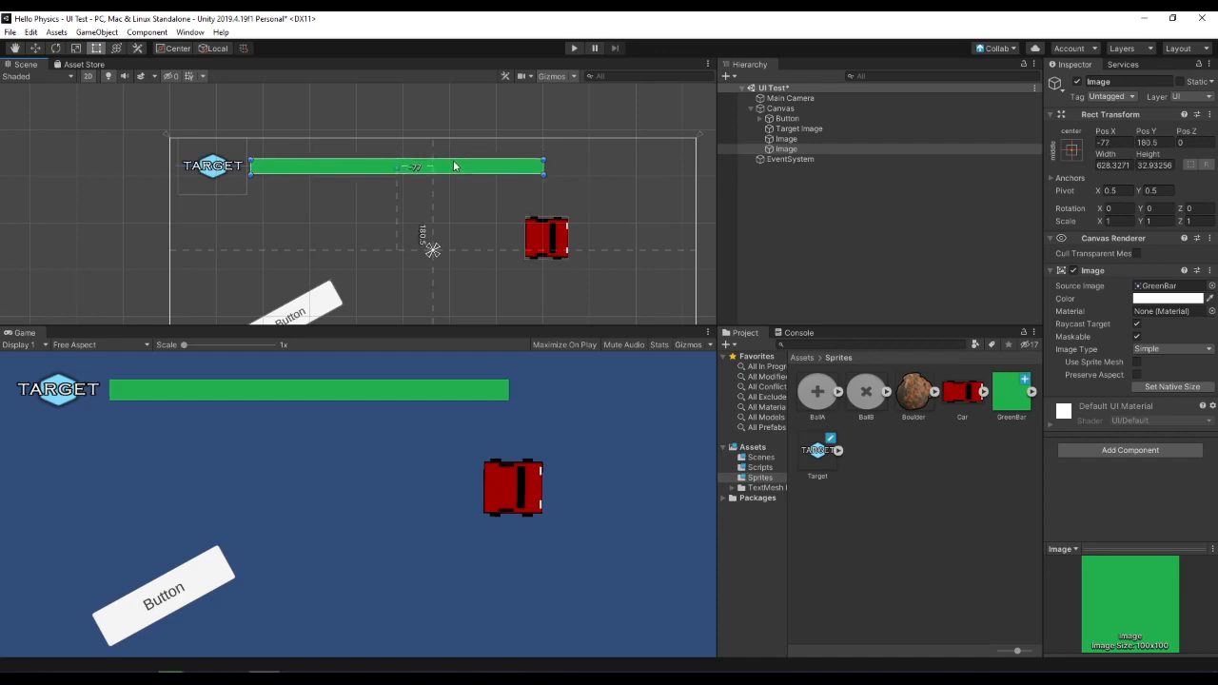
Step: Resize the car Image to about 657 by 54 and place it behind the green bar at about X -81, Y 174
left_click(594, 201)
left_click_drag(561, 239, 544, 180)
scroll(480, 172, "up", 3)
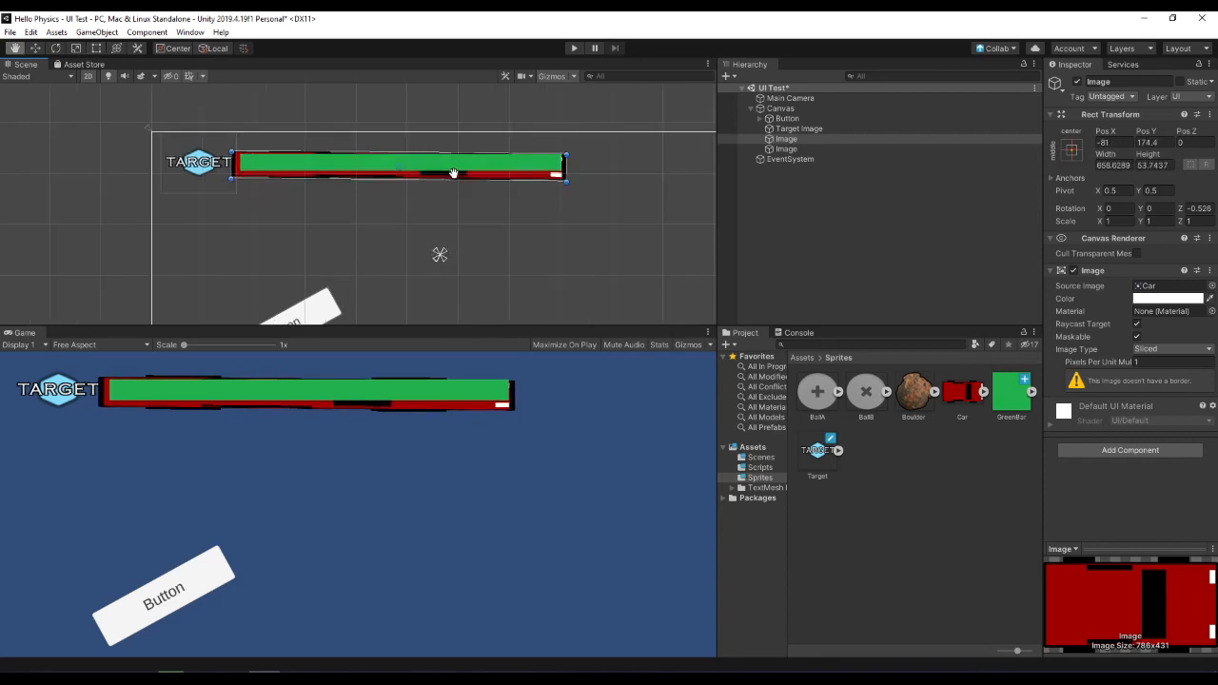
Step: Align the car Image with the green bar at about X -78.5, Y 179.3 and rotate it to about 0.16 degrees around Z
scroll(466, 190, "up", 1)
middle_click_drag(467, 190, 463, 225)
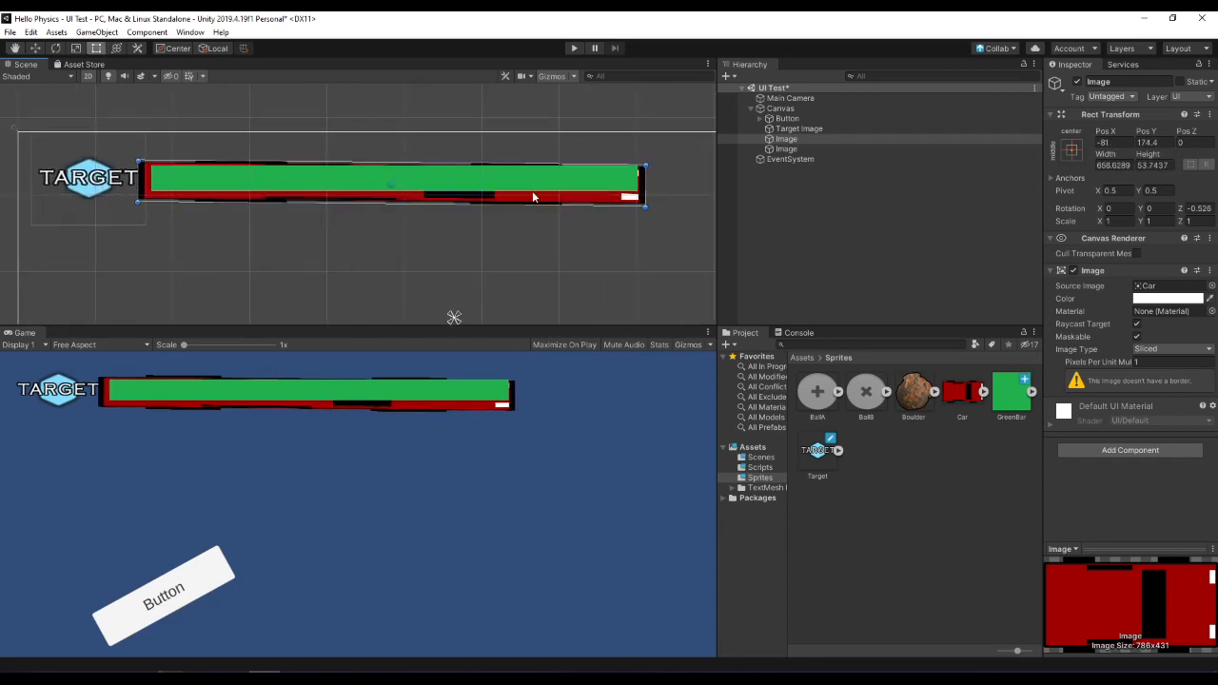
left_click_drag(532, 193, 543, 189)
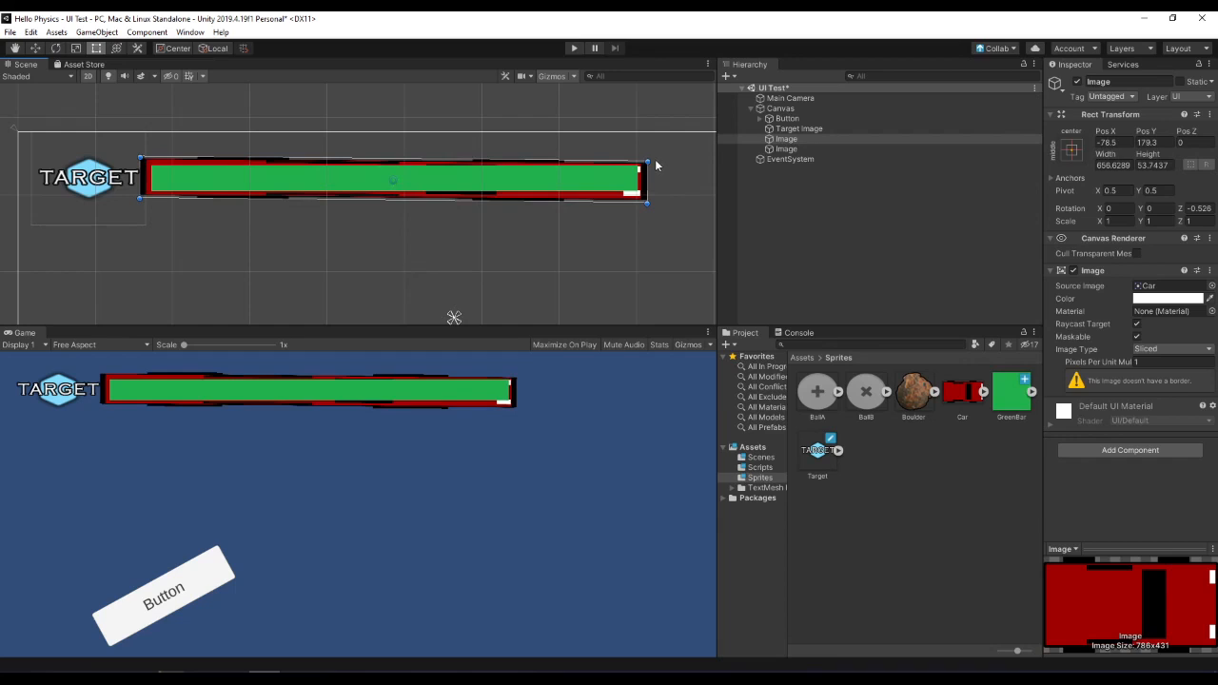
left_click_drag(659, 163, 656, 160)
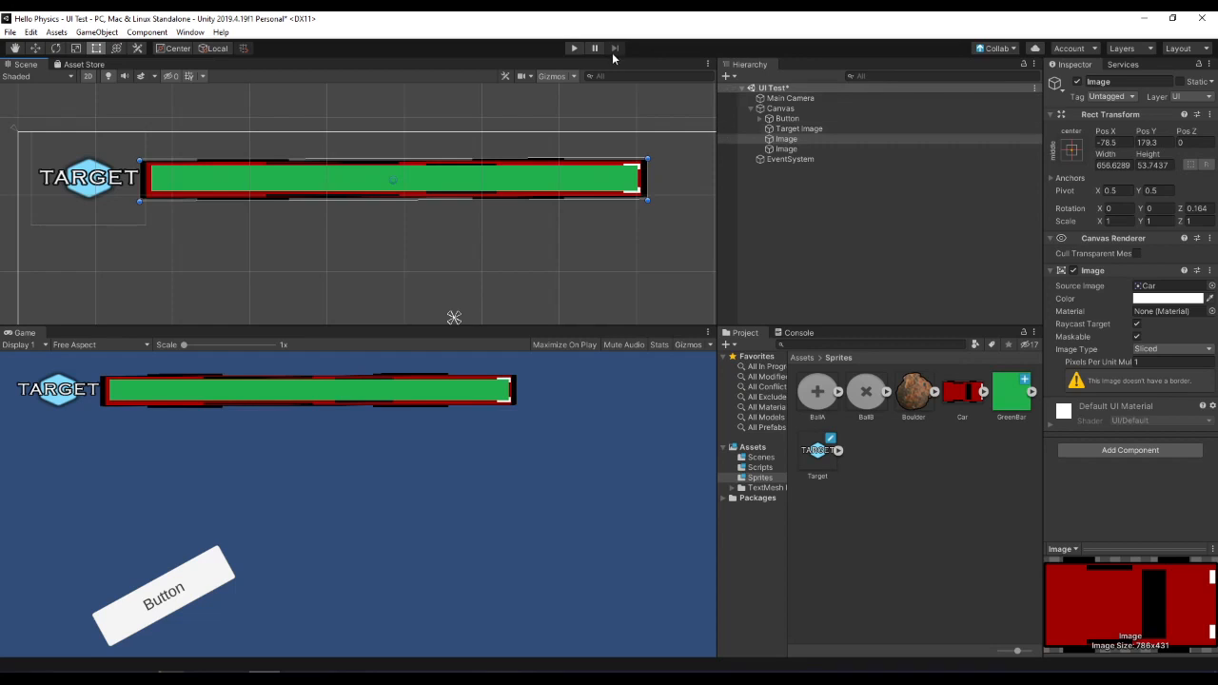
Step: Rename the green bar Image on the canvas as "Target Health"
left_click(780, 244)
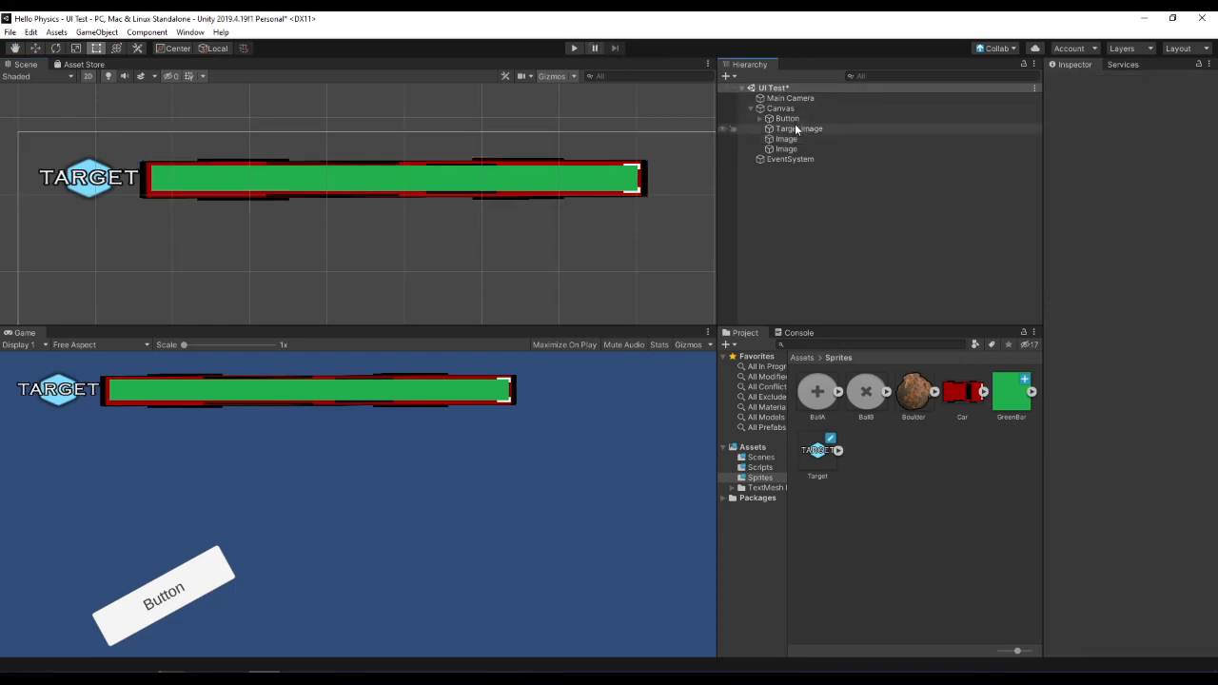
left_click(832, 140)
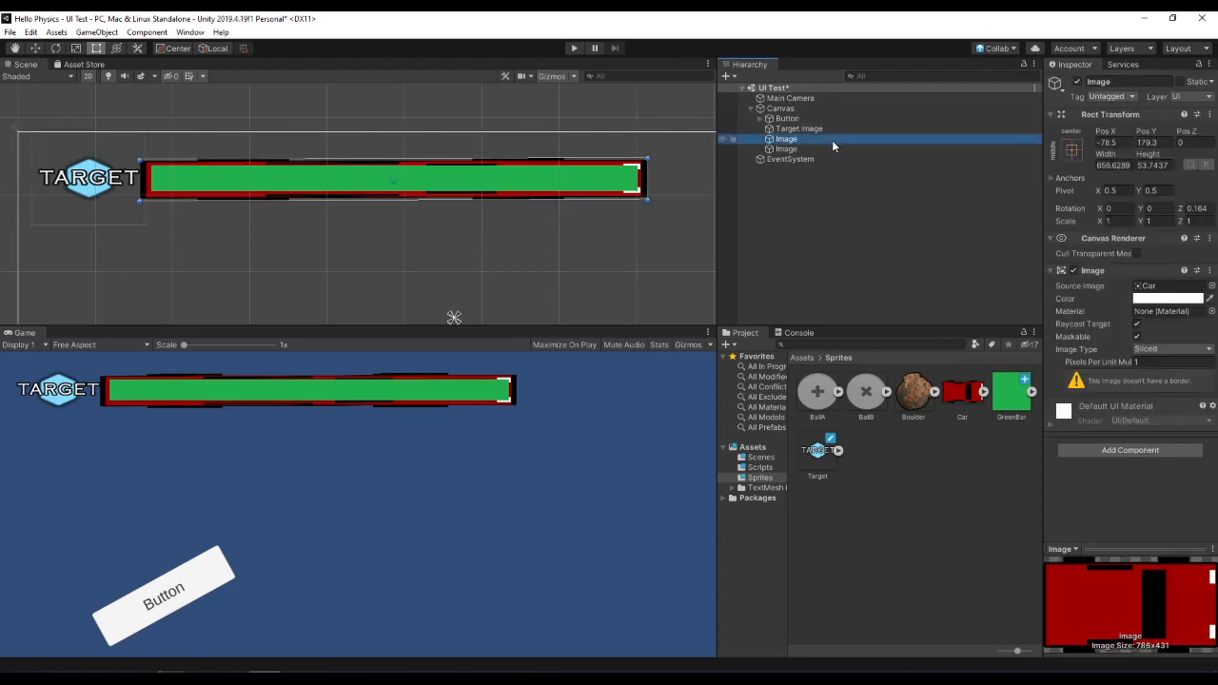
left_click(786, 150)
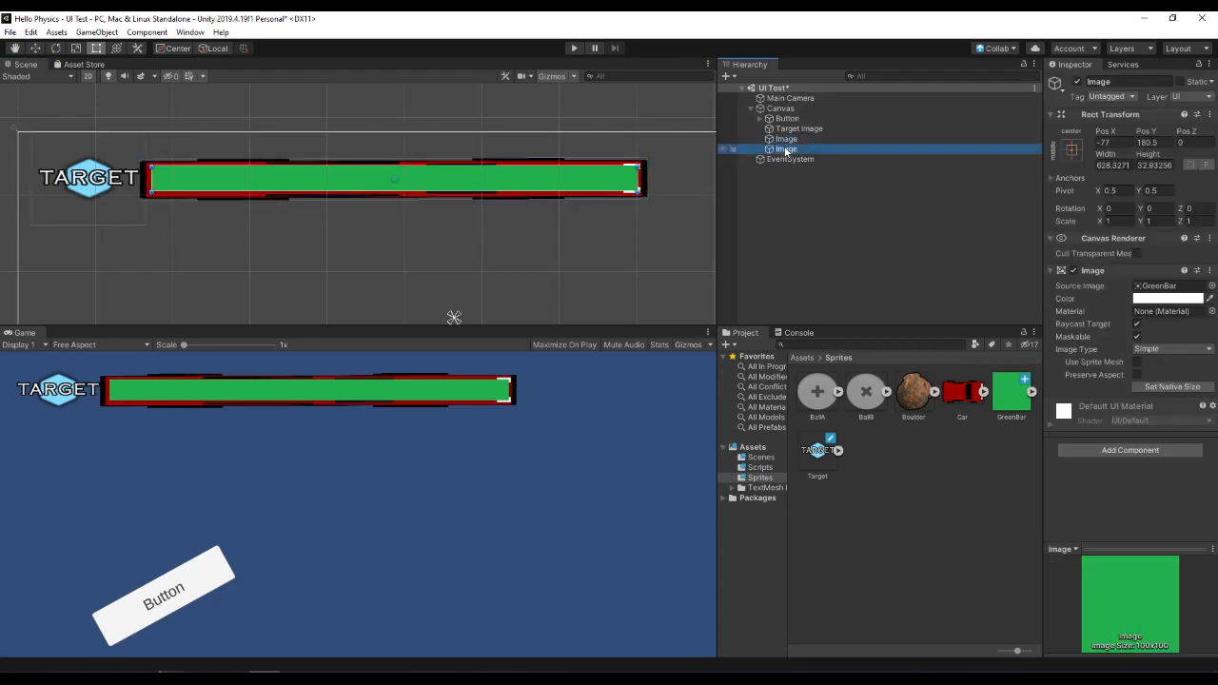
left_click(833, 146)
type("Target")
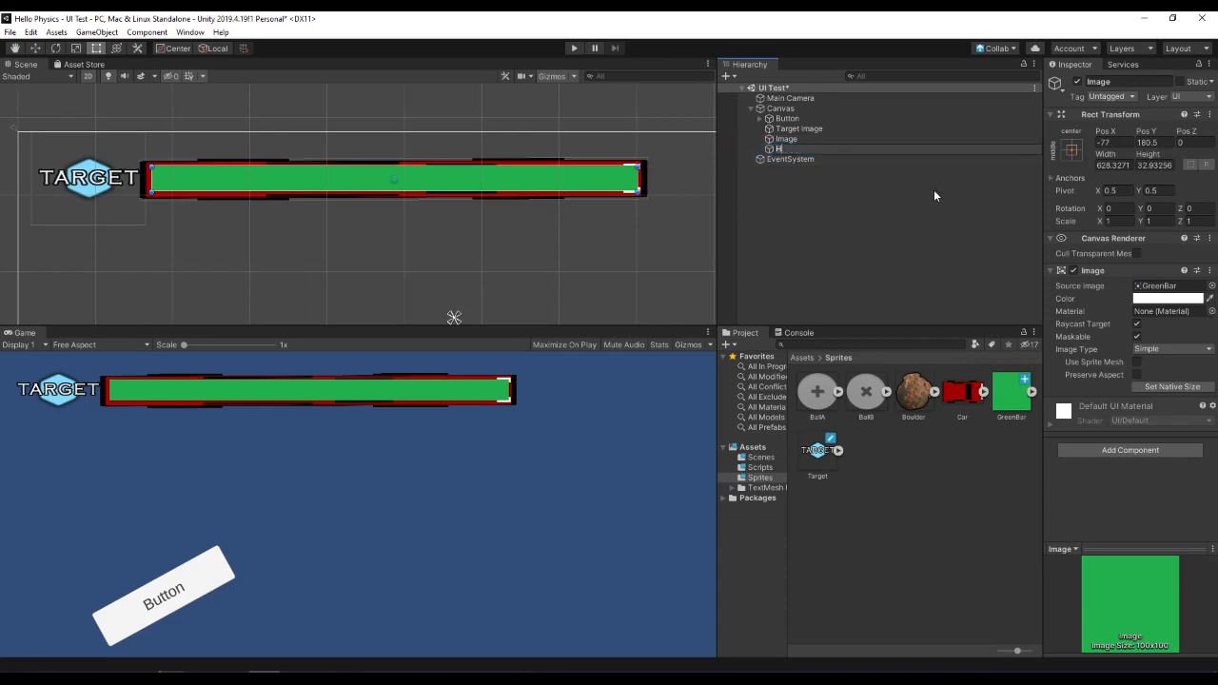
type(" Health")
key("Return")
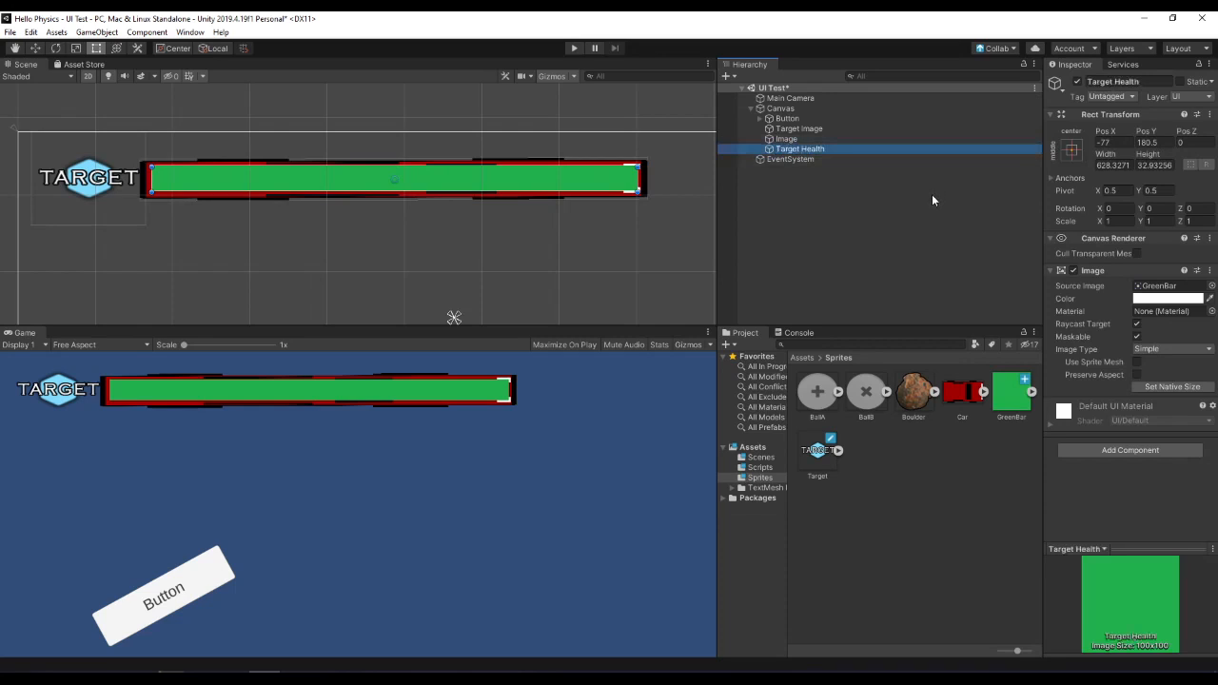
Step: Change Target Health's Image Type to Filled and its Fill Method to Horizontal
left_click(1169, 350)
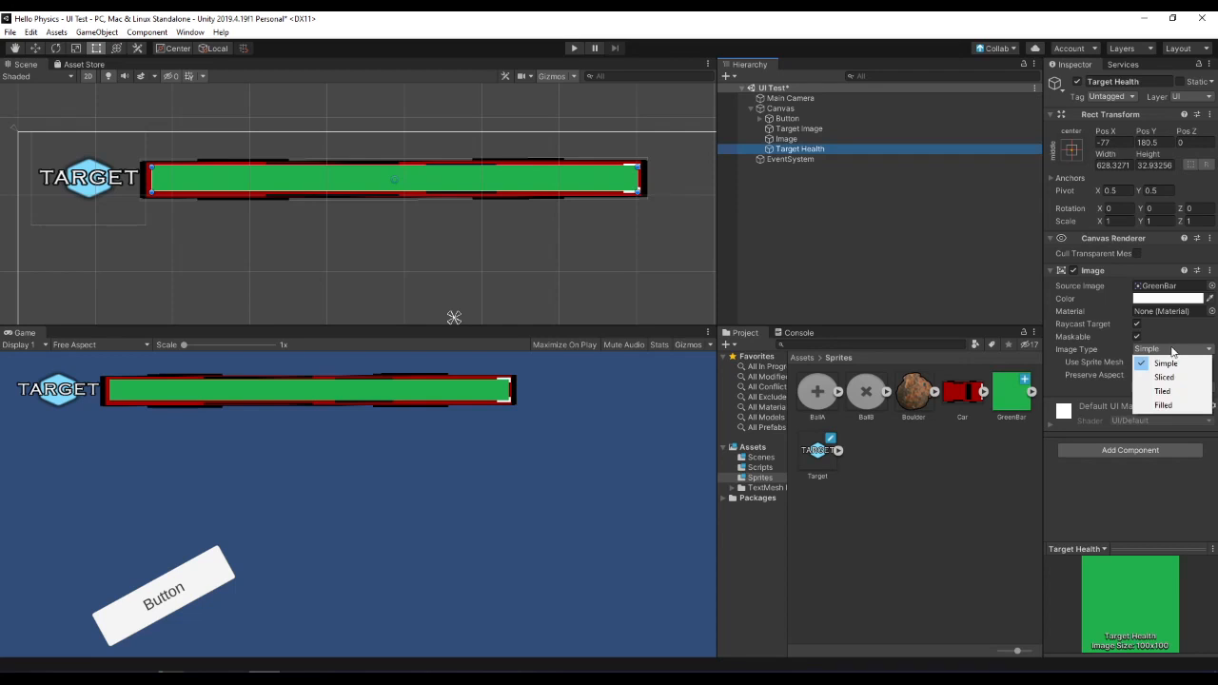
left_click(853, 295)
left_click(787, 139)
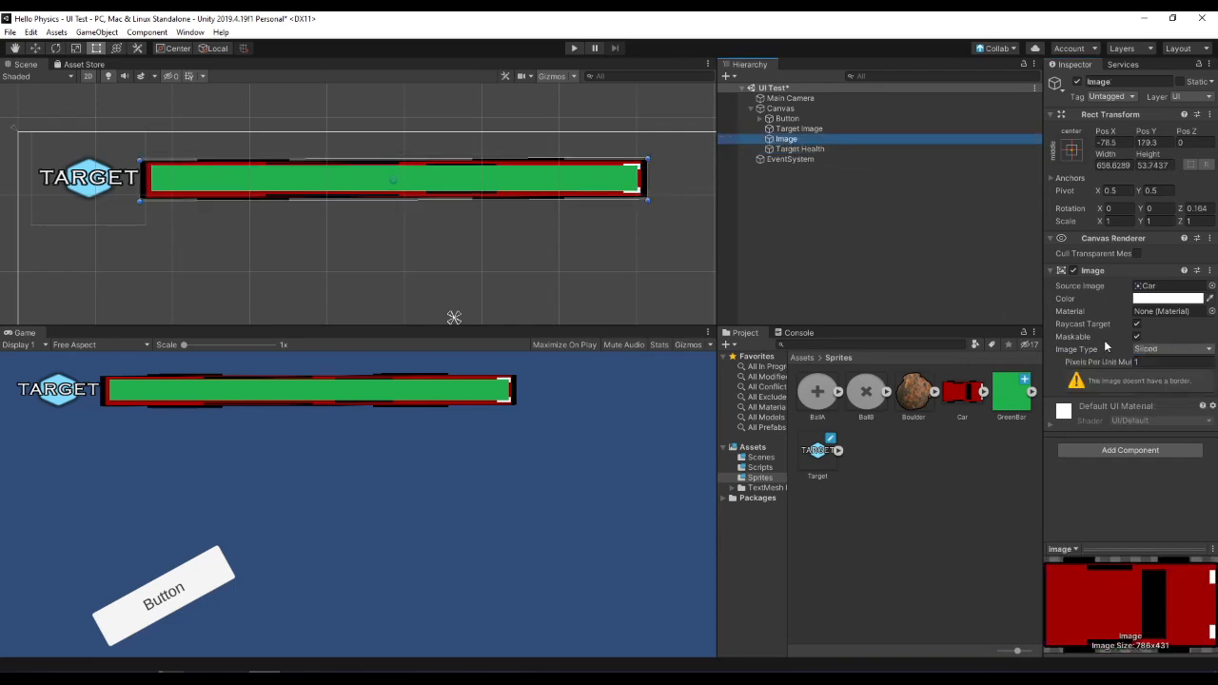
left_click(824, 149)
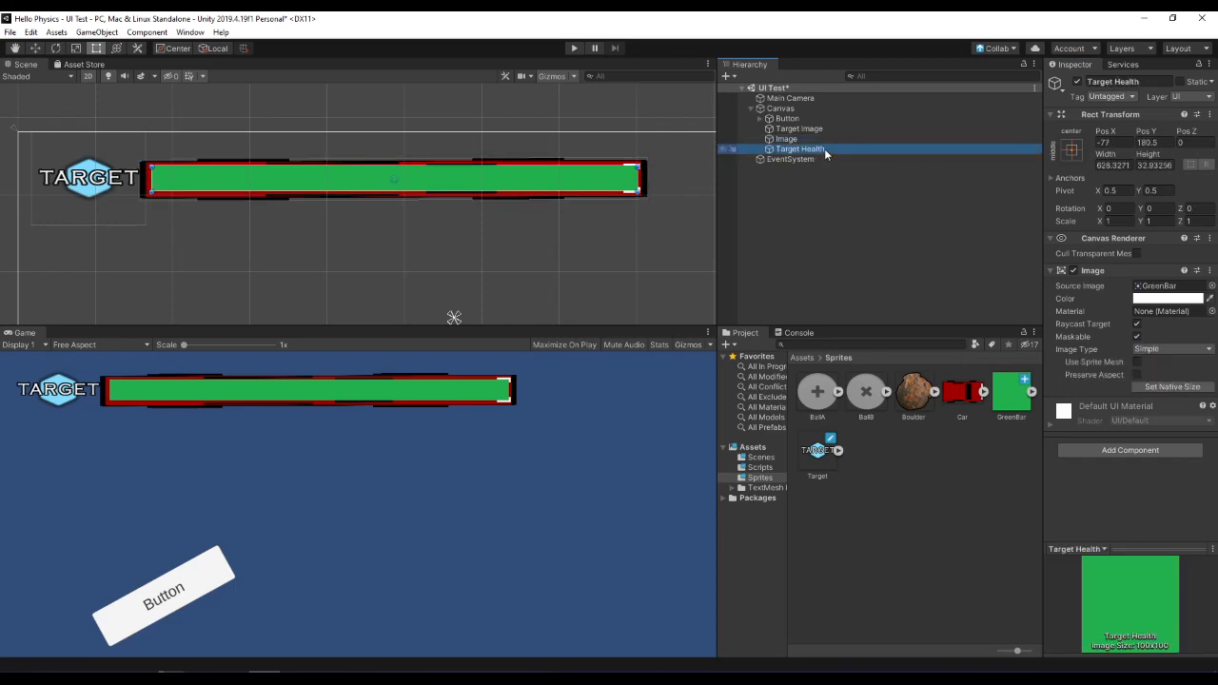
left_click(1197, 354)
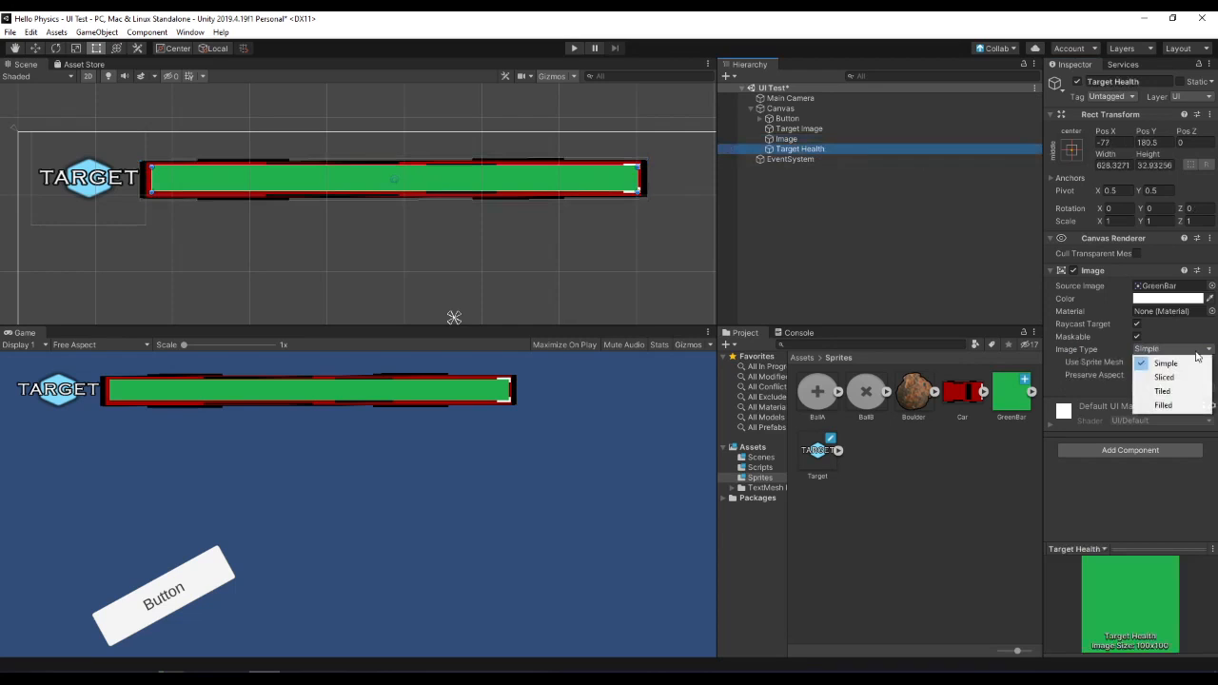
left_click(1166, 404)
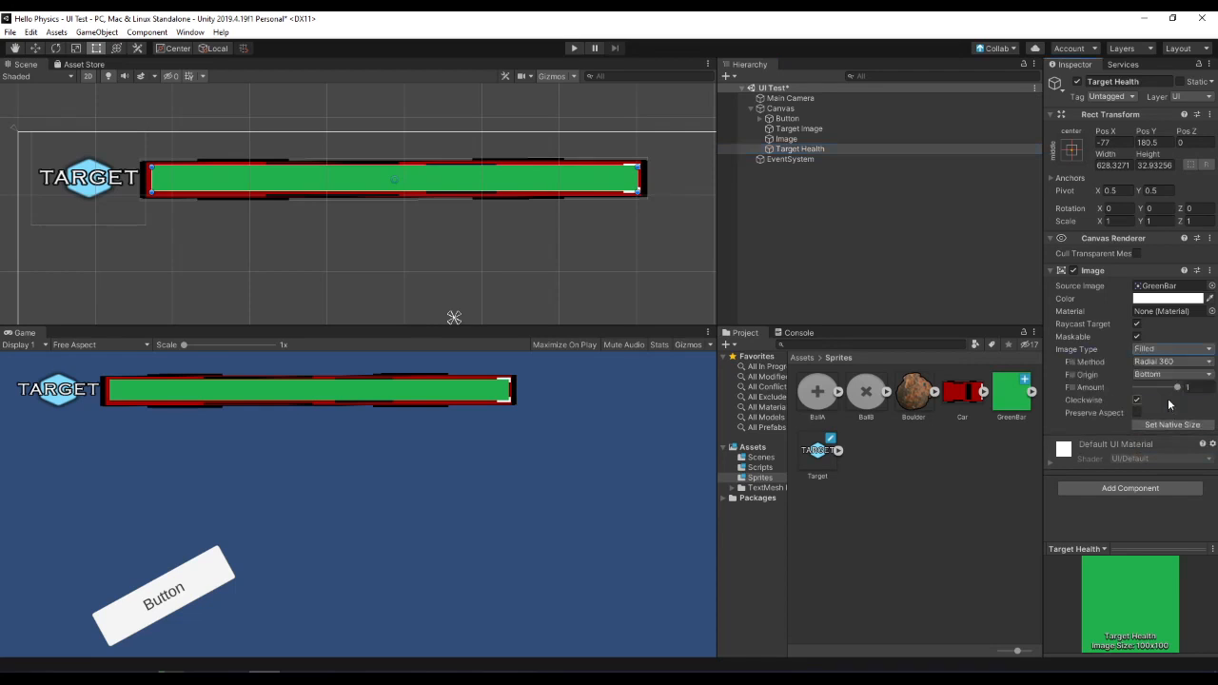
left_click(1149, 364)
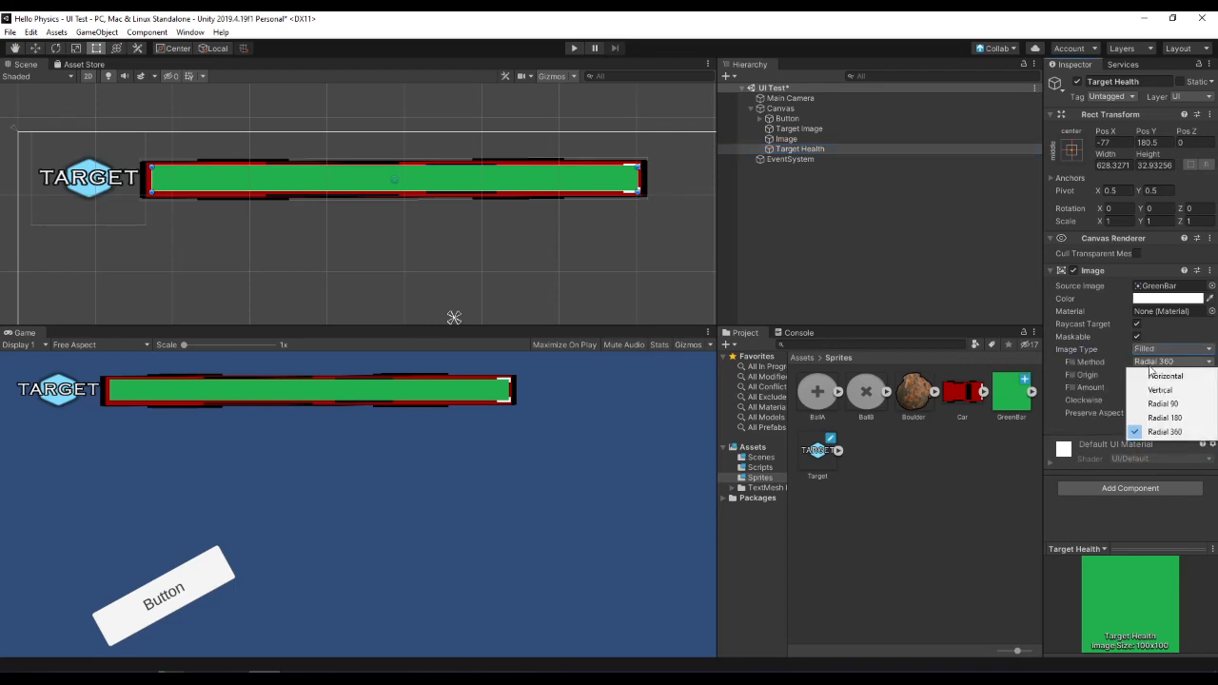
left_click(1158, 376)
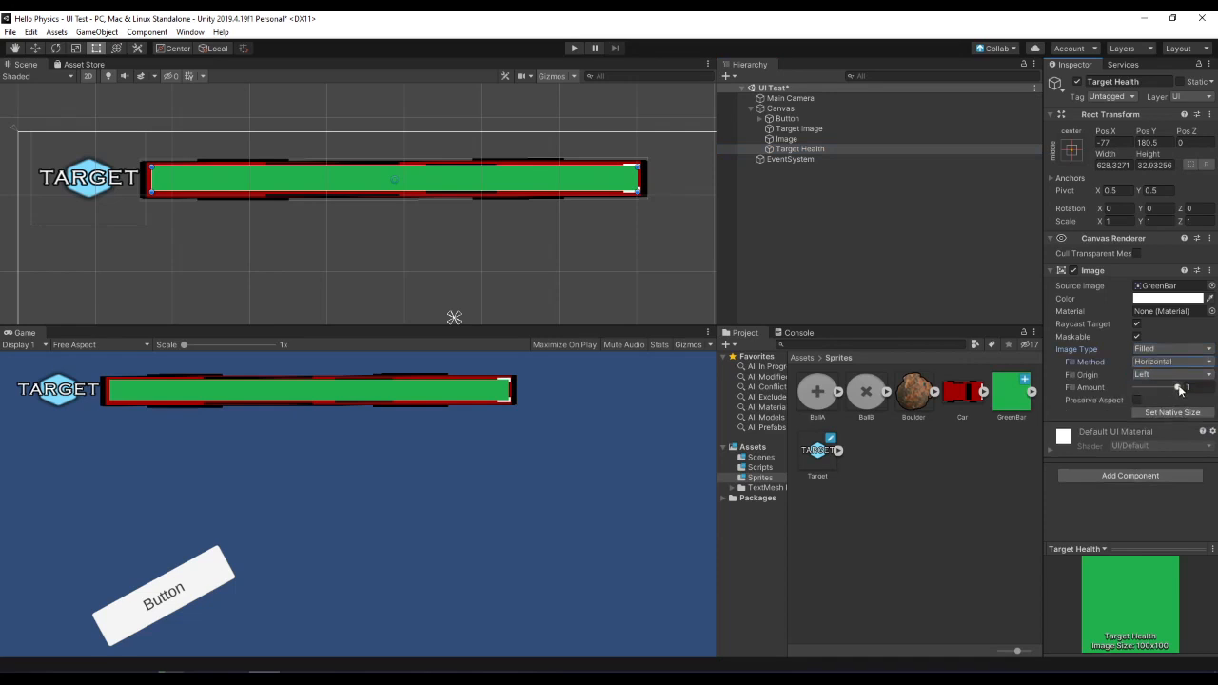
Step: Test the horizontal fill by varying Target Health's Fill Amount and returning it to 1, and switch the Fill Method to Vertical
mouse_move(1180, 388)
left_mouse_down()
mouse_move(1132, 390)
mouse_move(1184, 404)
mouse_move(1090, 402)
mouse_move(1215, 401)
left_mouse_up()
mouse_move(1190, 378)
left_mouse_down()
mouse_move(1107, 363)
mouse_move(1182, 373)
left_mouse_up()
mouse_move(1178, 389)
left_mouse_down()
mouse_move(1133, 399)
mouse_move(1180, 398)
left_mouse_up()
left_click(1154, 362)
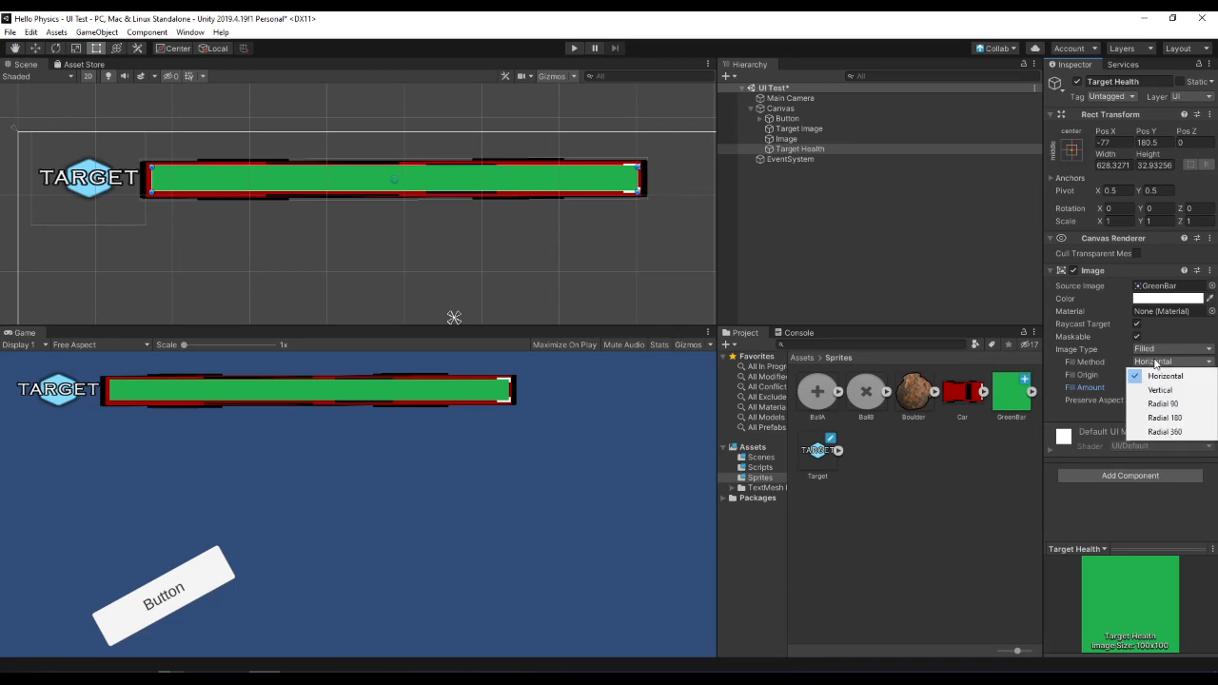
left_click(1192, 391)
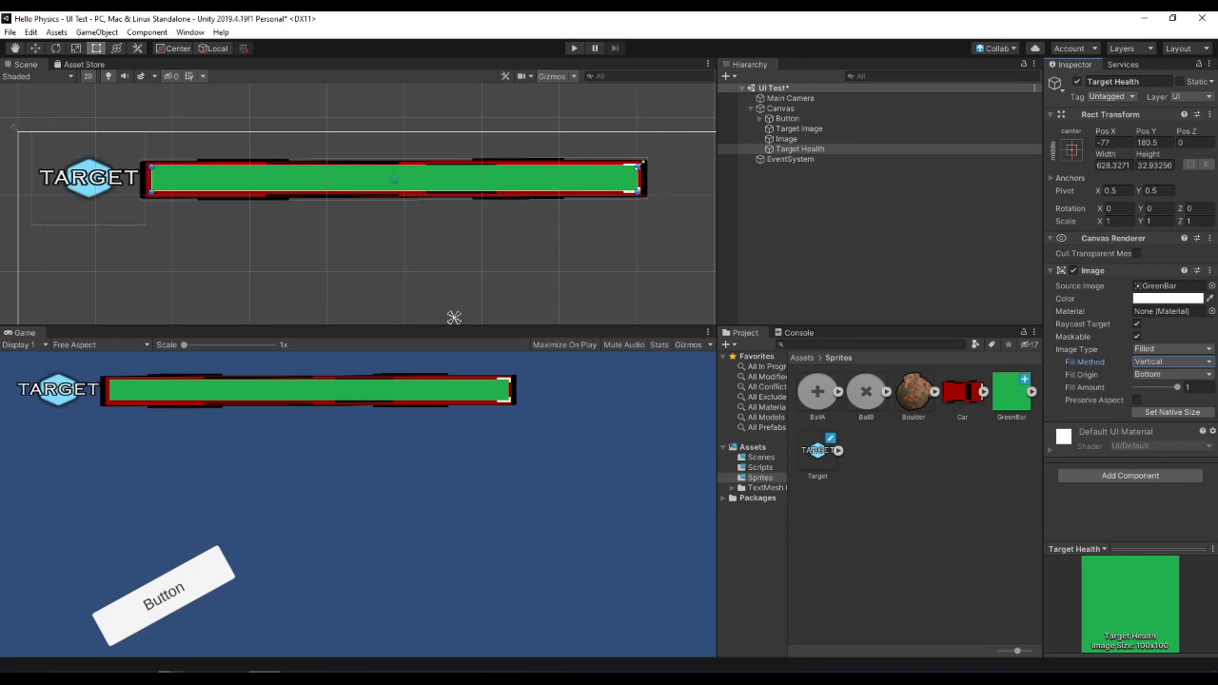
Step: Rotate the car Image and Target Health together to about 90 degrees and move them below the Target Image
left_click(813, 140, "ctrl")
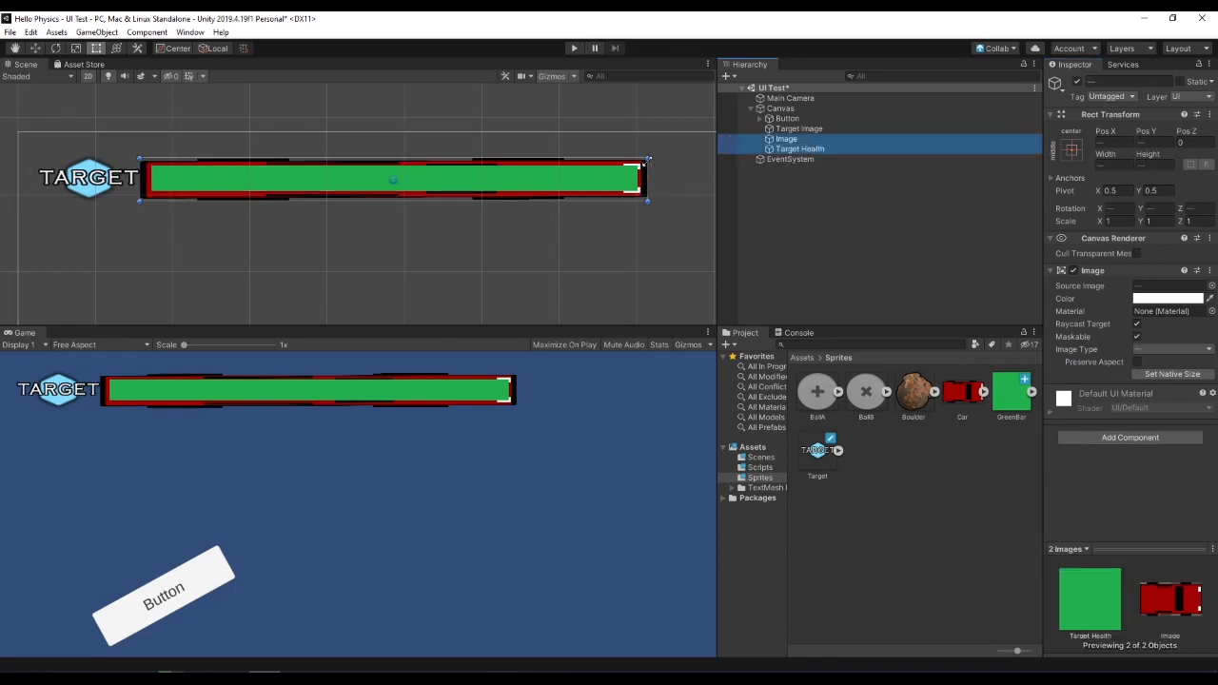
left_click_drag(652, 155, 381, 80)
left_click_drag(387, 124, 151, 276)
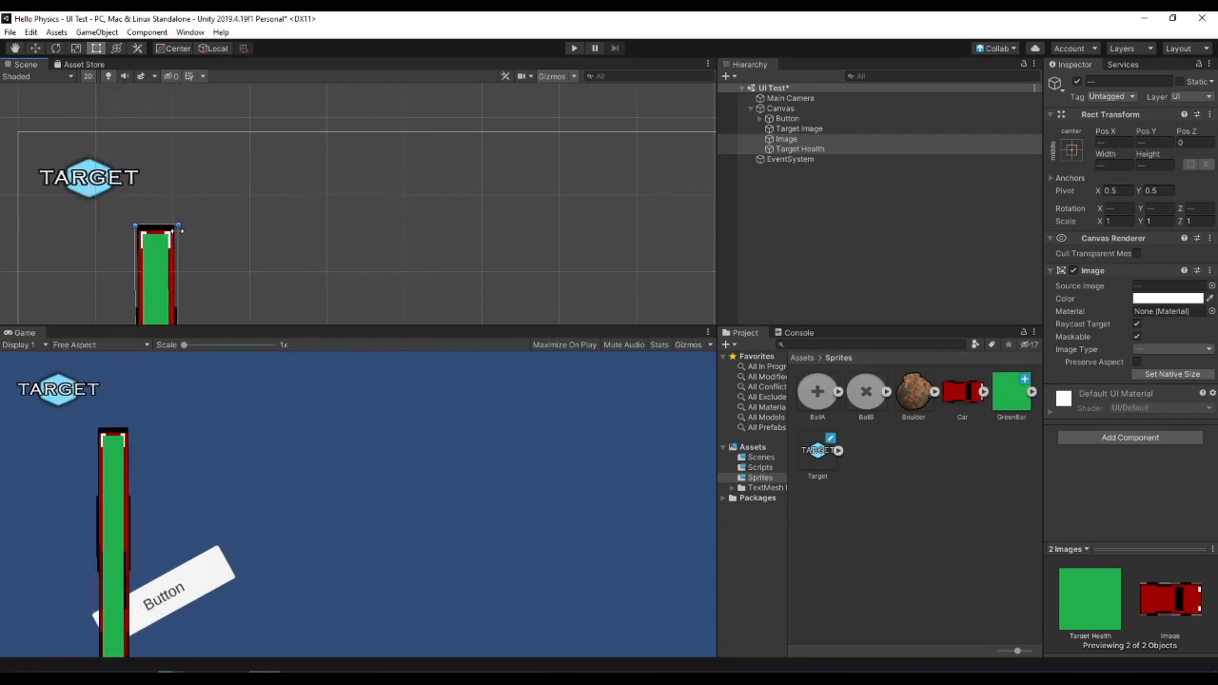
Step: Shorten both upright bars together and place them under the Target Image within the canvas, with Target Health about 341 by 36
left_click_drag(178, 226, 181, 331)
middle_click_drag(265, 252, 294, 152)
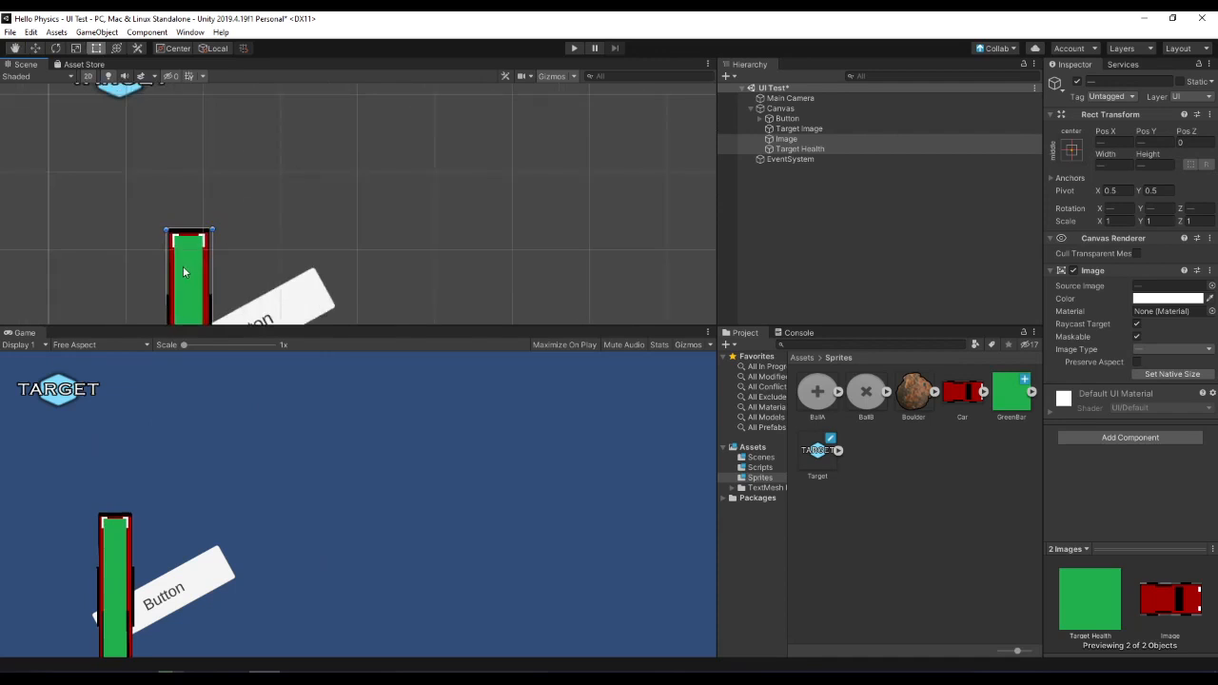
left_click_drag(183, 265, 110, 158)
middle_click_drag(225, 282, 288, 100)
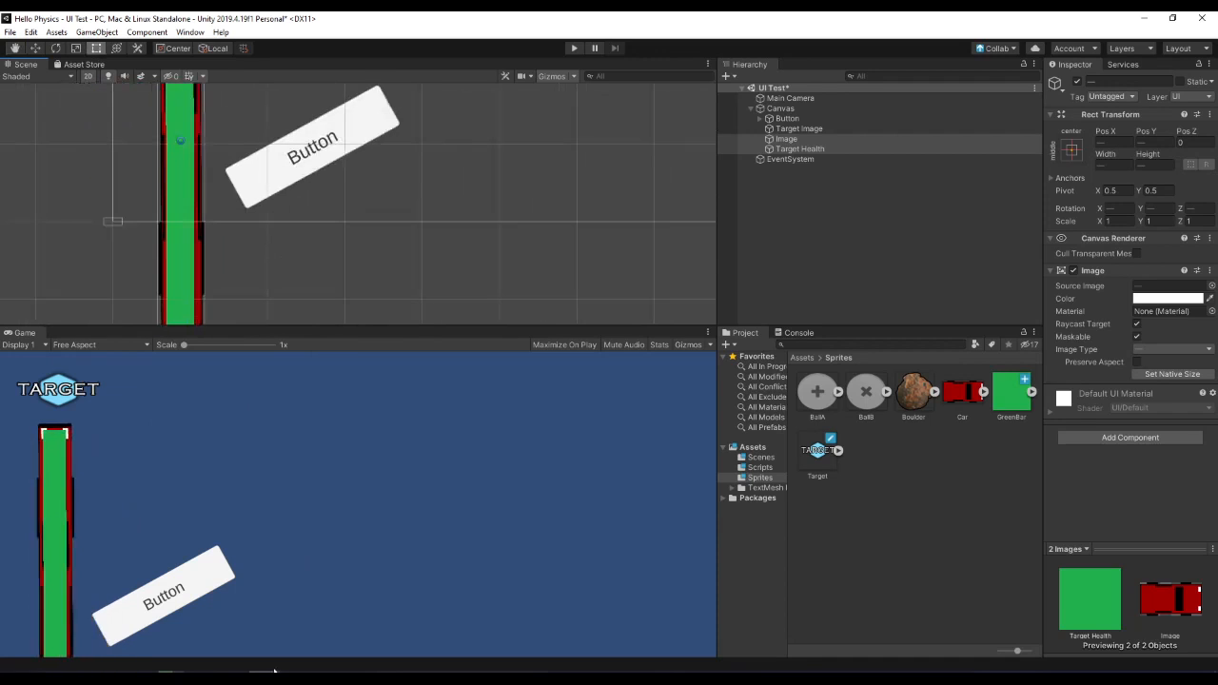
middle_click_drag(393, 213, 448, 4)
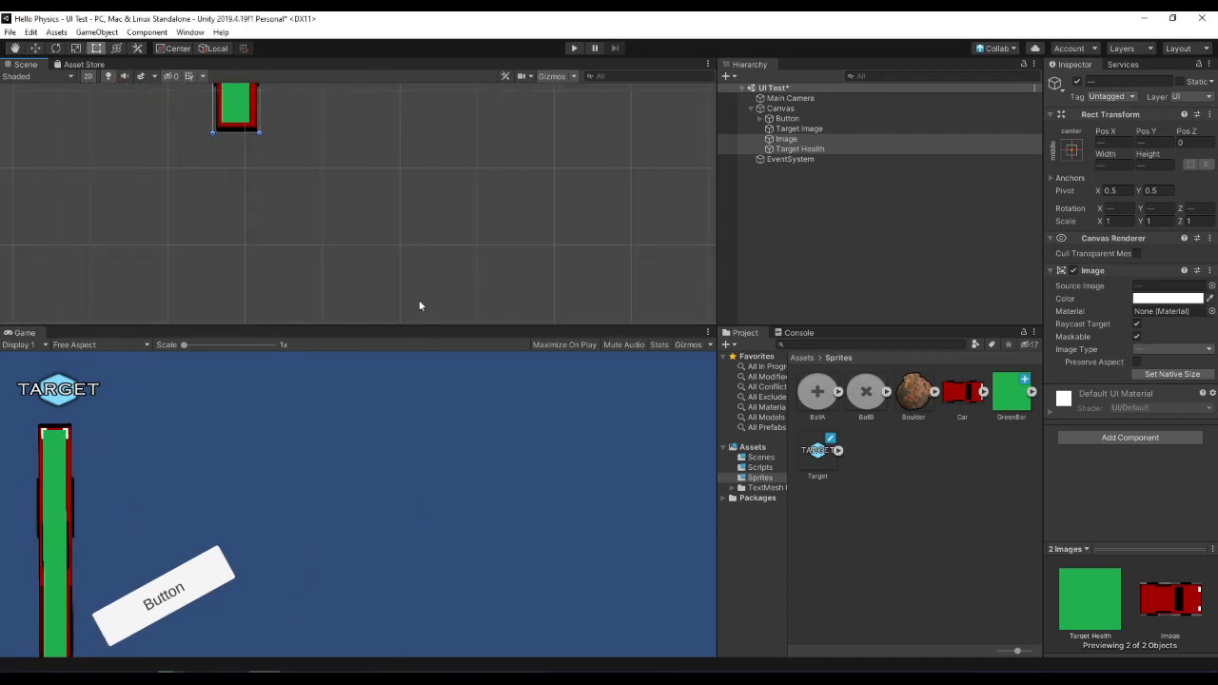
middle_click_drag(398, 172, 381, 311)
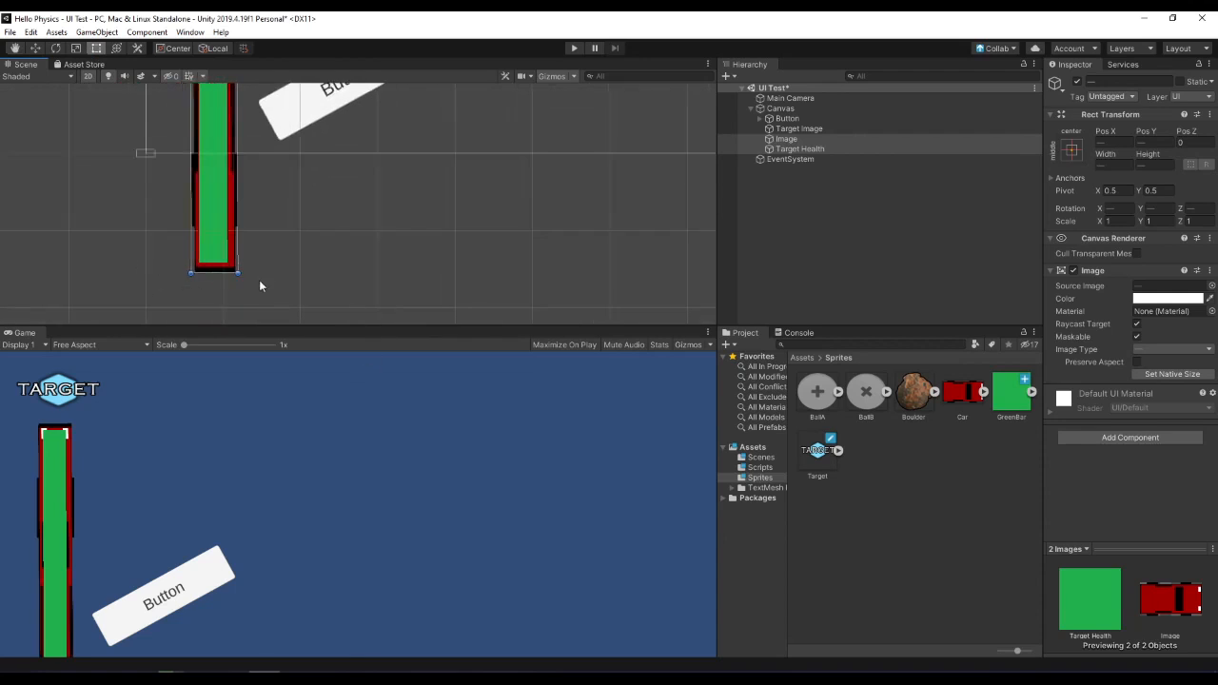
left_click_drag(237, 272, 236, 145)
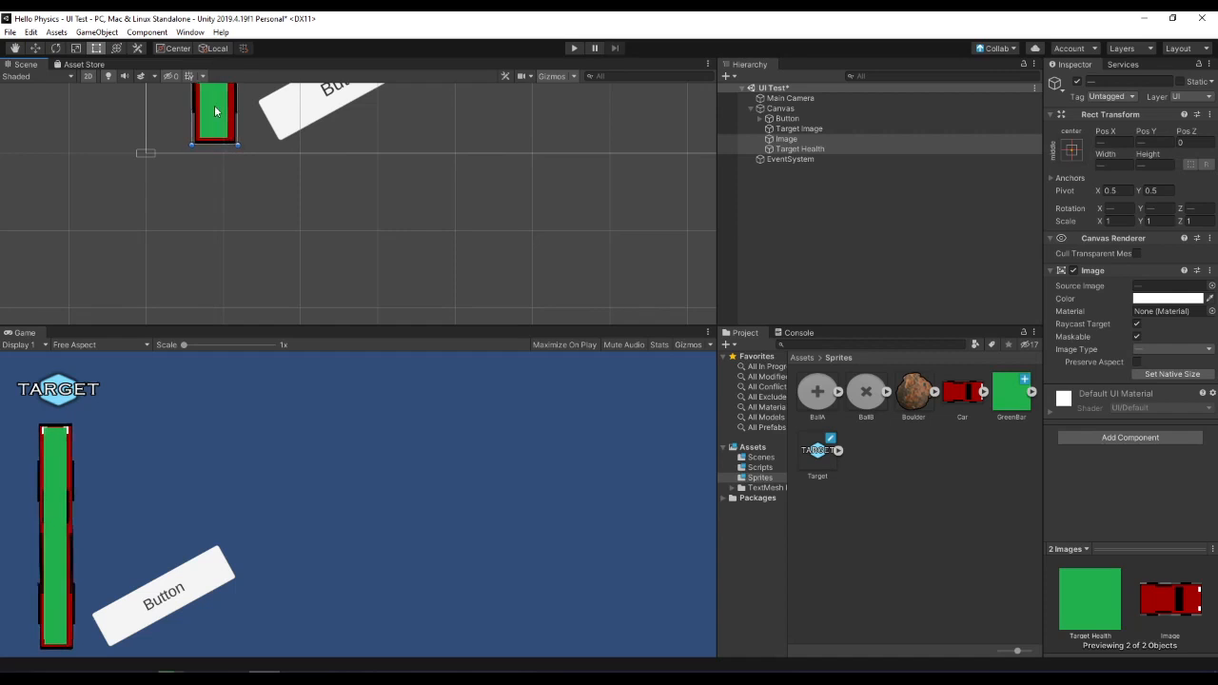
Step: Test the vertical fill on the rotated Target Health bar by varying its Fill Amount and returning it to 1
left_click(522, 210)
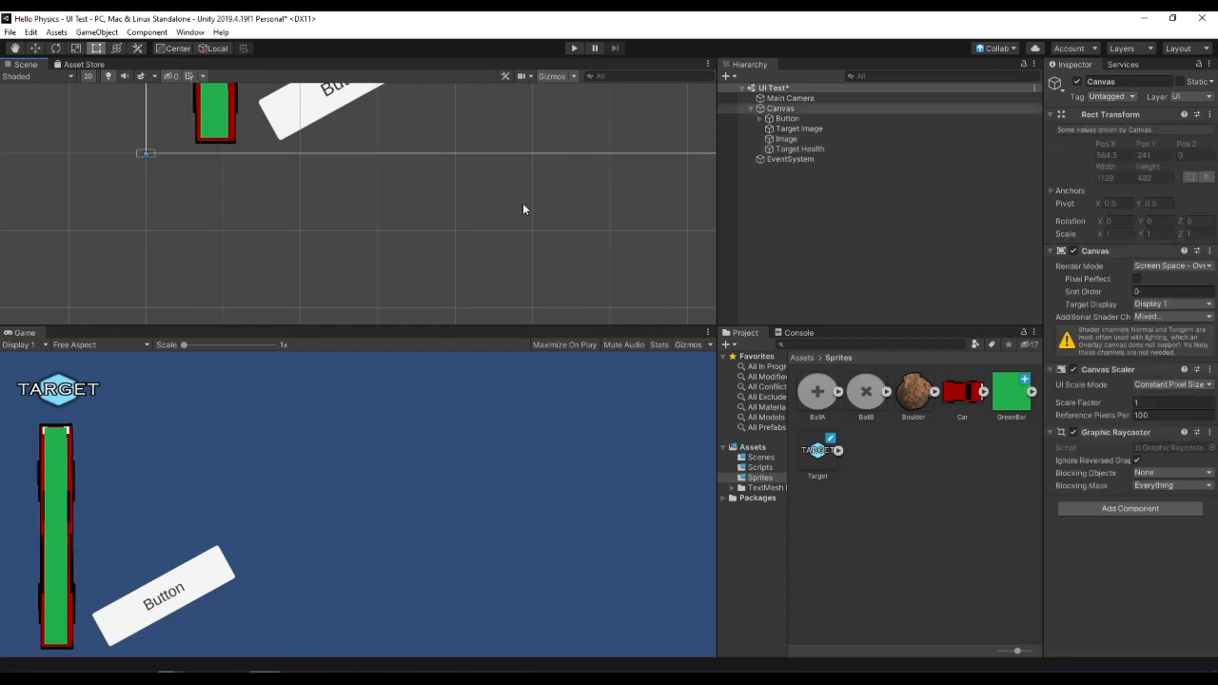
scroll(522, 209, "up", 2)
scroll(507, 221, "down", 10)
middle_click_drag(628, 99, 510, 234)
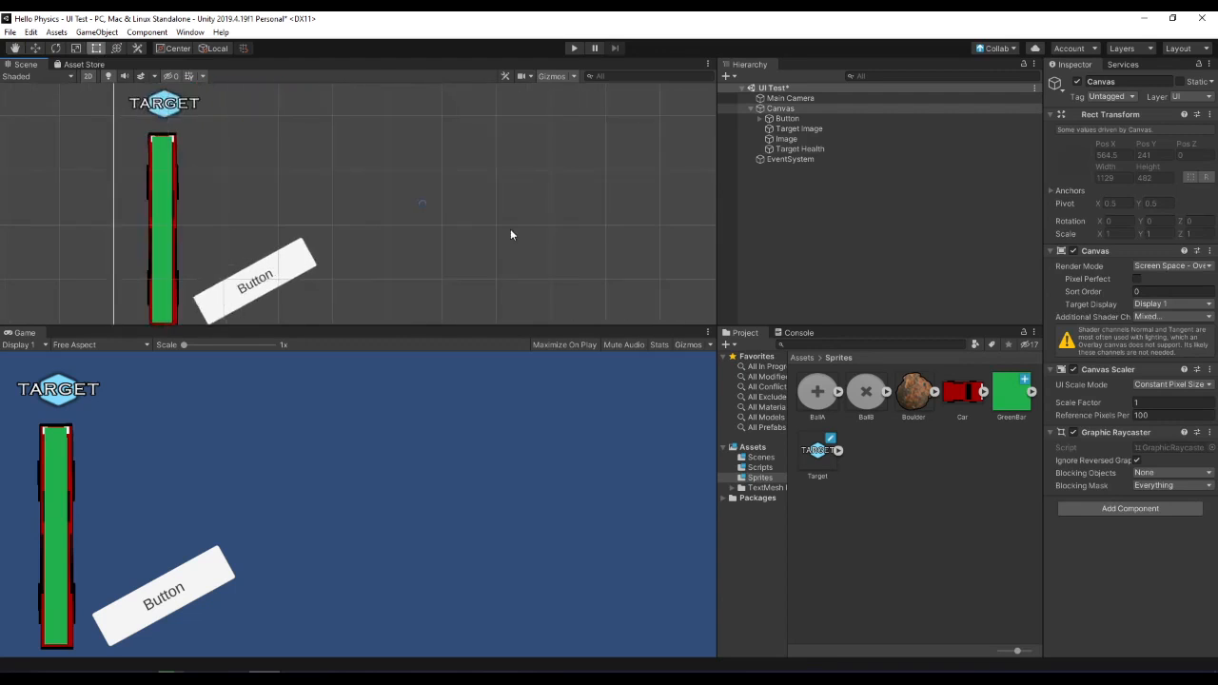
scroll(518, 215, "down", 3)
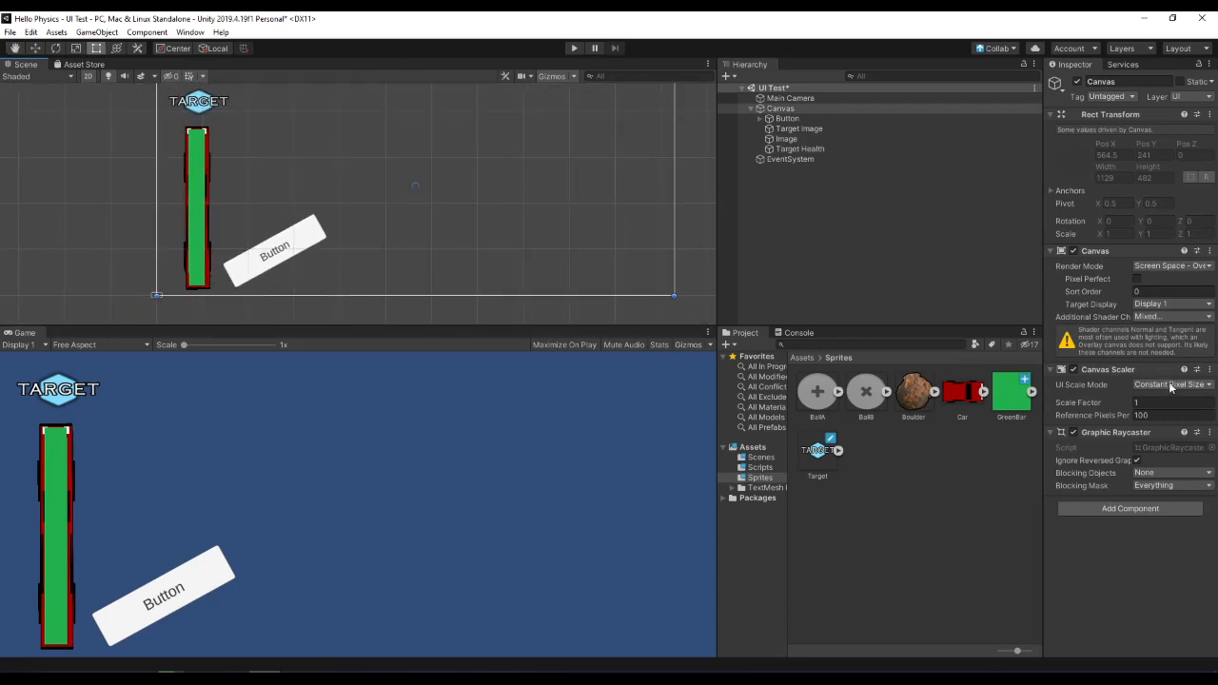
left_click(843, 148)
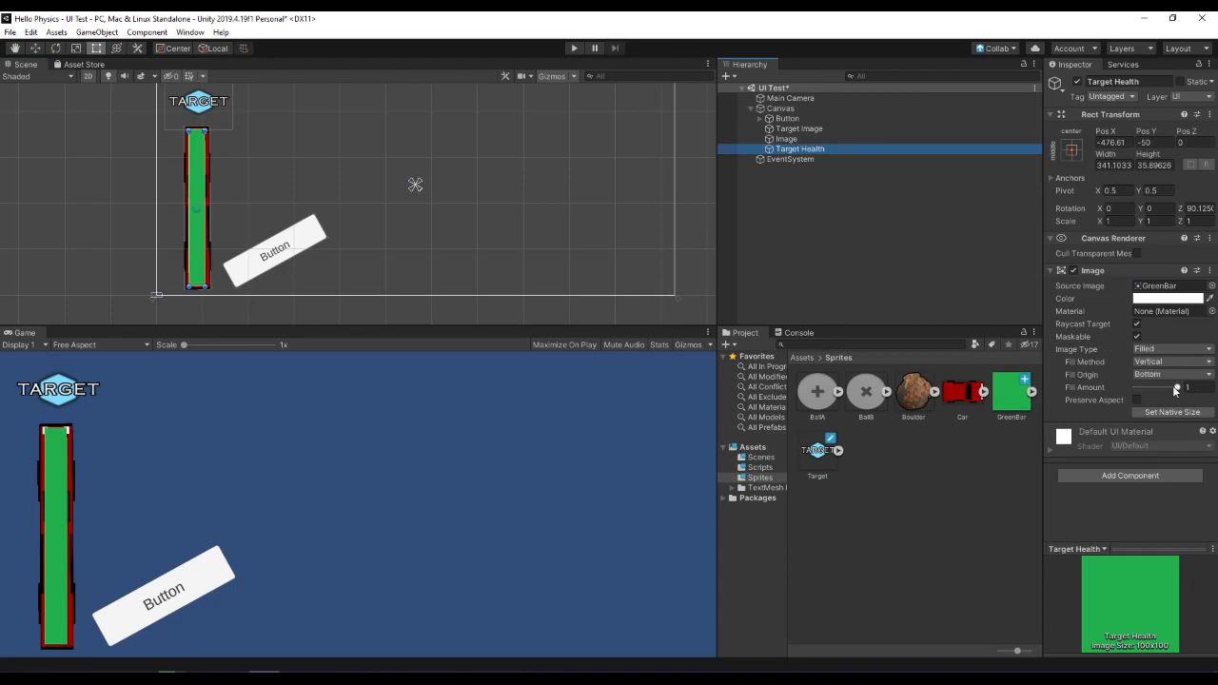
mouse_move(1176, 389)
left_mouse_down()
mouse_move(1158, 390)
mouse_move(1215, 412)
left_mouse_up()
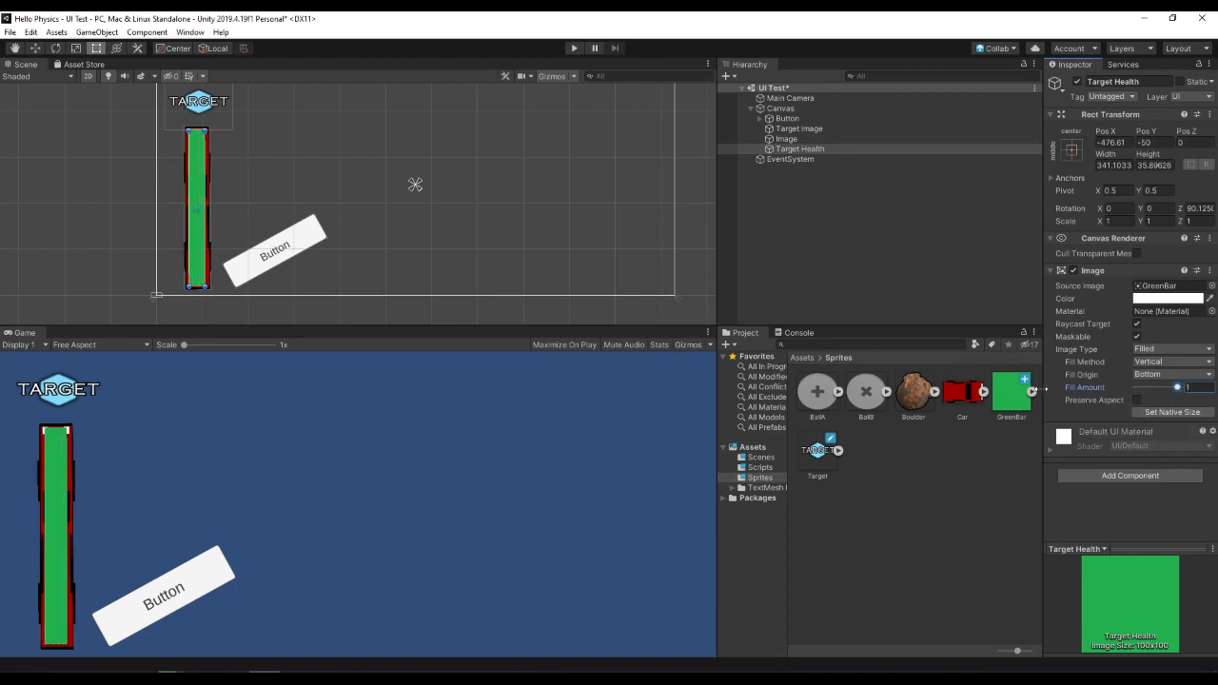
Step: Undo the shortening, moving and rotation of both bars to restore the horizontal layout beside the Target Image
left_click(510, 192, "ctrl")
key("ctrl+z")
key("ctrl+z")
key("ctrl+z")
key("ctrl+z")
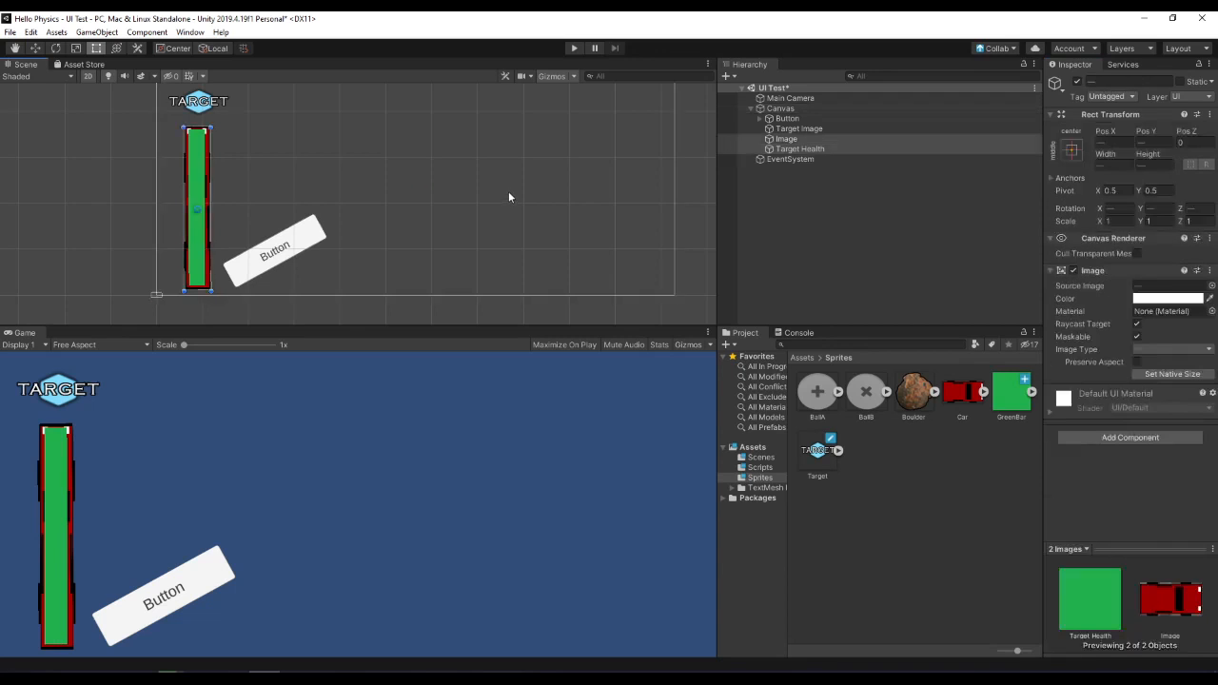
key("ctrl+z")
key("ctrl+z")
key("ctrl+z")
key("ctrl+z")
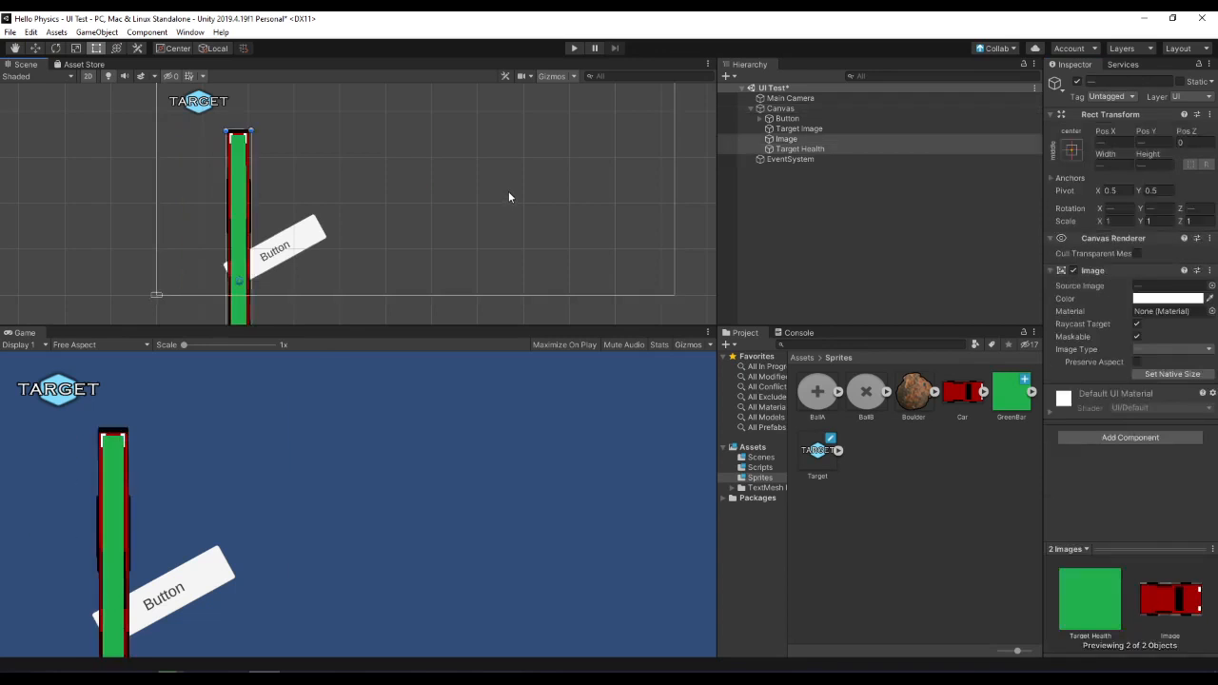
key("ctrl+z")
middle_click_drag(508, 189, 532, 256)
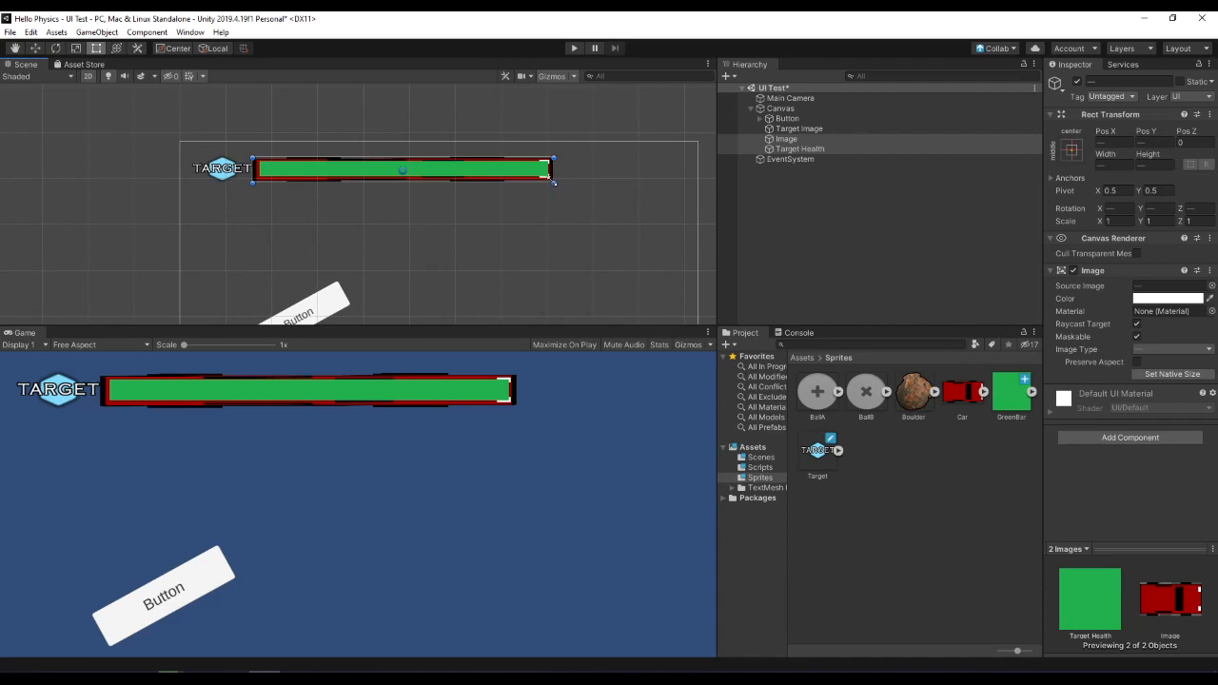
Step: Reshape the car Image and Target Health together into a tall unrotated block and move it under the Target Image
mouse_move(552, 188)
left_mouse_down()
mouse_move(306, 305)
mouse_move(291, 328)
mouse_move(343, 372)
left_mouse_up()
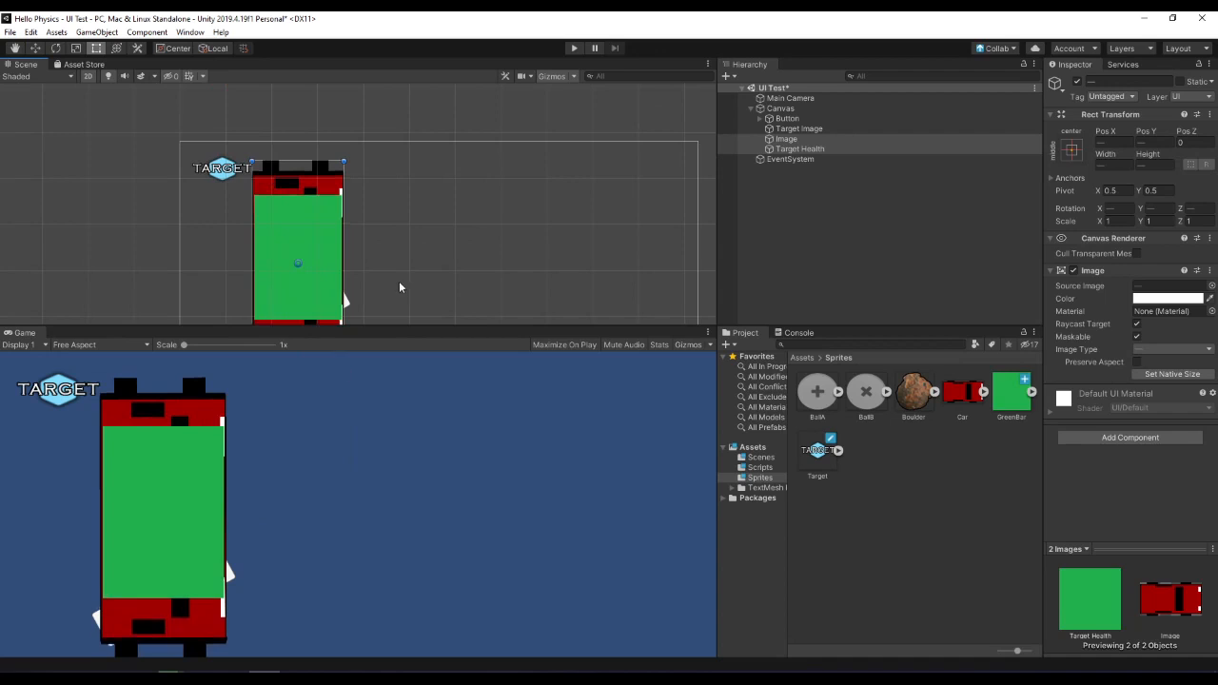
middle_click_drag(399, 286, 468, 229)
mouse_move(413, 112)
left_mouse_down()
mouse_move(382, 156)
mouse_move(335, 182)
mouse_move(299, 178)
left_mouse_up()
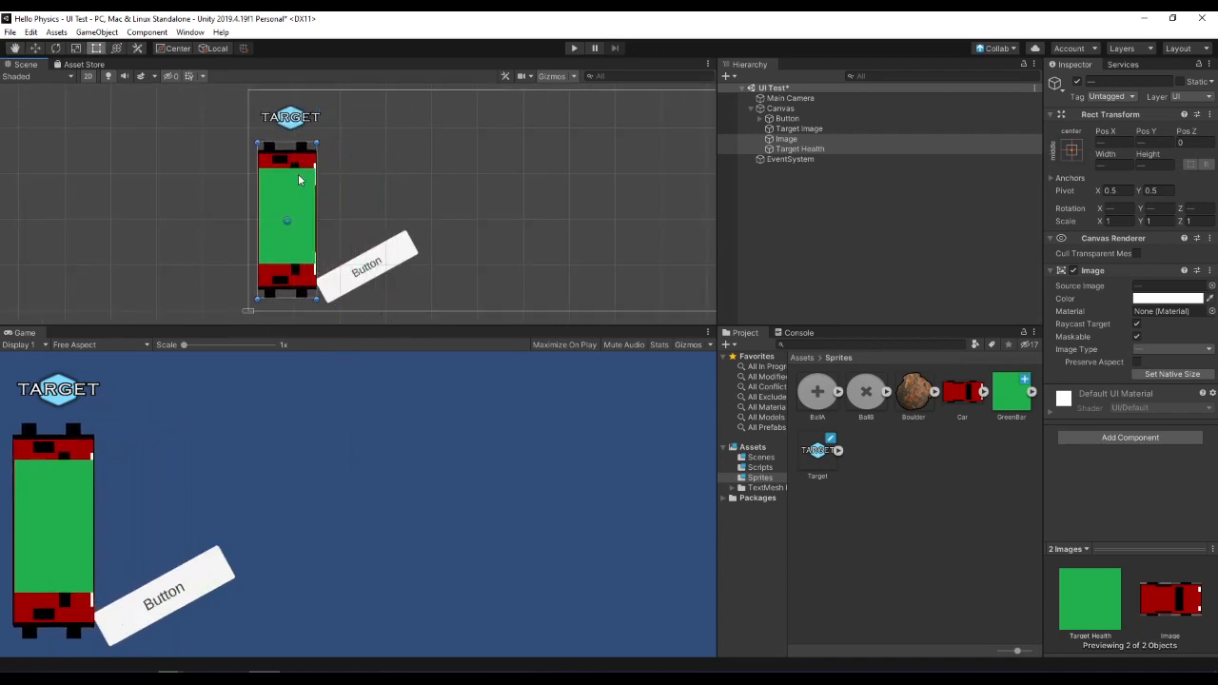
Step: Resize Target Health to about 104 by 277 inside the car Image, at about X -479.6, Y -36.7
left_click(802, 161)
left_click(807, 149)
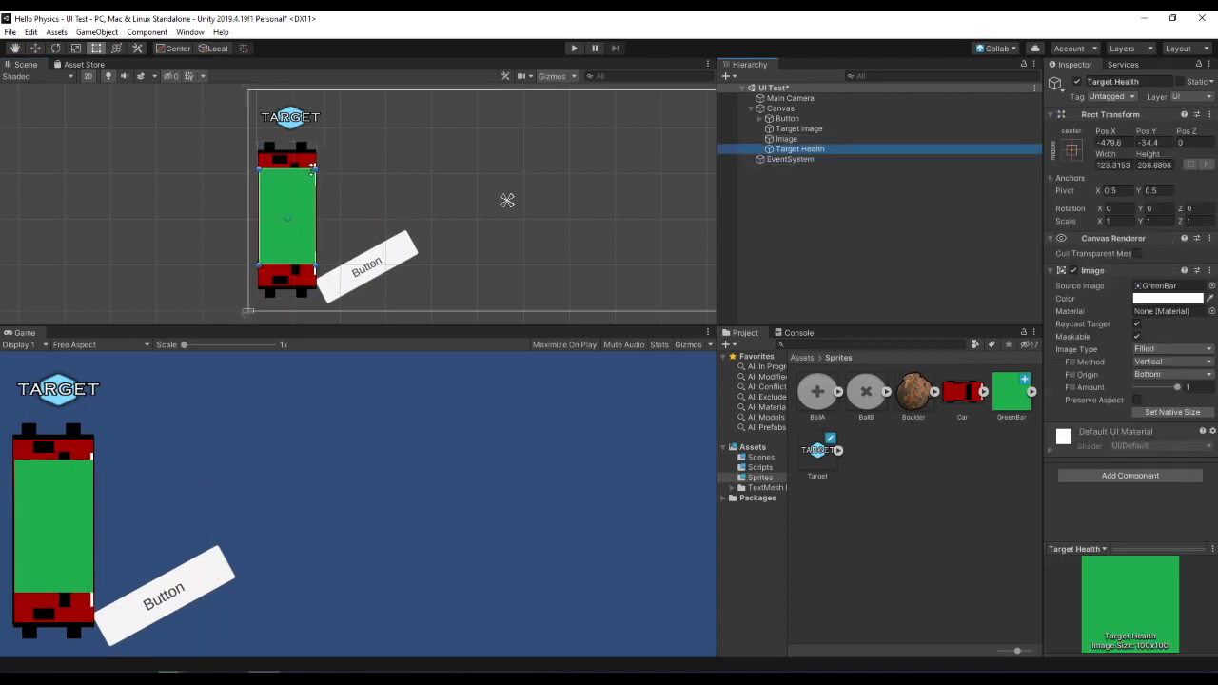
left_click_drag(320, 171, 307, 154)
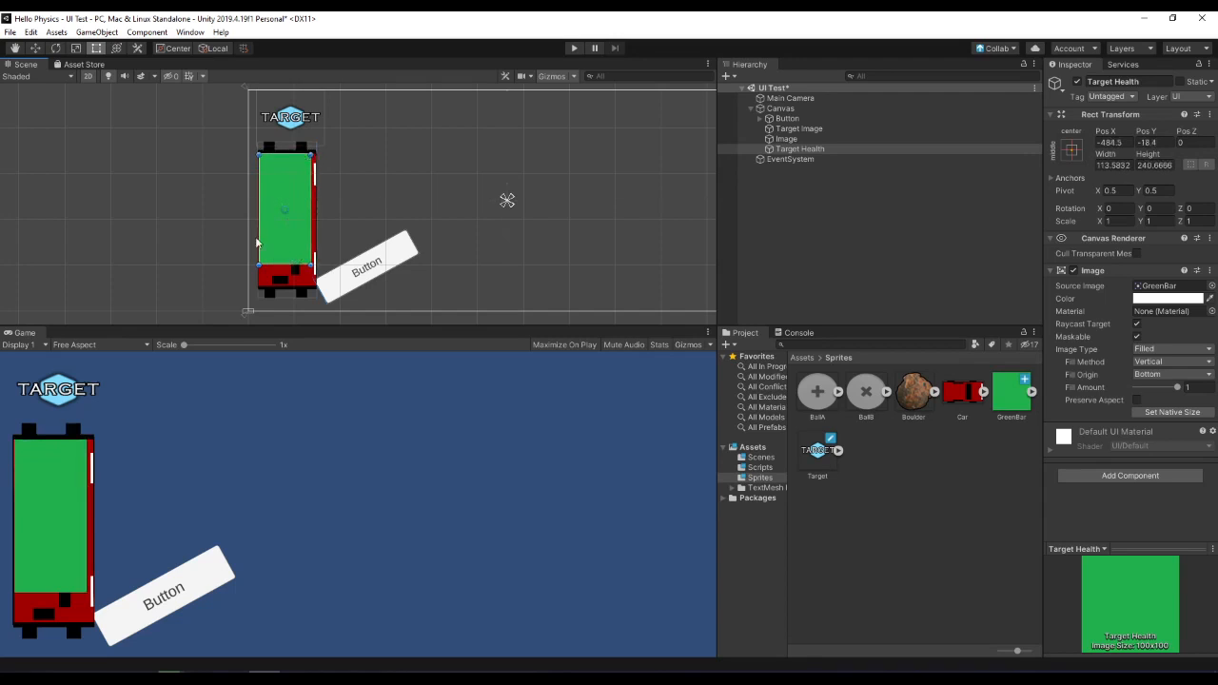
left_click_drag(259, 266, 263, 283)
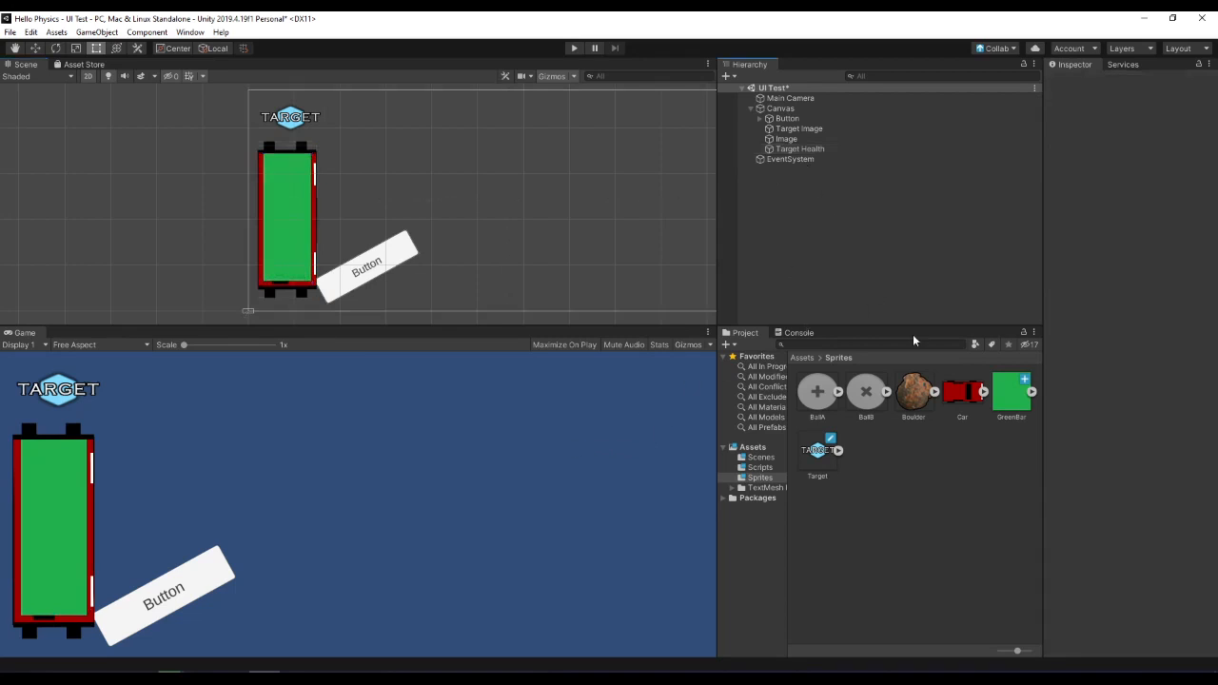
left_click(805, 149)
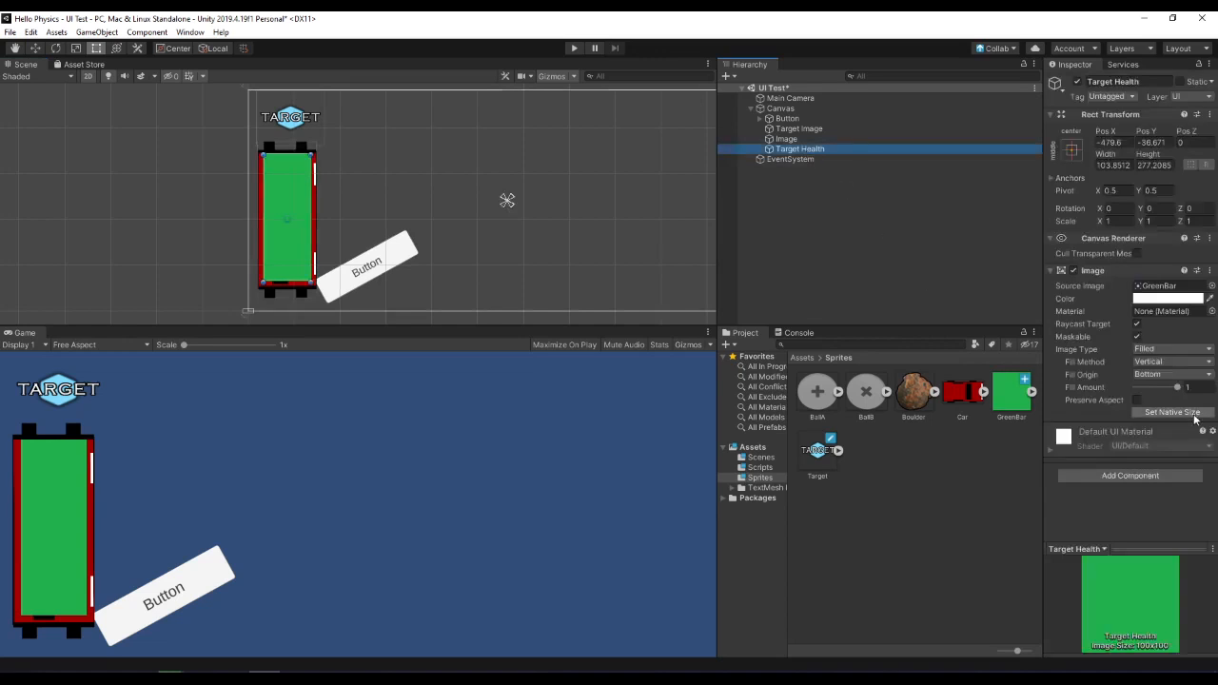
Step: Test the vertical fill on the tall Target Health bar by varying its Fill Amount and returning it to 1
mouse_move(1177, 391)
left_mouse_down()
mouse_move(1144, 389)
mouse_move(1190, 393)
mouse_move(1133, 390)
mouse_move(1193, 408)
left_mouse_up()
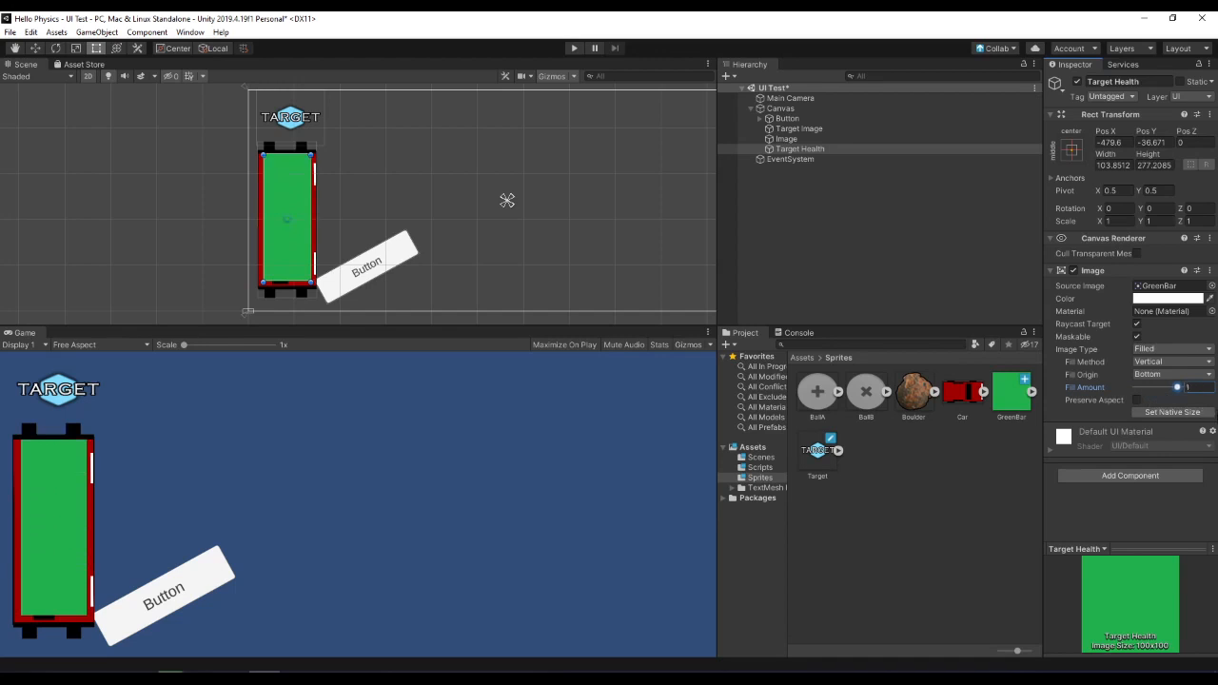
left_click(979, 255)
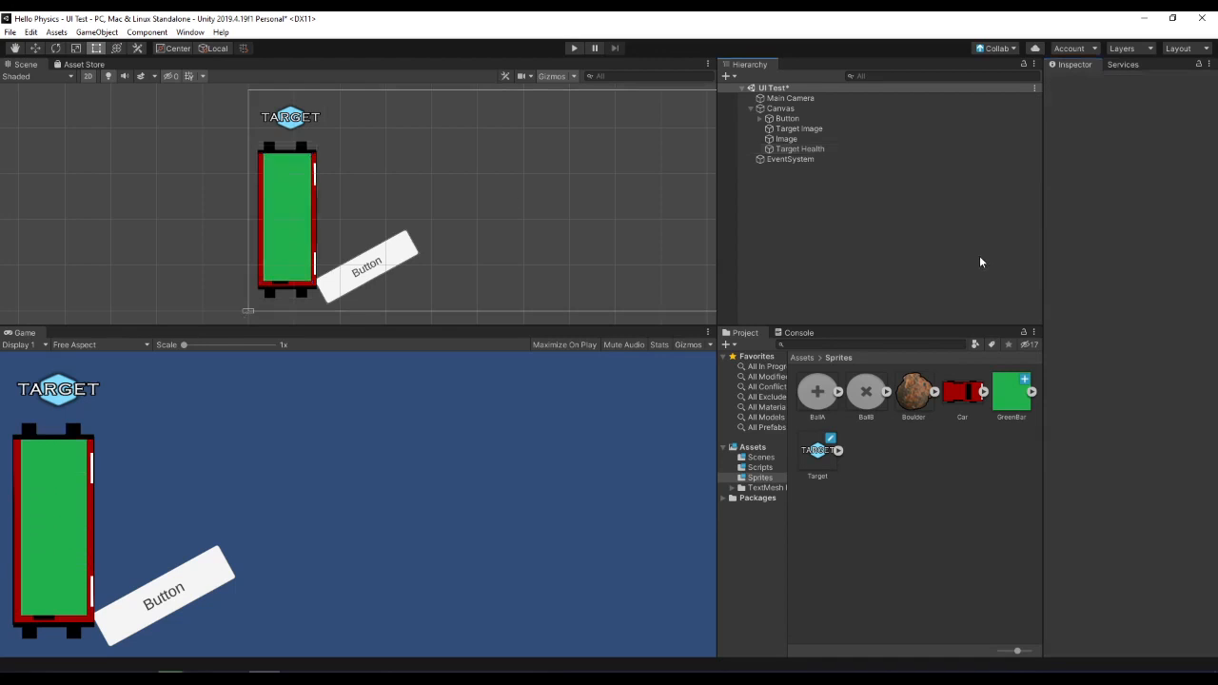
left_click(969, 148)
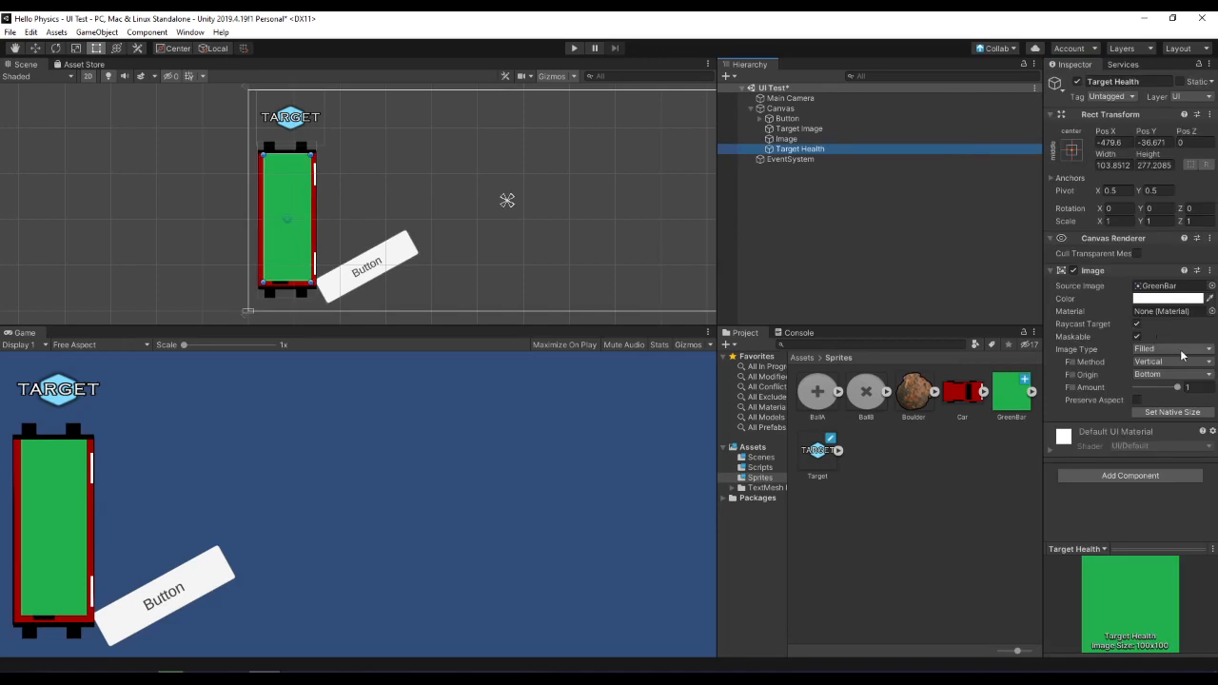
Step: Set Target Health's Fill Method to Radial 90 and try different Fill Amounts, returning to 1
left_click(1195, 363)
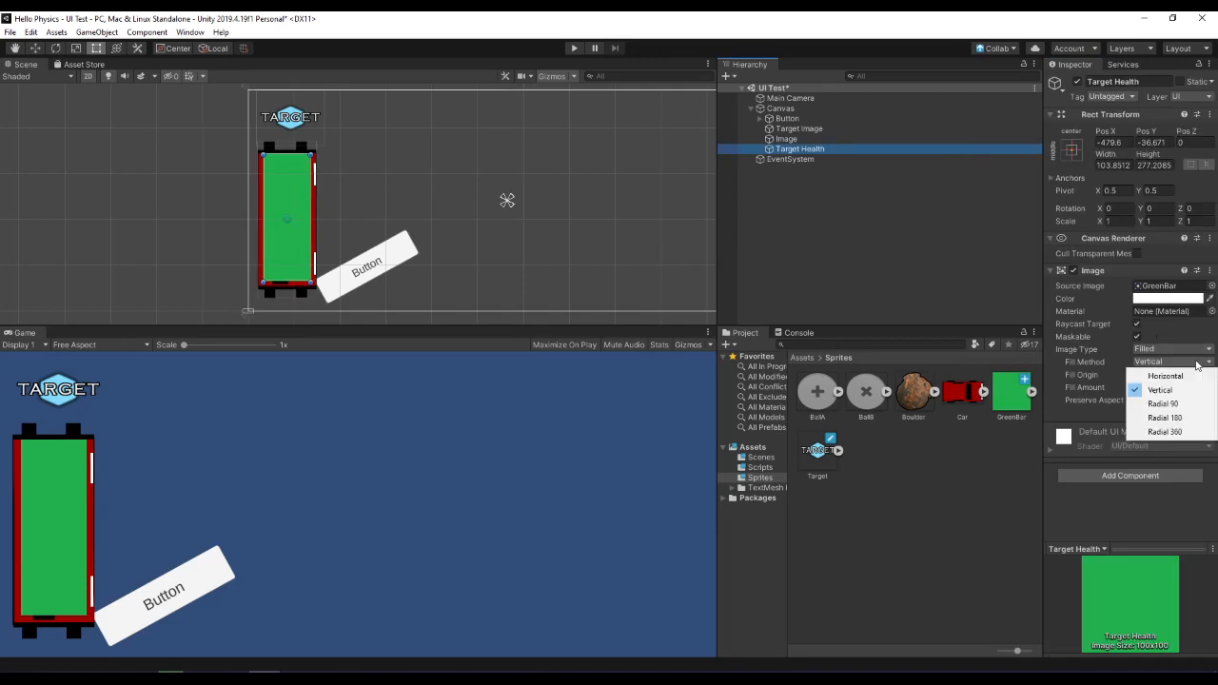
left_click(1156, 399)
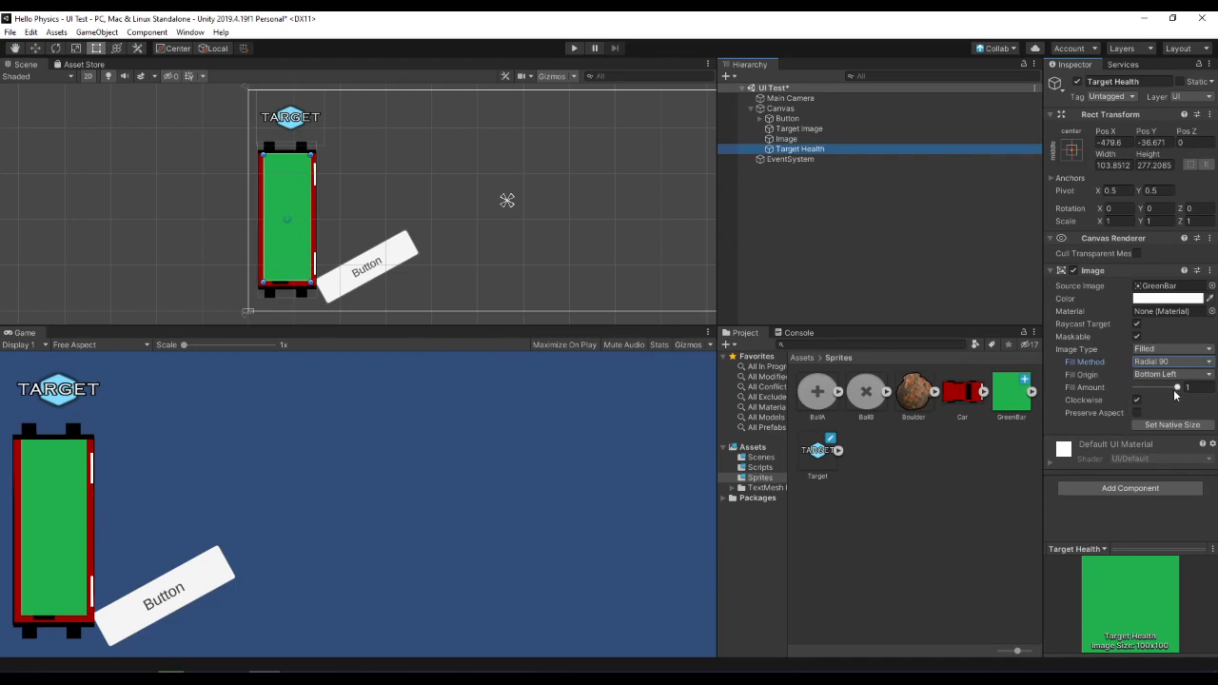
mouse_move(1177, 391)
left_mouse_down()
mouse_move(1142, 372)
mouse_move(1215, 389)
mouse_move(1155, 397)
mouse_move(1199, 398)
left_mouse_up()
Step: Switch Target Health's Fill Method to Radial 180 and vary the Fill Amount, ending at 1
left_click(1185, 361)
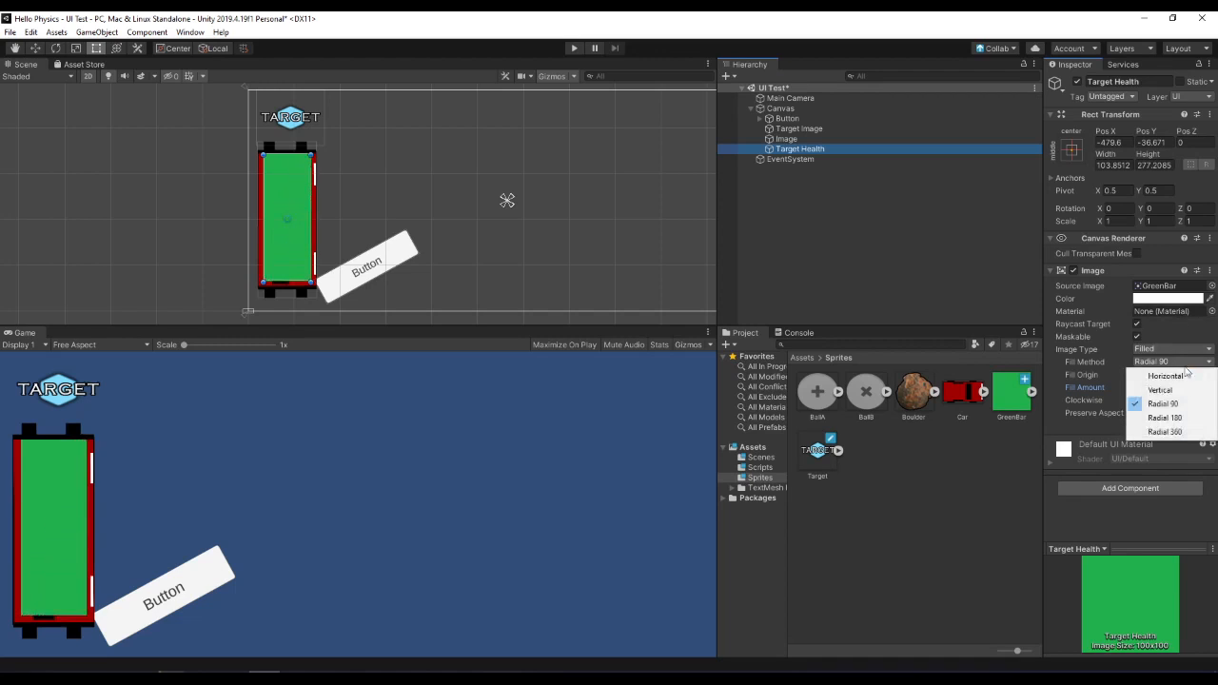
left_click(1162, 411)
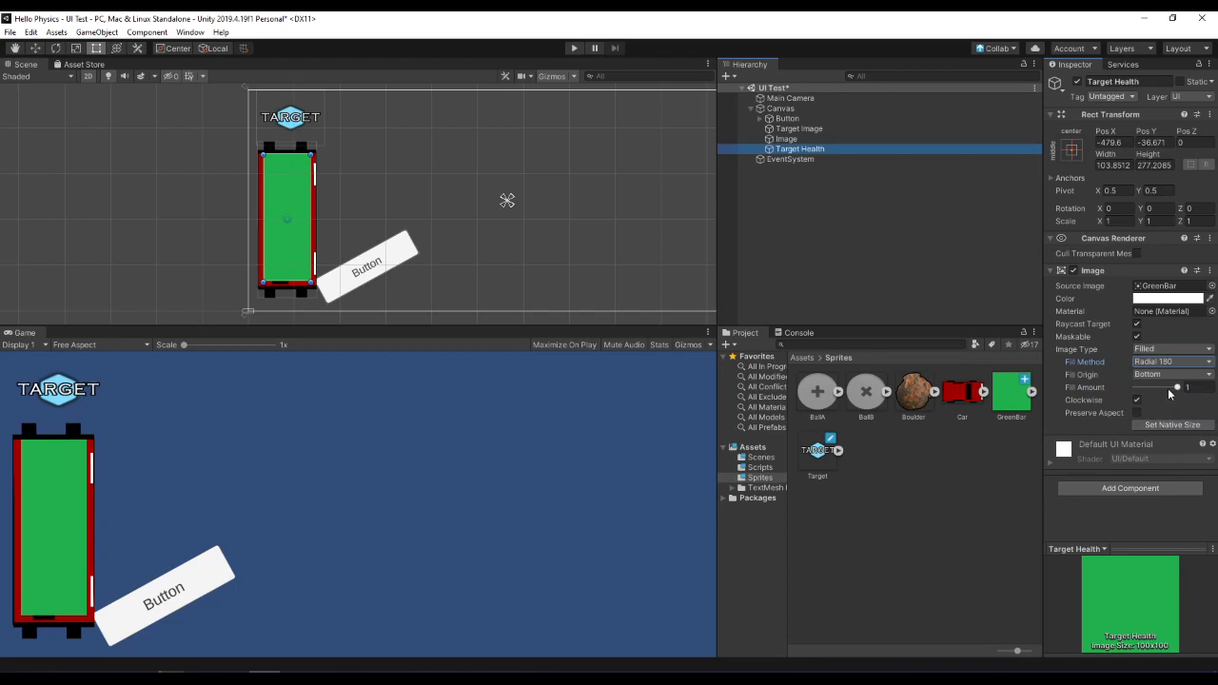
mouse_move(1179, 393)
left_mouse_down()
mouse_move(1133, 385)
mouse_move(1204, 398)
left_mouse_up()
Step: Set Target Health's Fill Method to Radial 360 and test how the Fill Amount sweeps the bar
left_click(1173, 362)
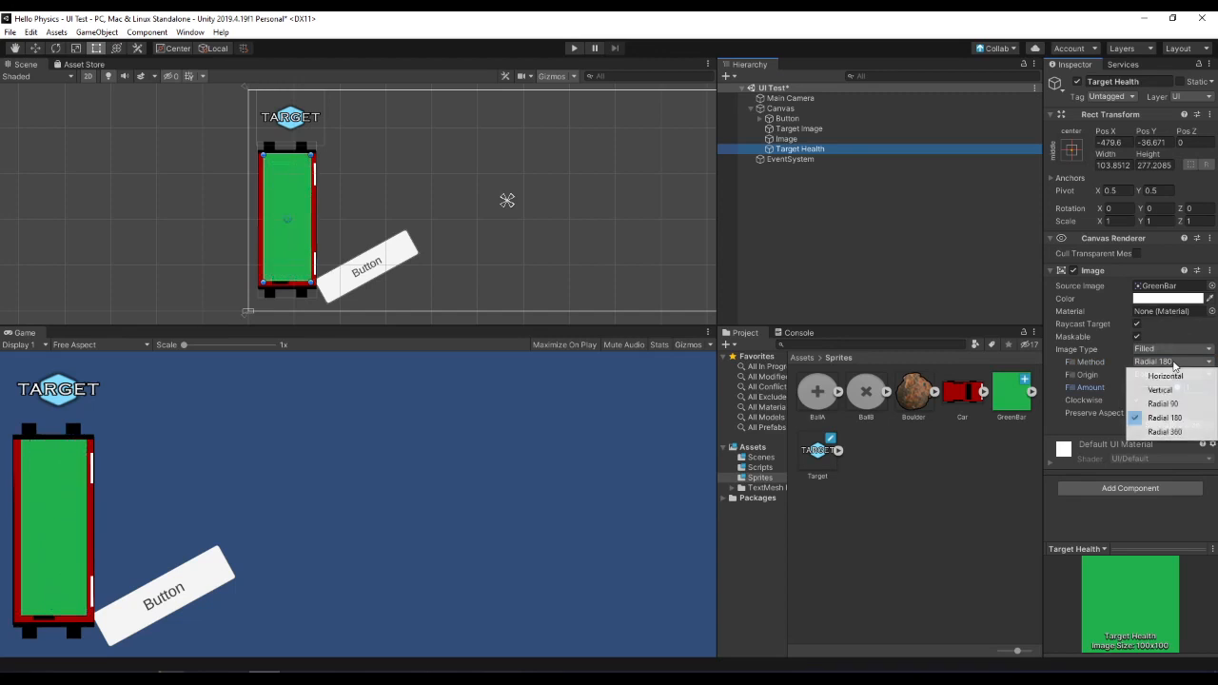
left_click(1163, 428)
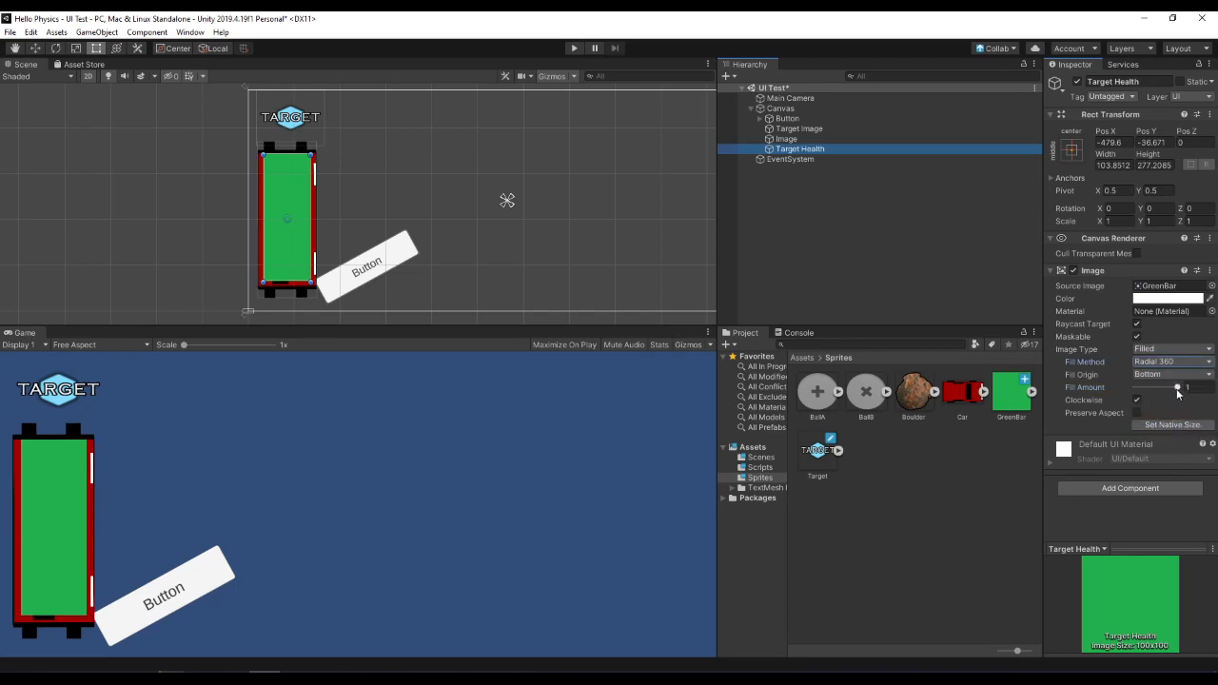
mouse_move(1178, 391)
left_mouse_down()
mouse_move(1122, 382)
mouse_move(1185, 397)
left_mouse_up()
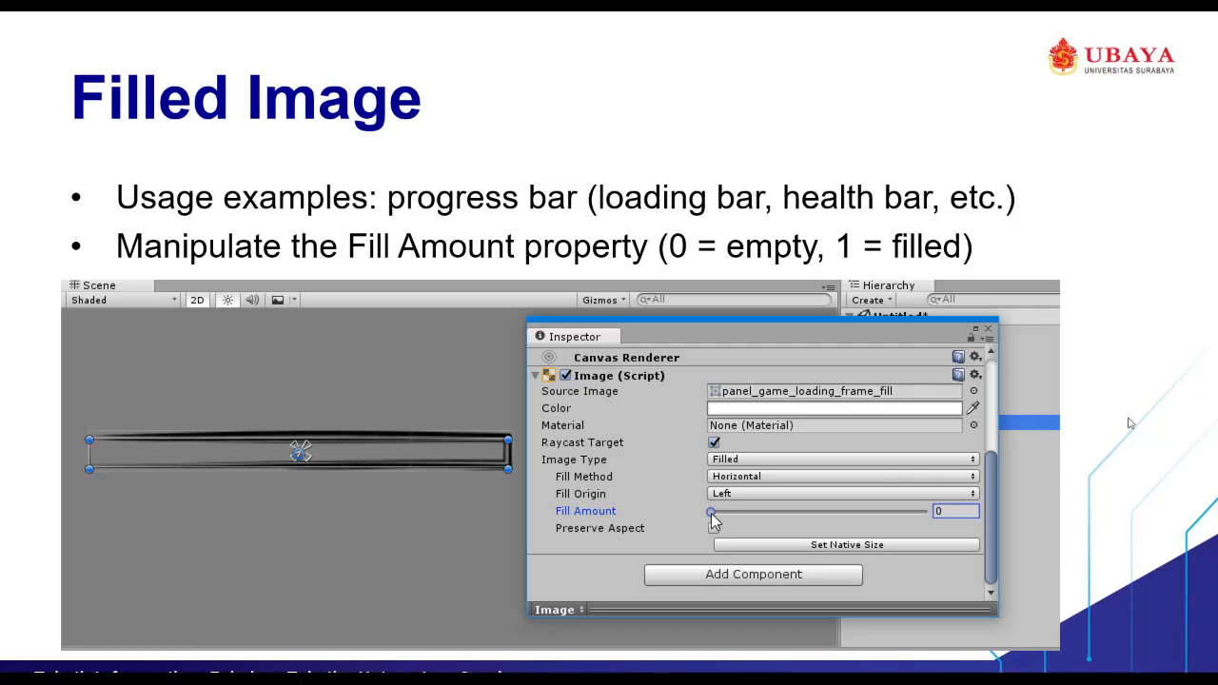
left_click(1130, 433)
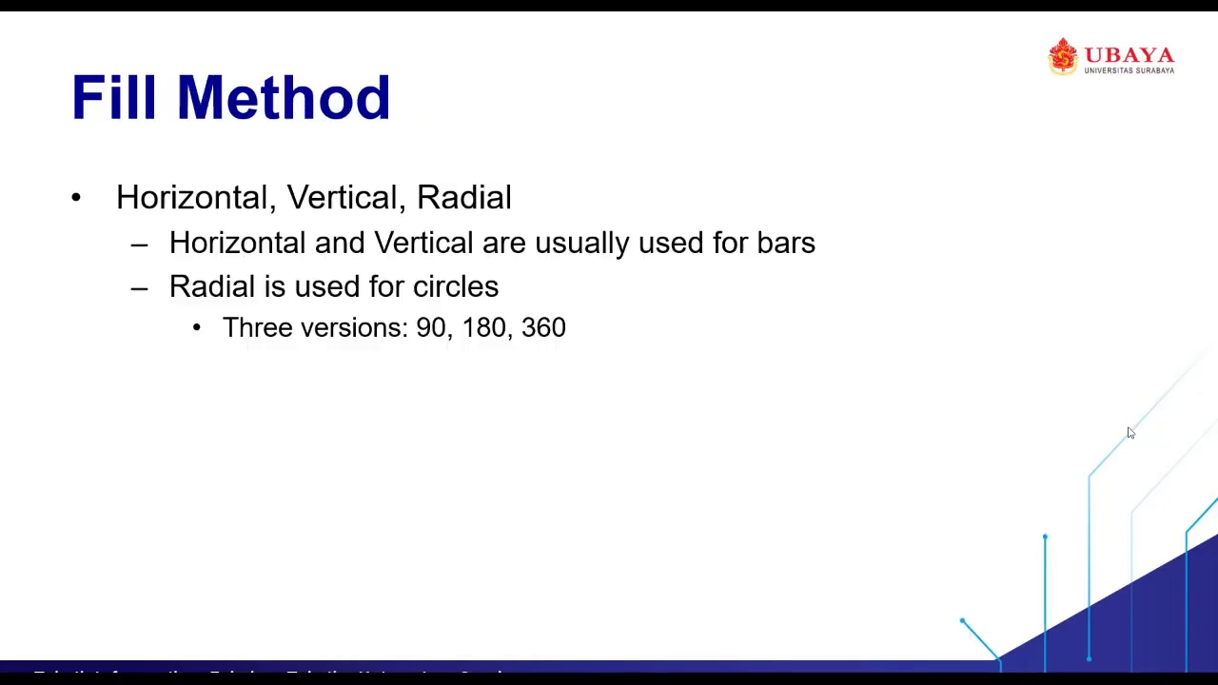
key("Right")
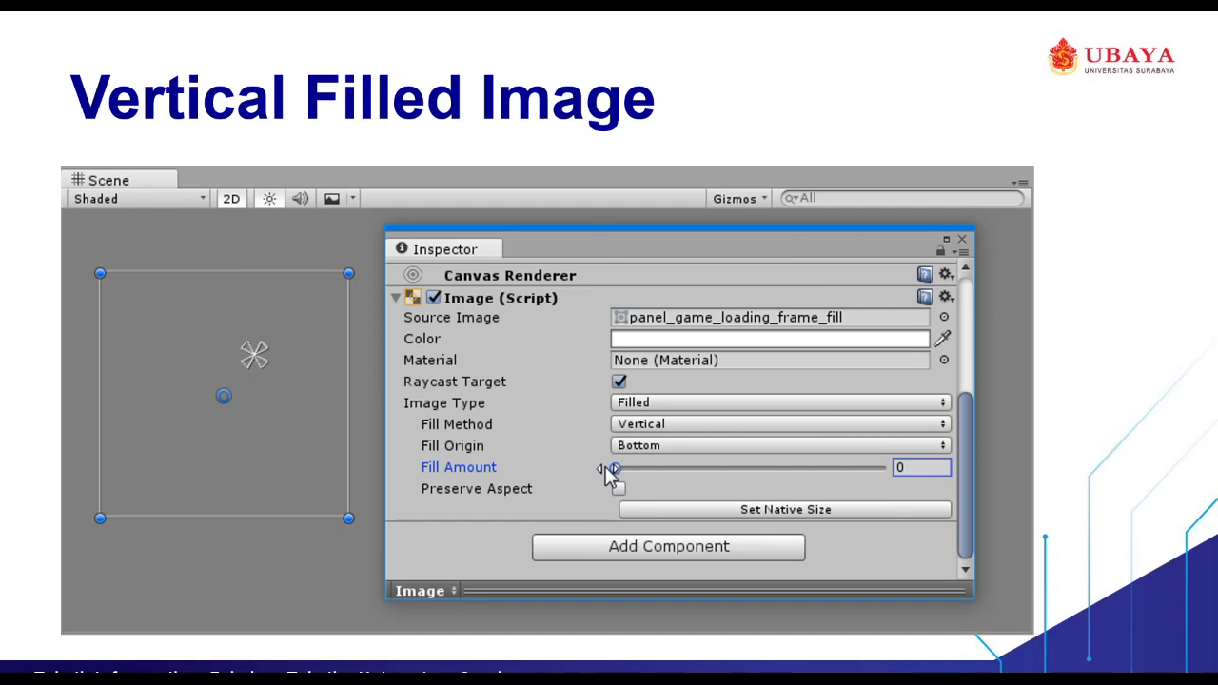
key("Right")
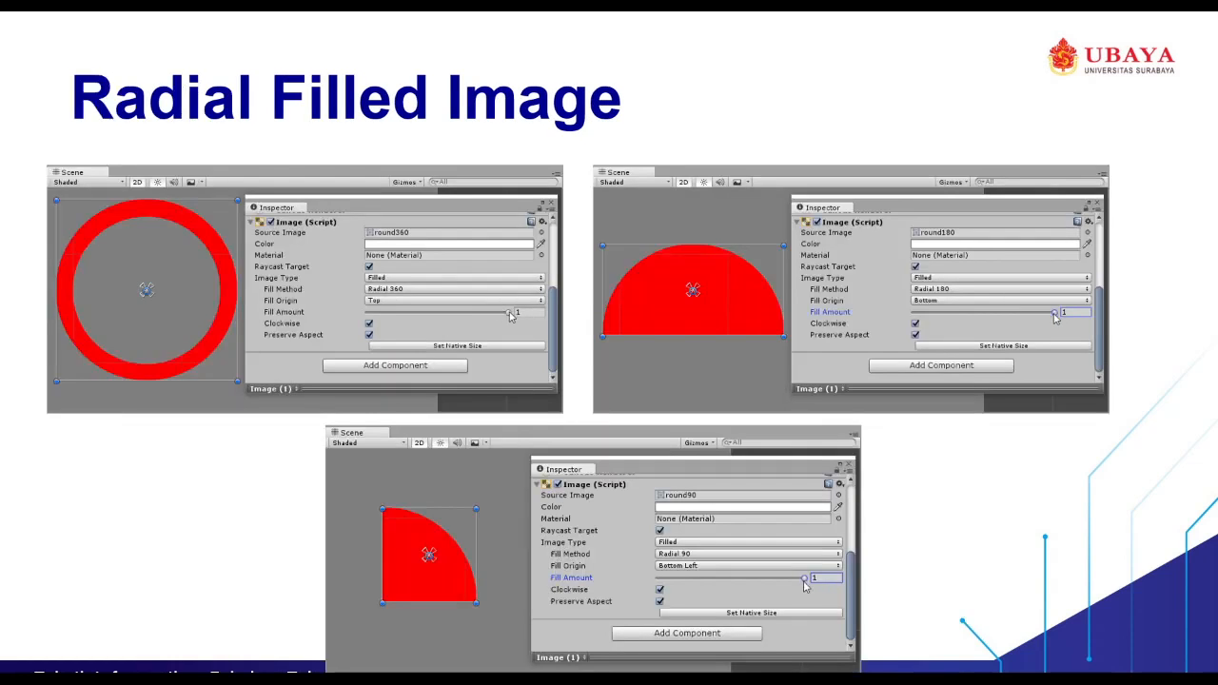
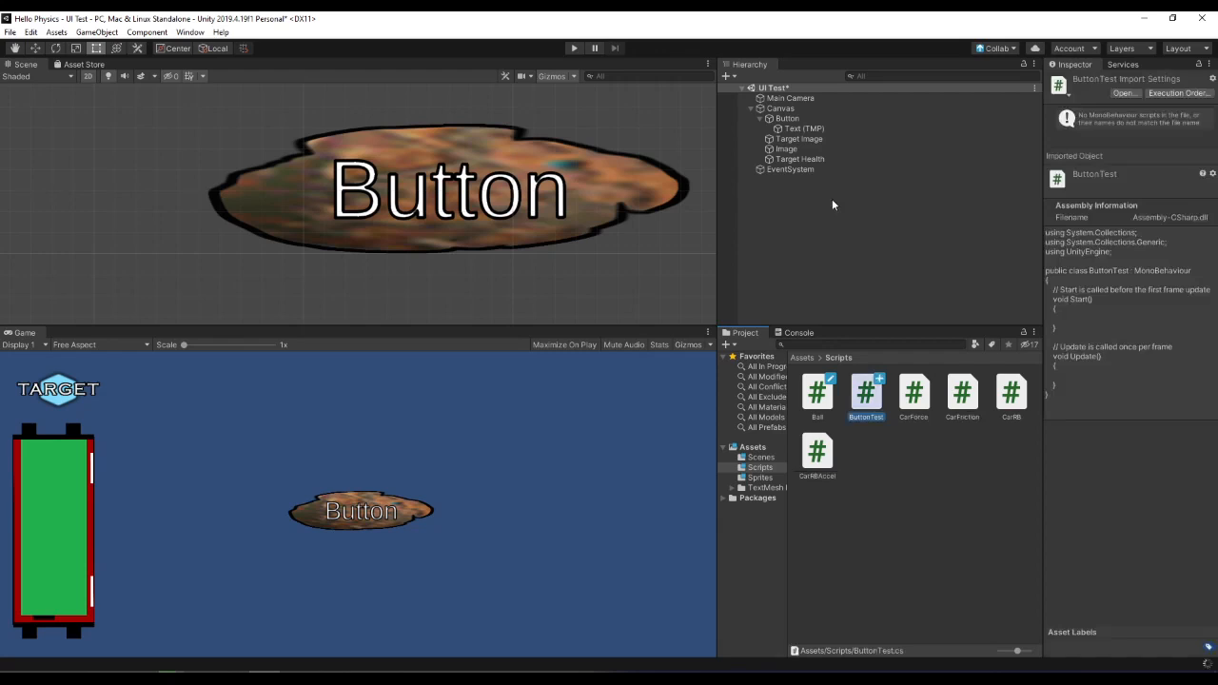
Step: Open the ButtonTest script in Visual Studio and delete its Start and Update methods, leaving an empty class body
double_click(881, 408)
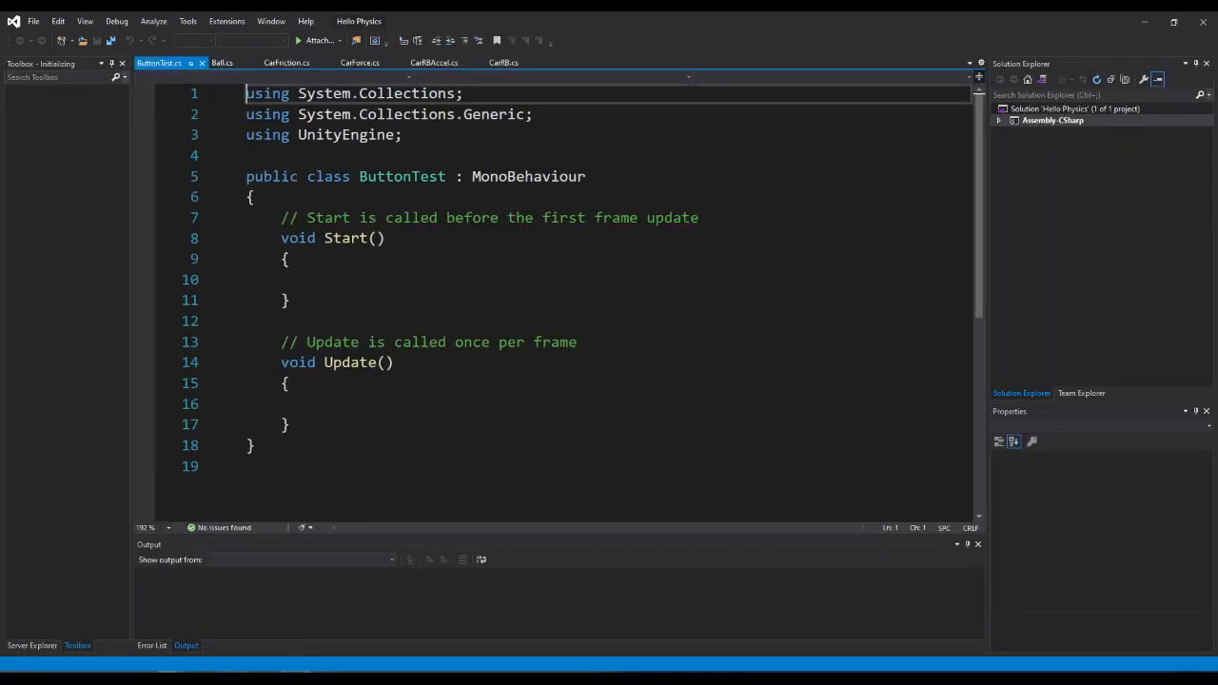
mouse_move(238, 637)
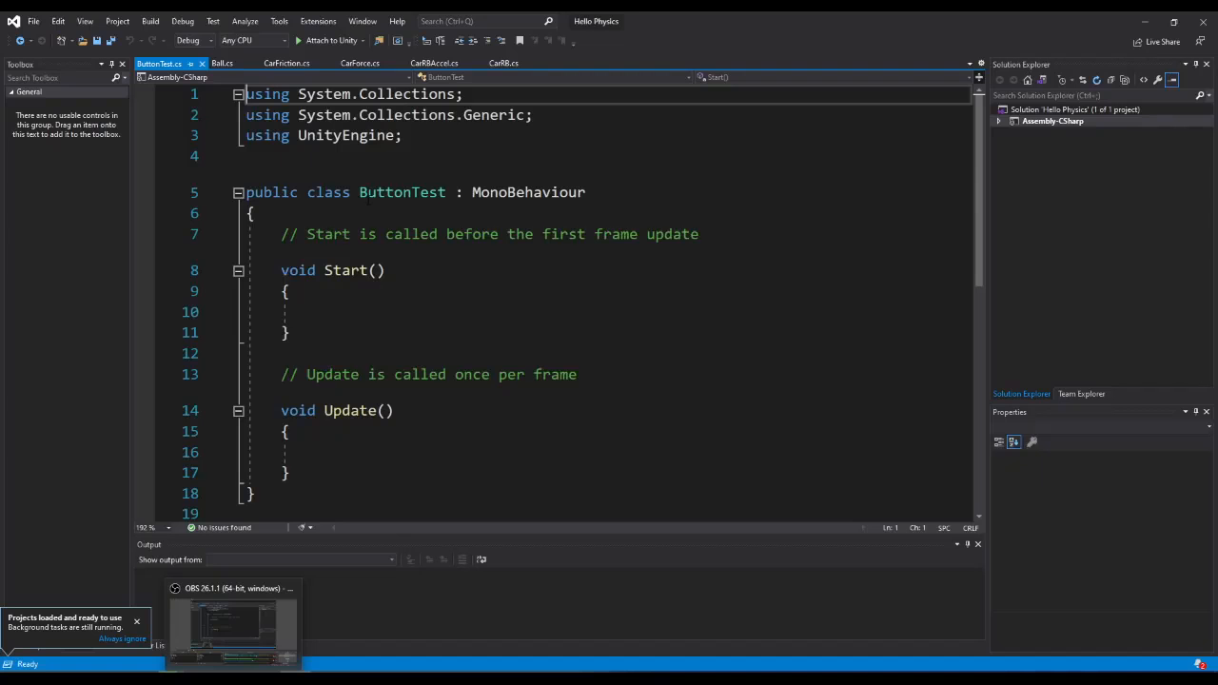
left_click(481, 270)
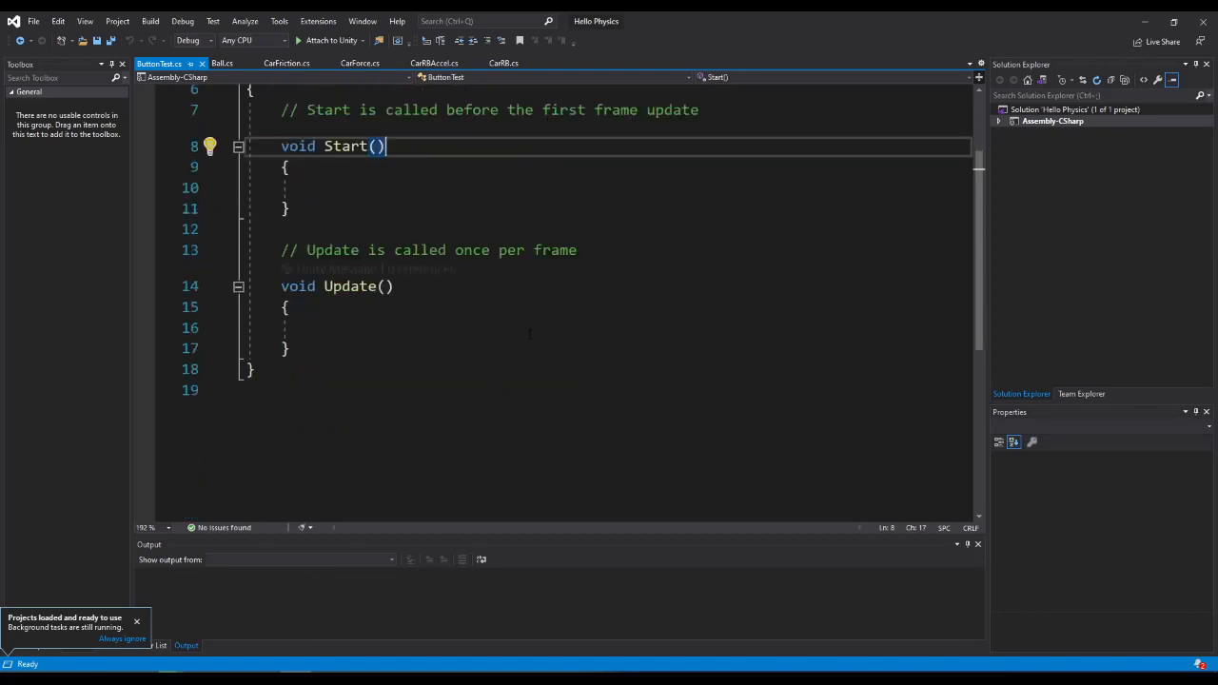
left_click(491, 332)
key("Up")
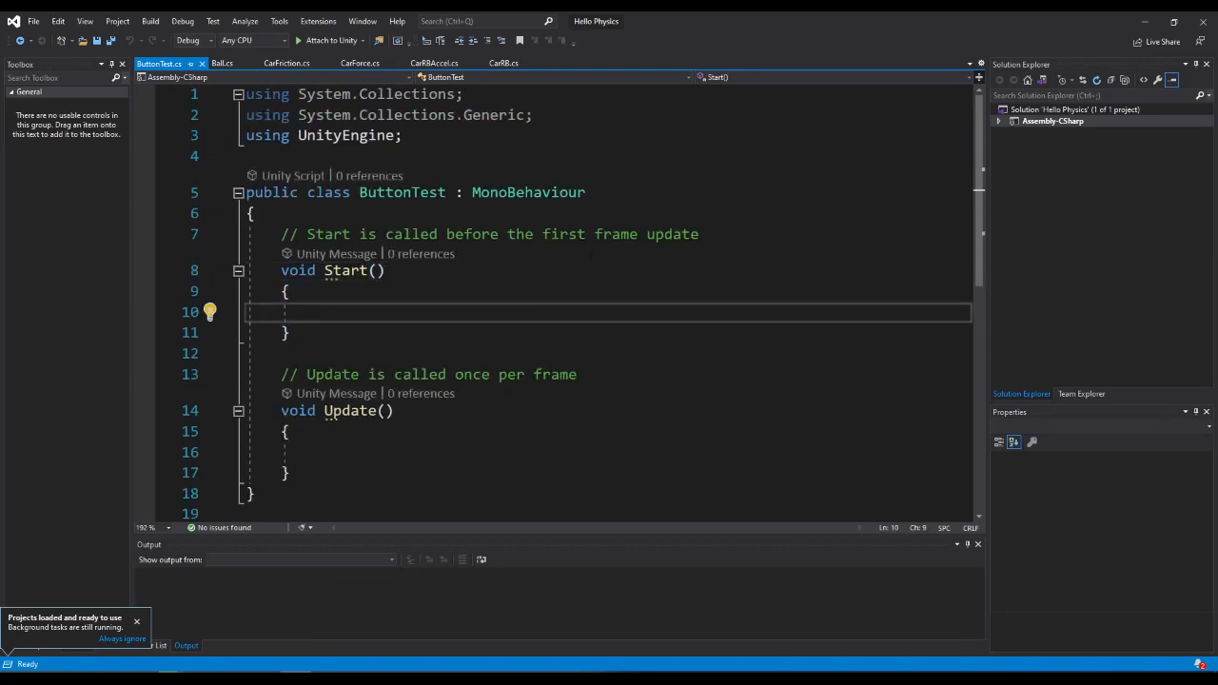
left_click_drag(291, 473, 255, 213)
key("BackSpace")
key("Return")
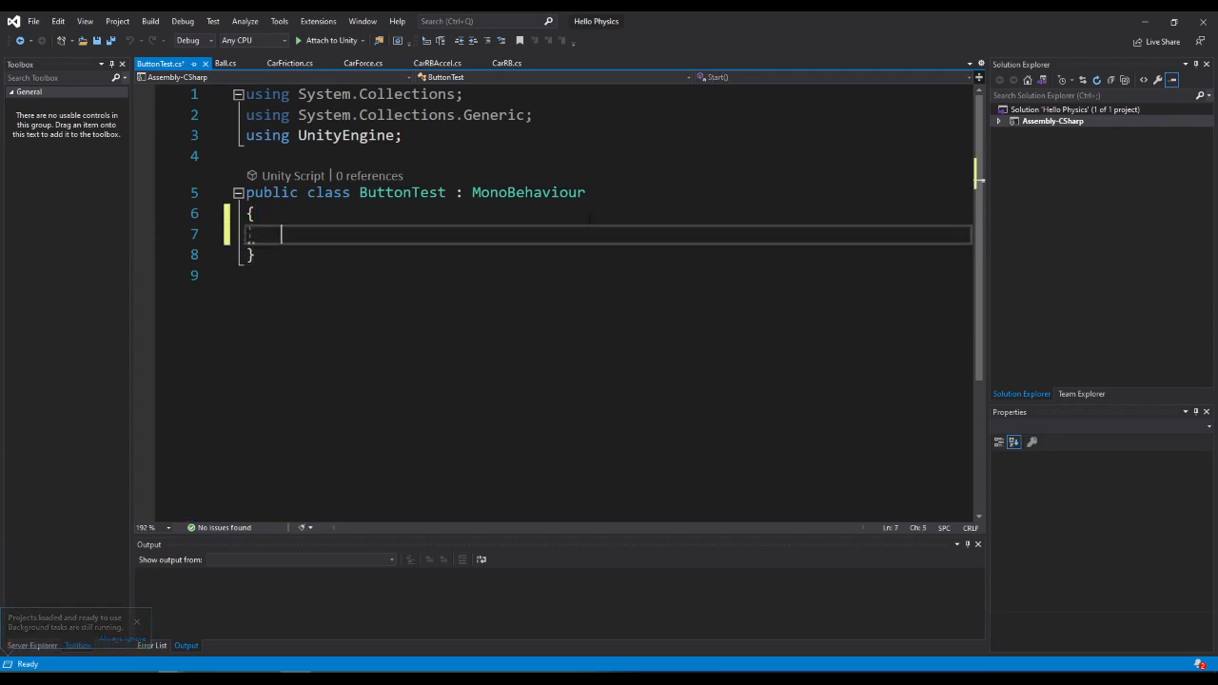
Step: Add the line "using UnityEngine.SceneManagement;" below the UnityEngine import
left_click(473, 134)
key("Return")
type("usin")
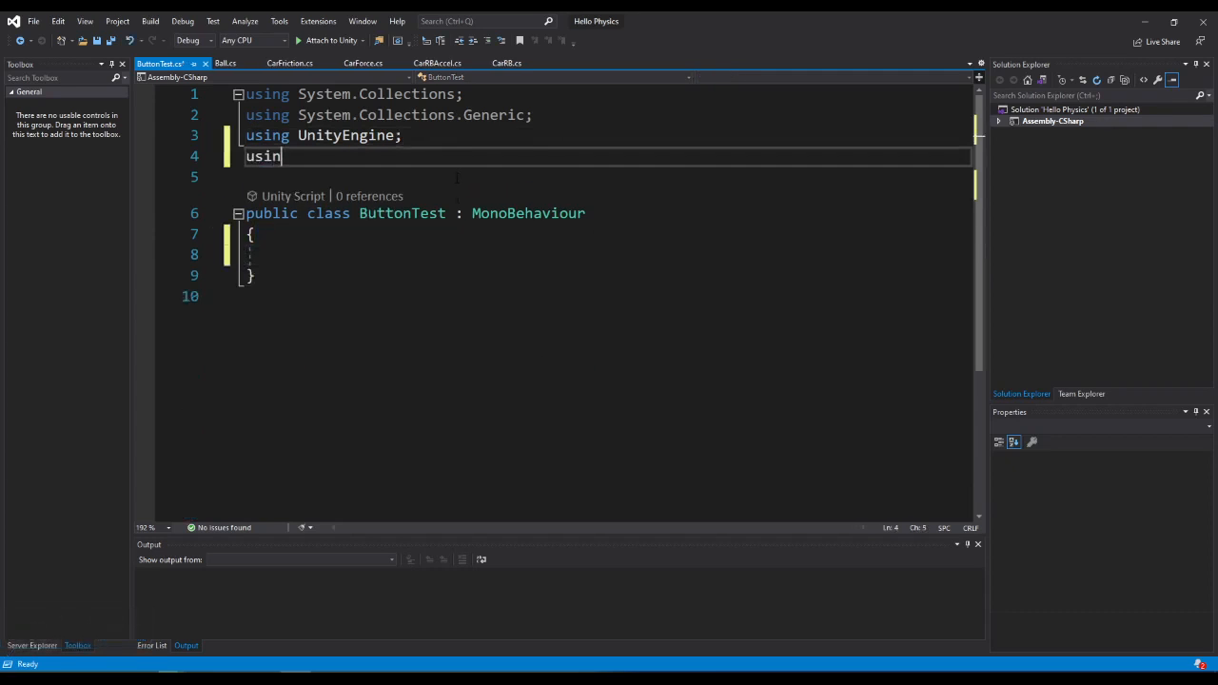
type("g unity")
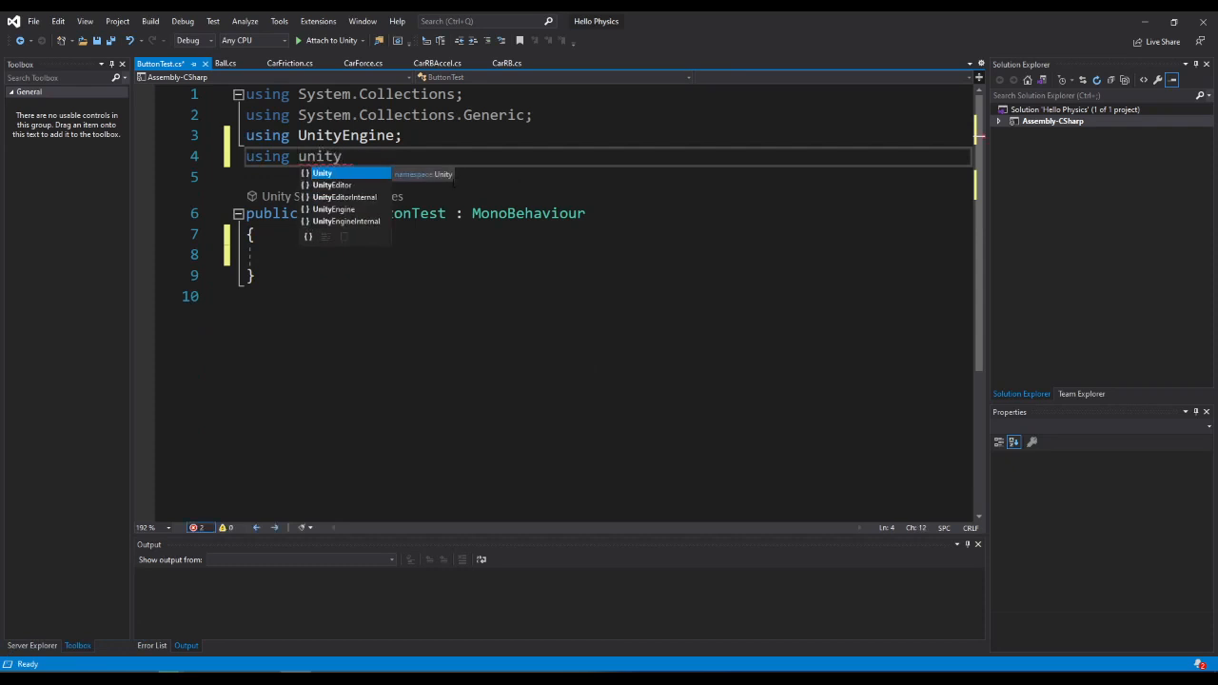
key("Tab")
type(".sce")
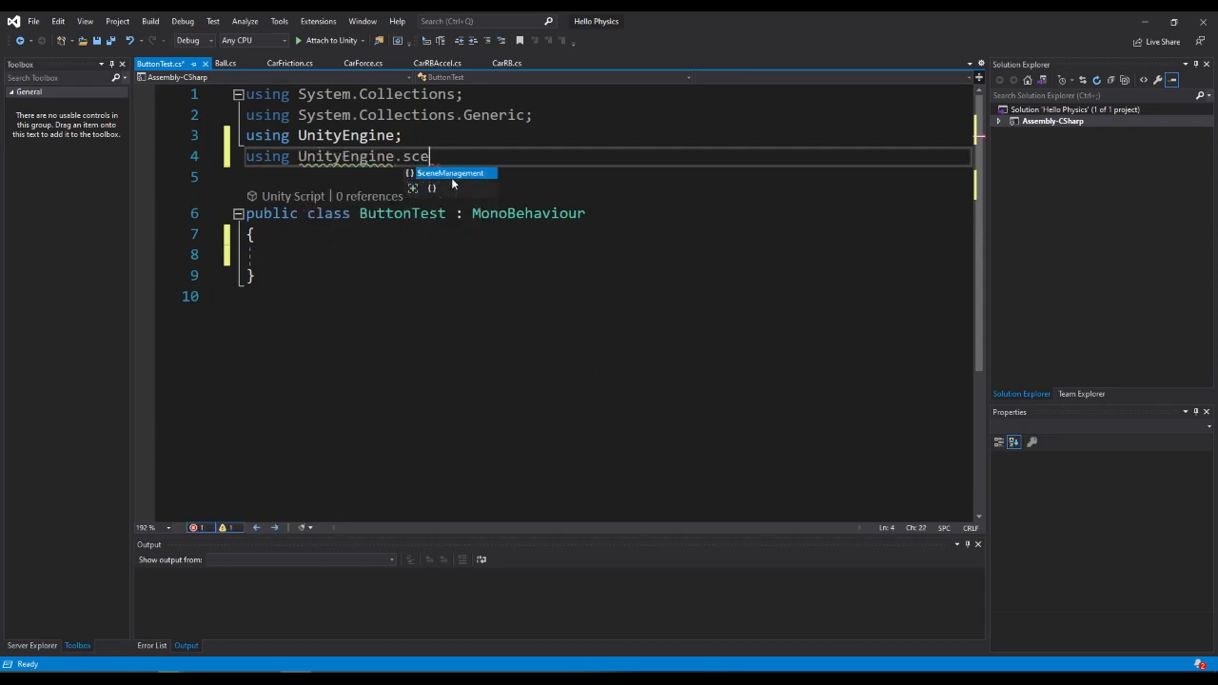
key("Tab")
type(";")
Step: Begin a method declaration "public void Scene" inside the ButtonTest class body
key("Down")
key("Down")
key("Down")
key("Down")
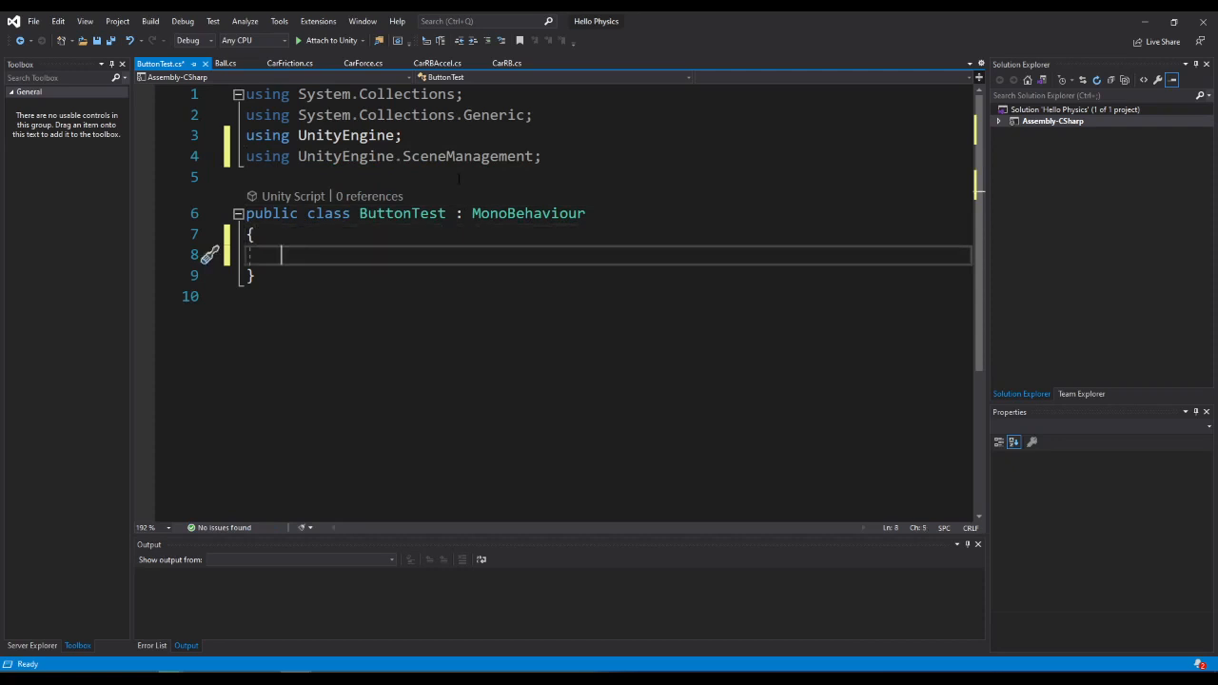
type("public void ")
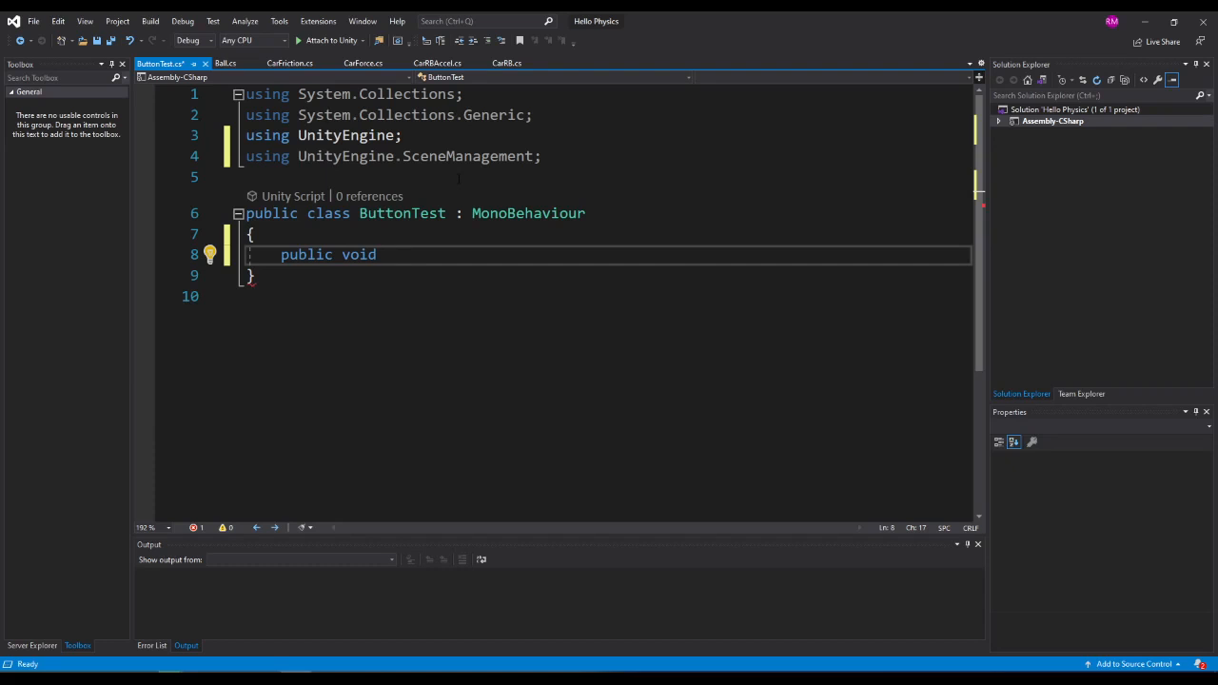
type("Tra")
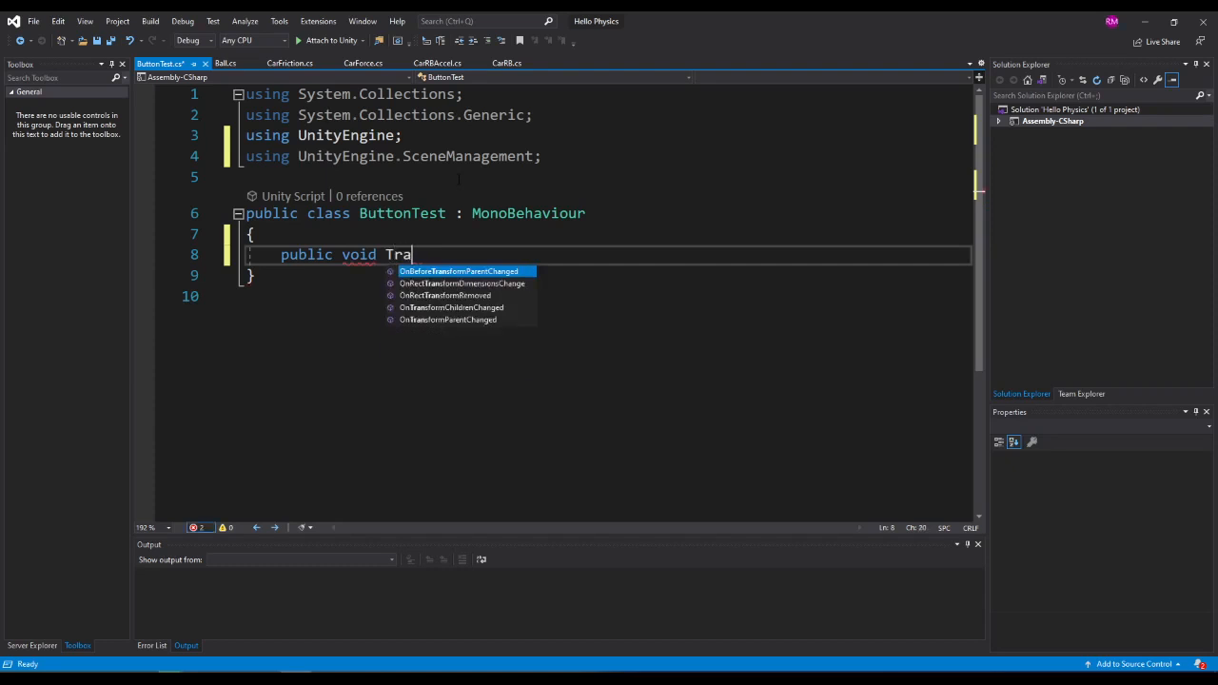
key("BackSpace")
key("BackSpace")
key("BackSpace")
type("Scene")
Step: Switch to the PowerPoint slide show and check the slides on LoadScene usage
key("alt+Tab")
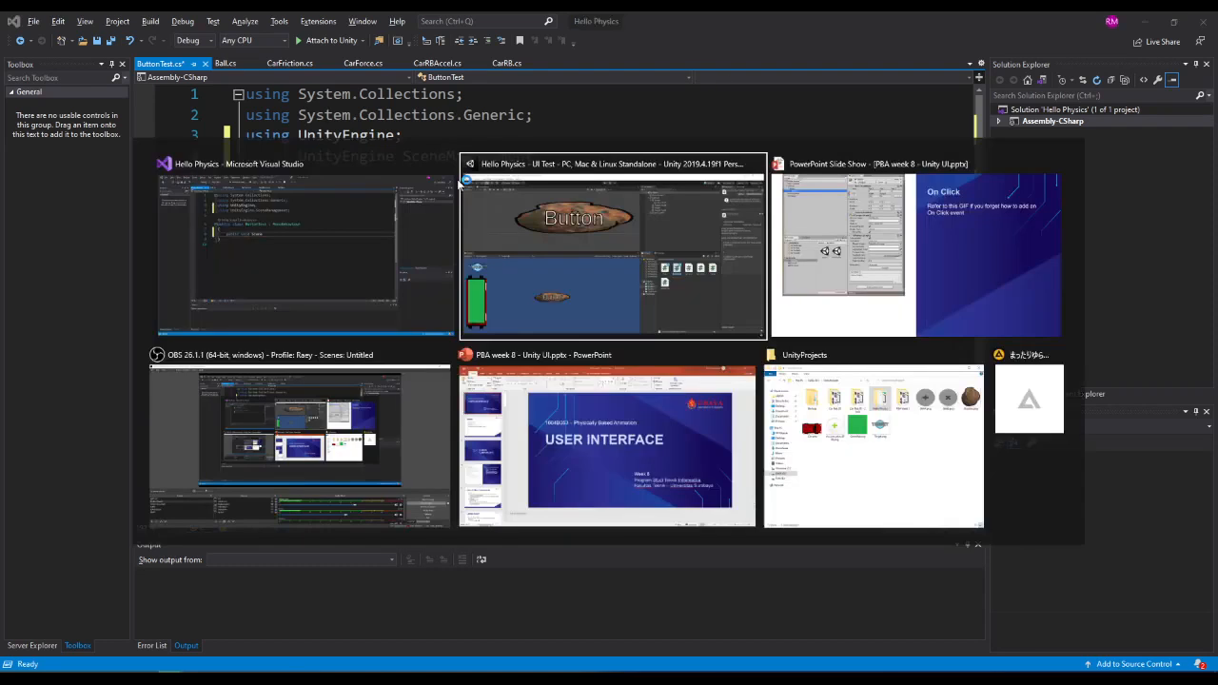
key("alt+Tab")
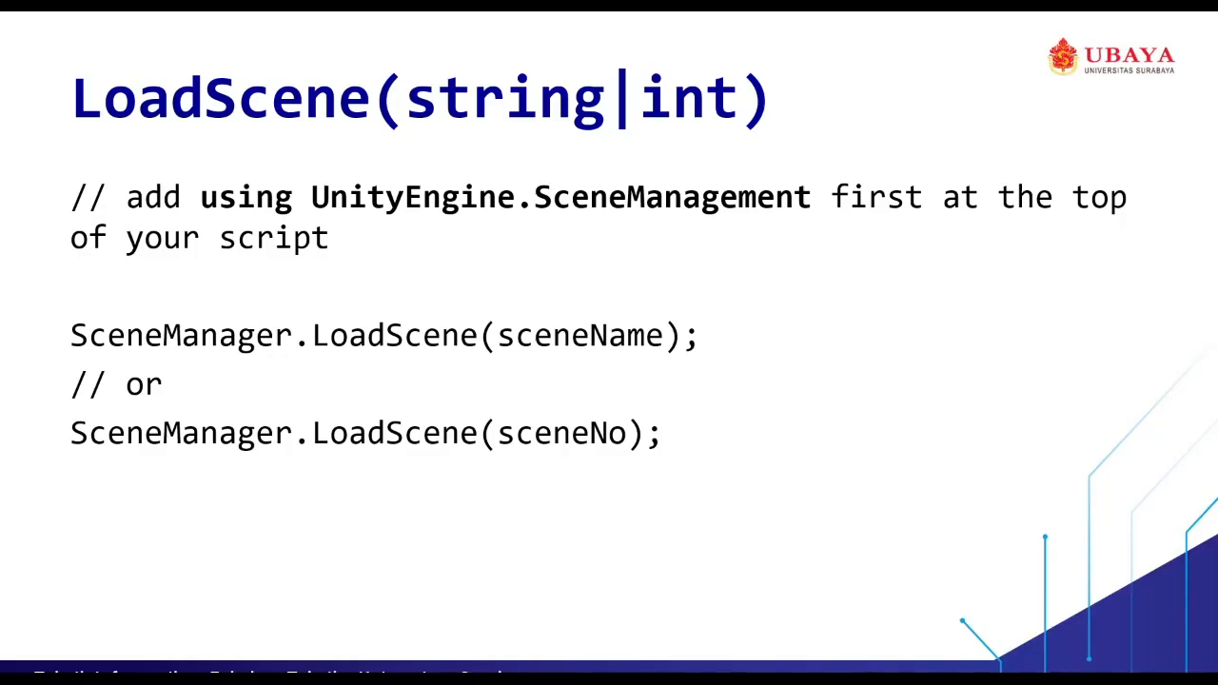
key("Left")
key("Right")
key("Left")
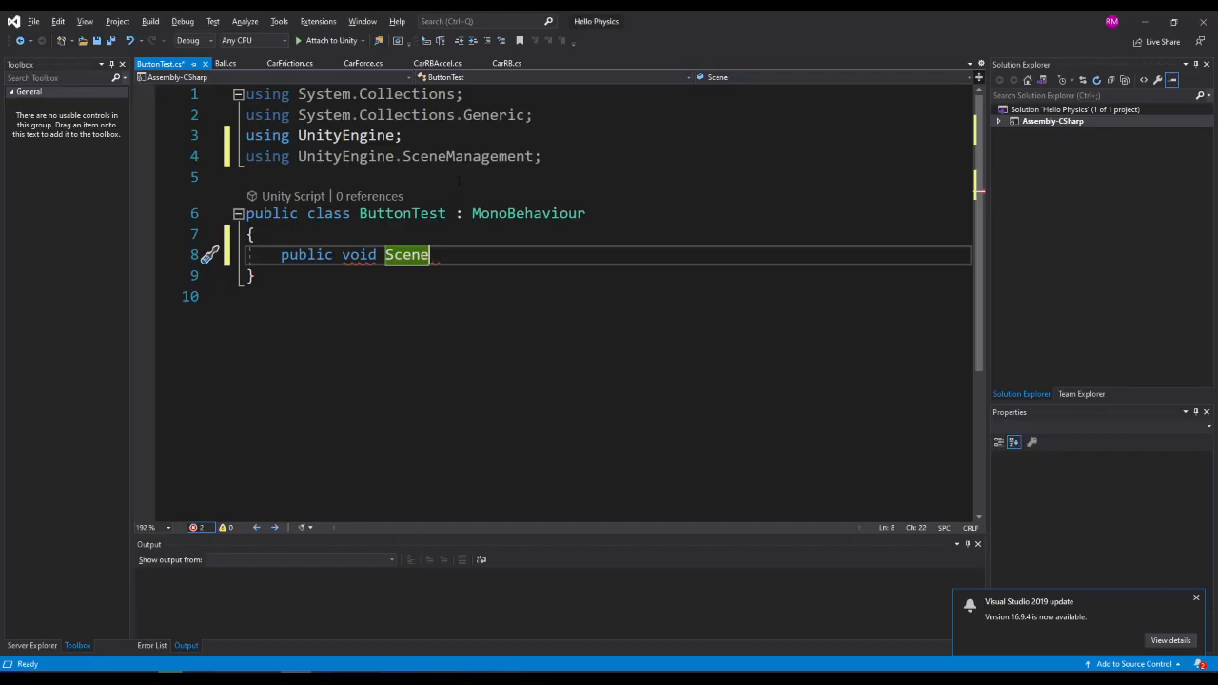
Step: Back in the ButtonTest script, change the method name to LoadScene, add empty parentheses and create a braced body
type("LoadS")
key("BackSpace")
key("BackSpace")
key("BackSpace")
key("BackSpace")
key("BackSpace")
key("BackSpace")
key("BackSpace")
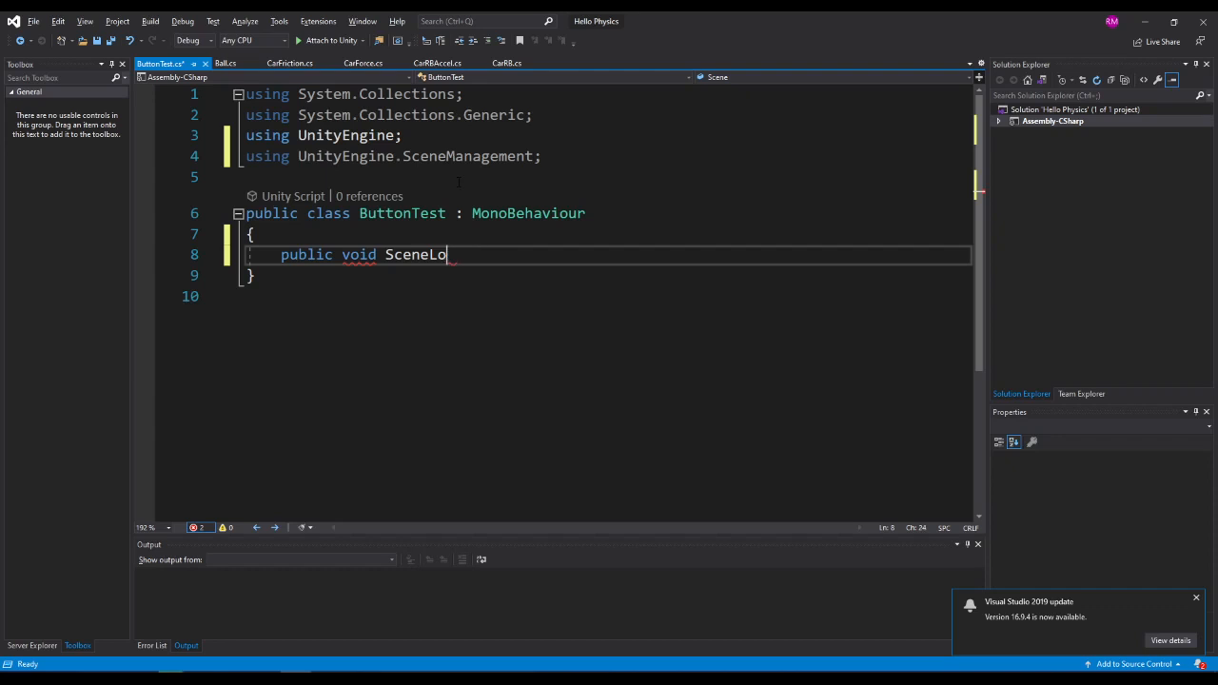
key("BackSpace")
key("BackSpace")
key("BackSpace")
type("LoadS")
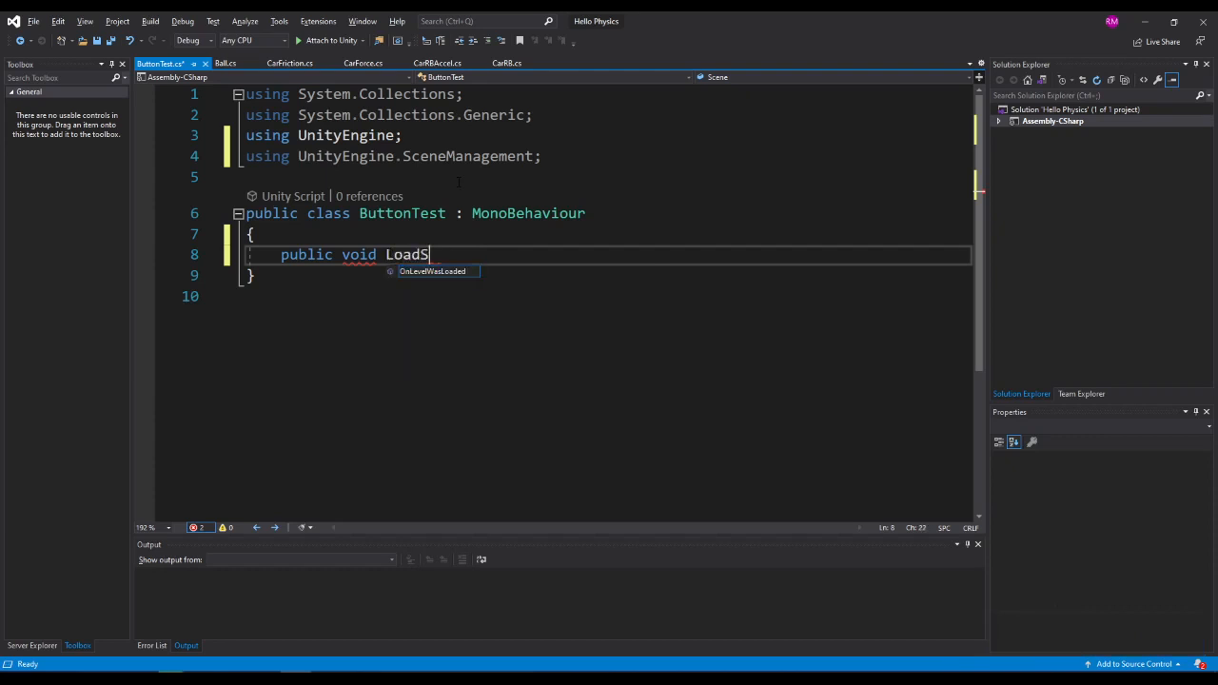
type("cene(")
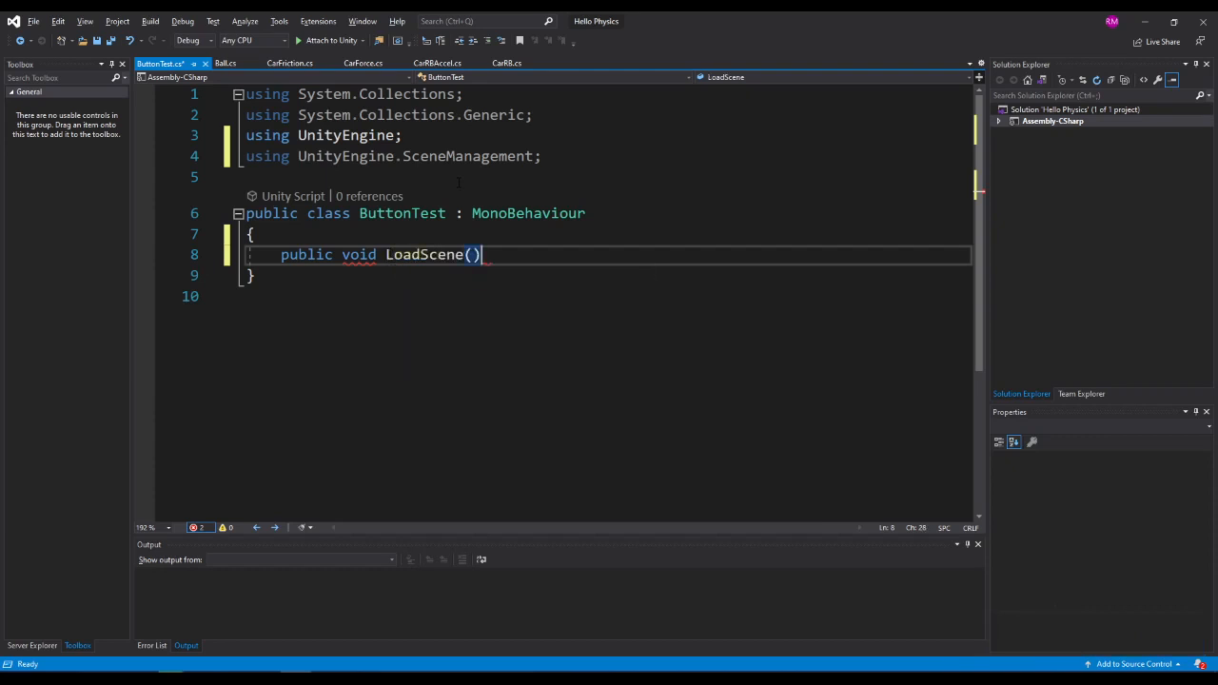
key("Return")
type("{")
key("Return")
Step: Place the text cursor between the parentheses of the LoadScene declaration
key("Up")
key("Up")
key("Right")
key("Right")
key("Right")
key("Right")
key("Right")
key("Right")
key("Right")
key("Right")
key("Right")
key("Right")
key("Right")
key("Right")
key("Right")
key("Right")
key("Right")
key("Right")
key("Right")
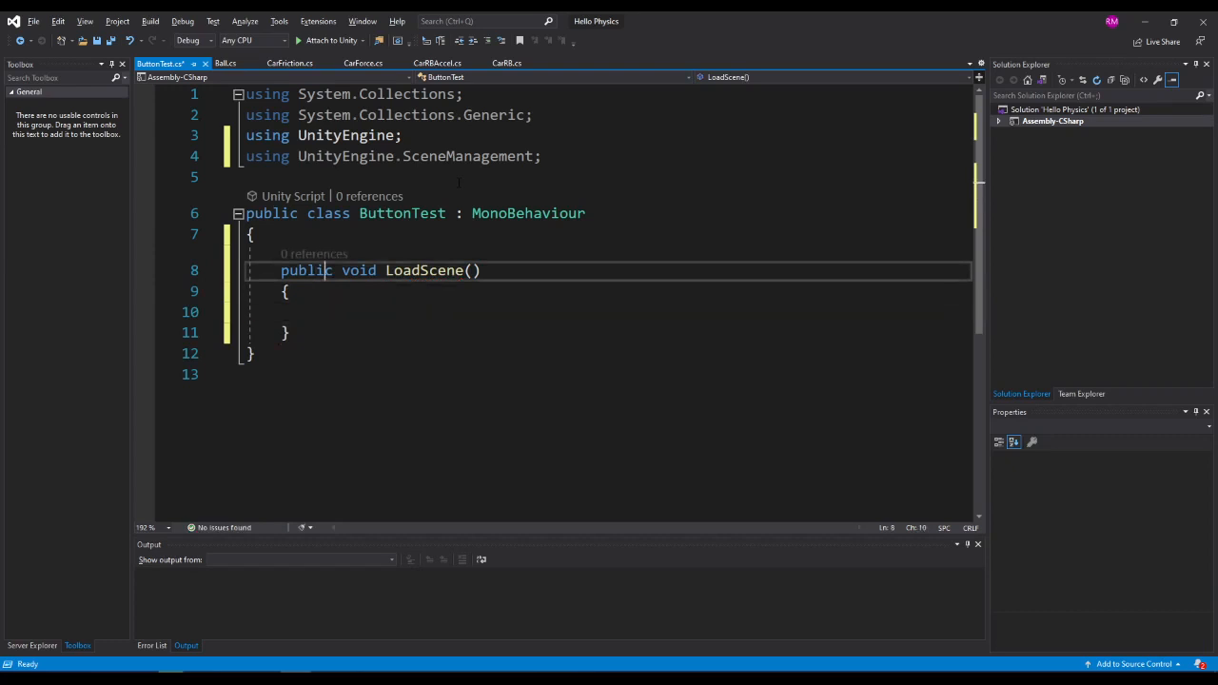
key("Right")
key("Left")
Step: Switch to Unity to look over the scenes in the Assets Scenes folder, and return to the ButtonTest script
key("alt+Tab")
key("Tab")
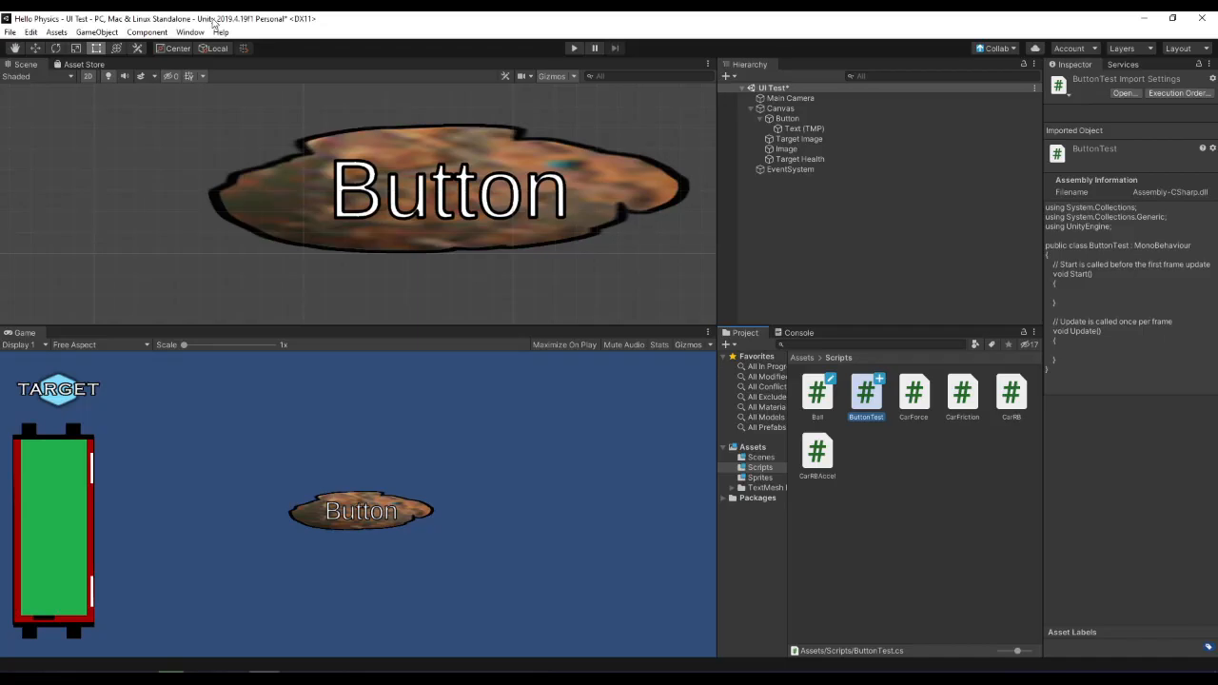
left_click(751, 458)
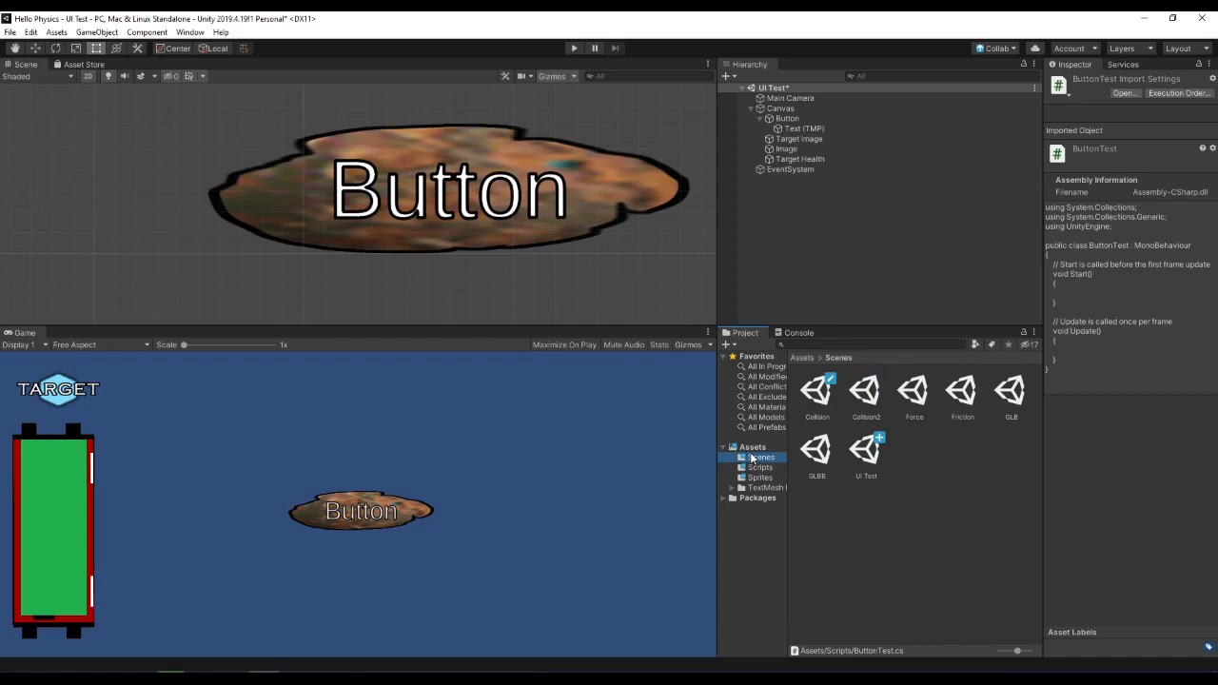
key("alt+Tab")
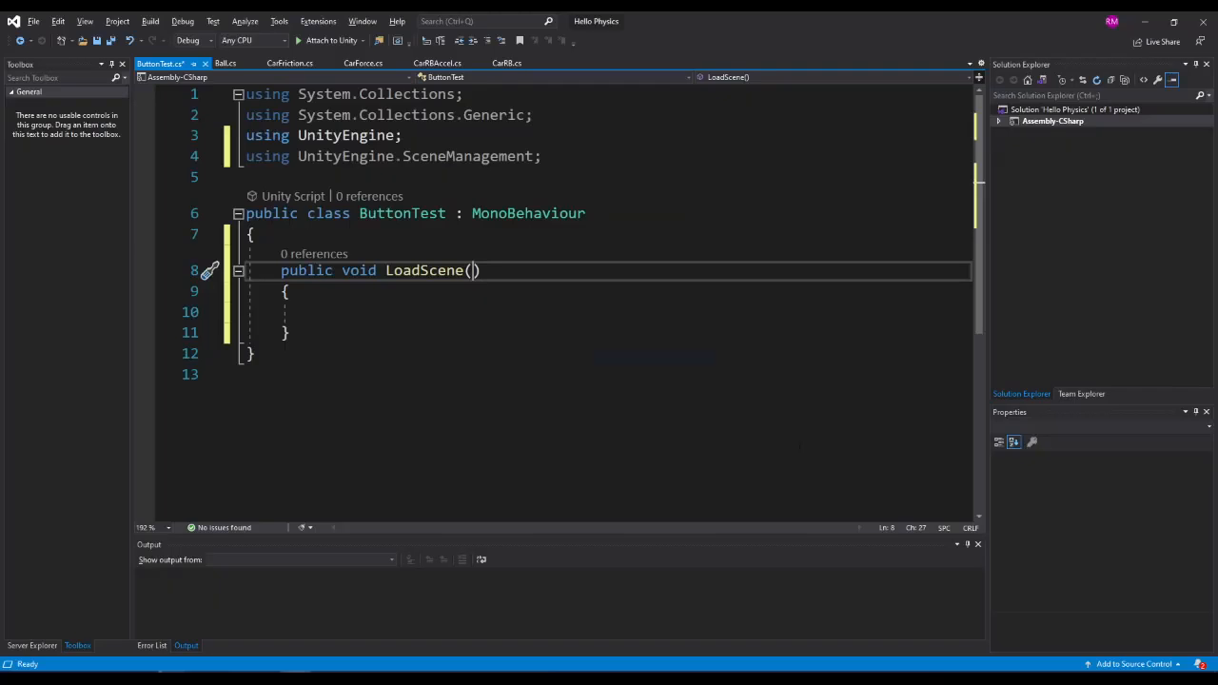
Step: Give the LoadScene method a string parameter named sceneName and move the text cursor into its empty body
type("string s")
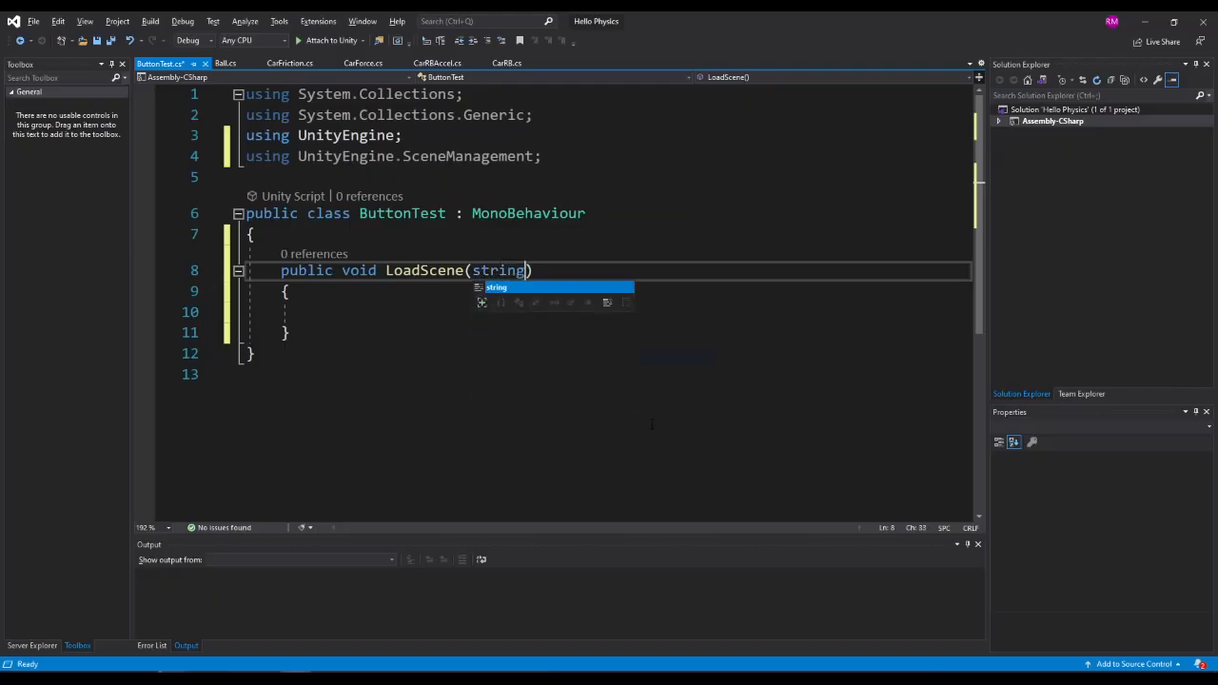
type("ceneName")
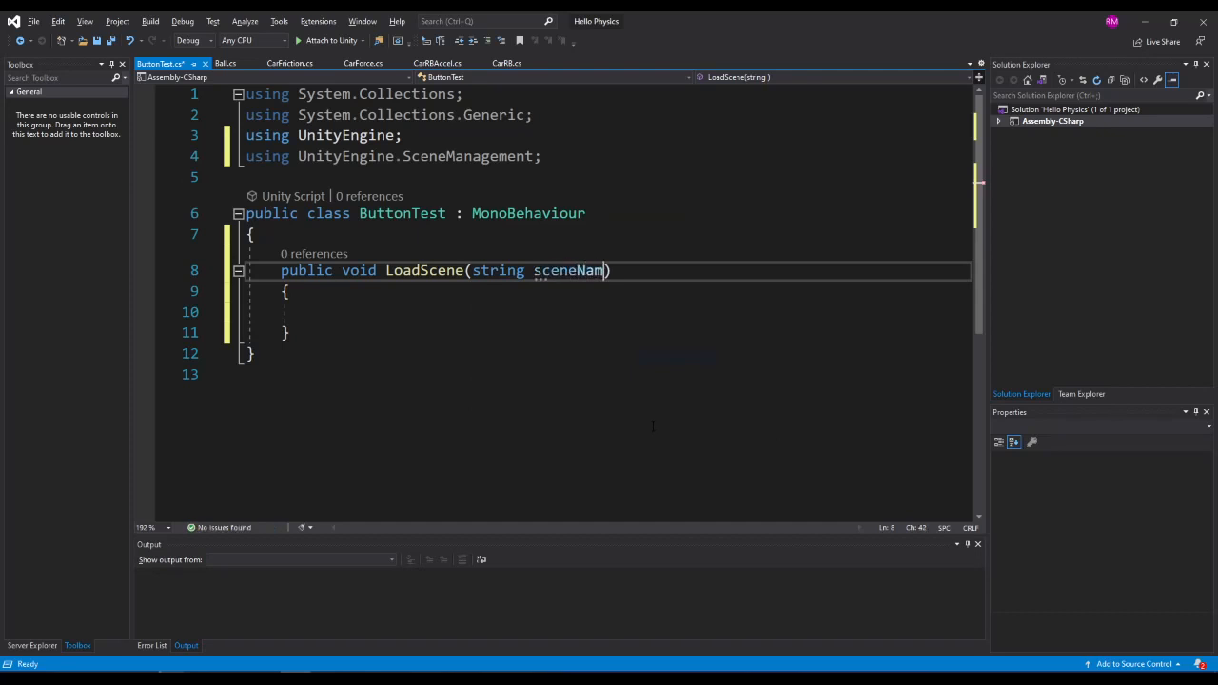
key("Down")
key("Down")
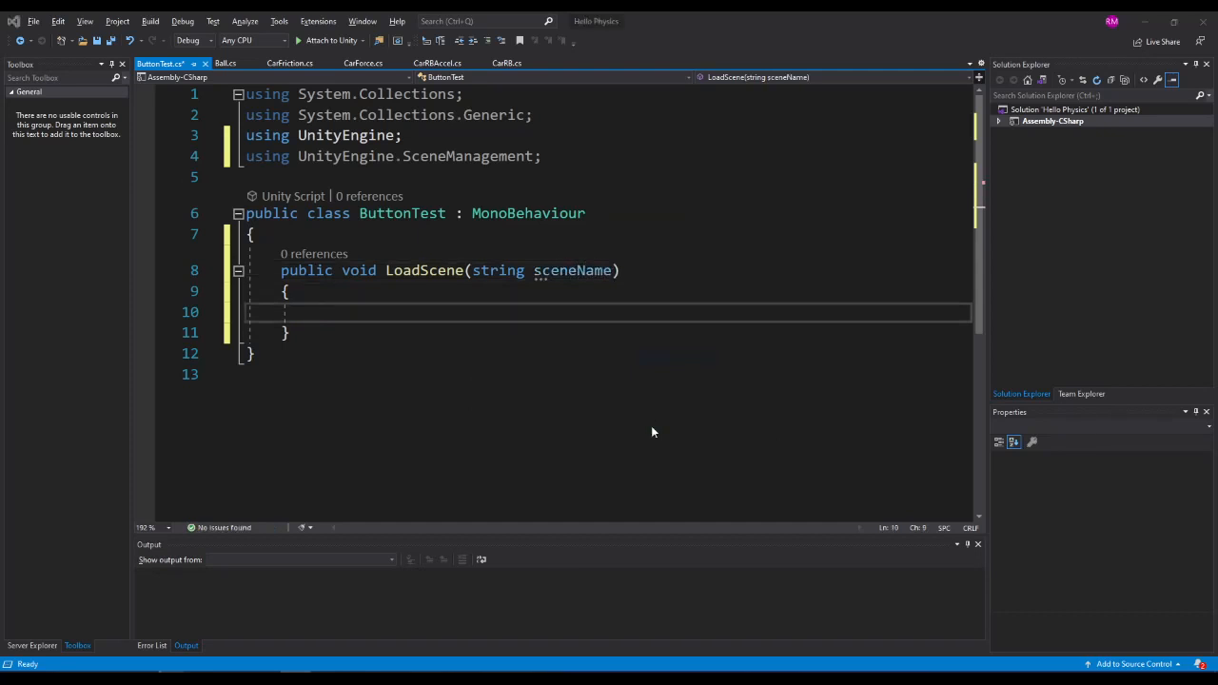
key("alt+Tab")
key("alt+Tab")
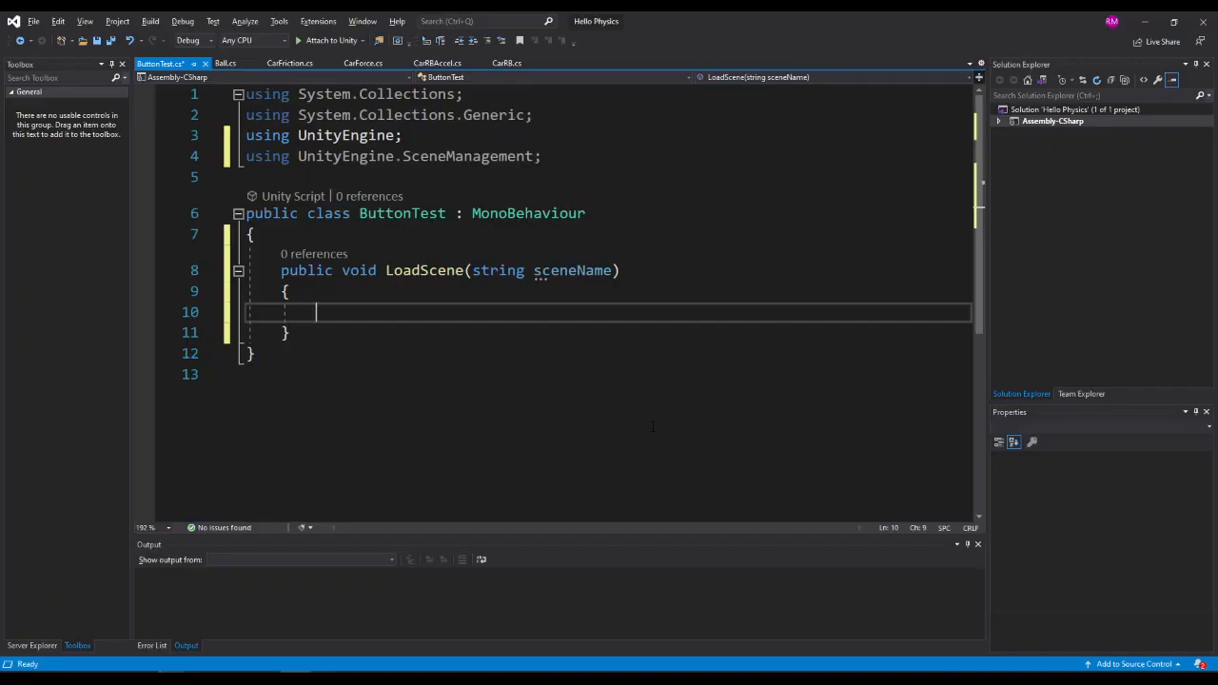
Step: Begin the statement in the method body with a reference to SceneManager.LoadScene
type("scebe")
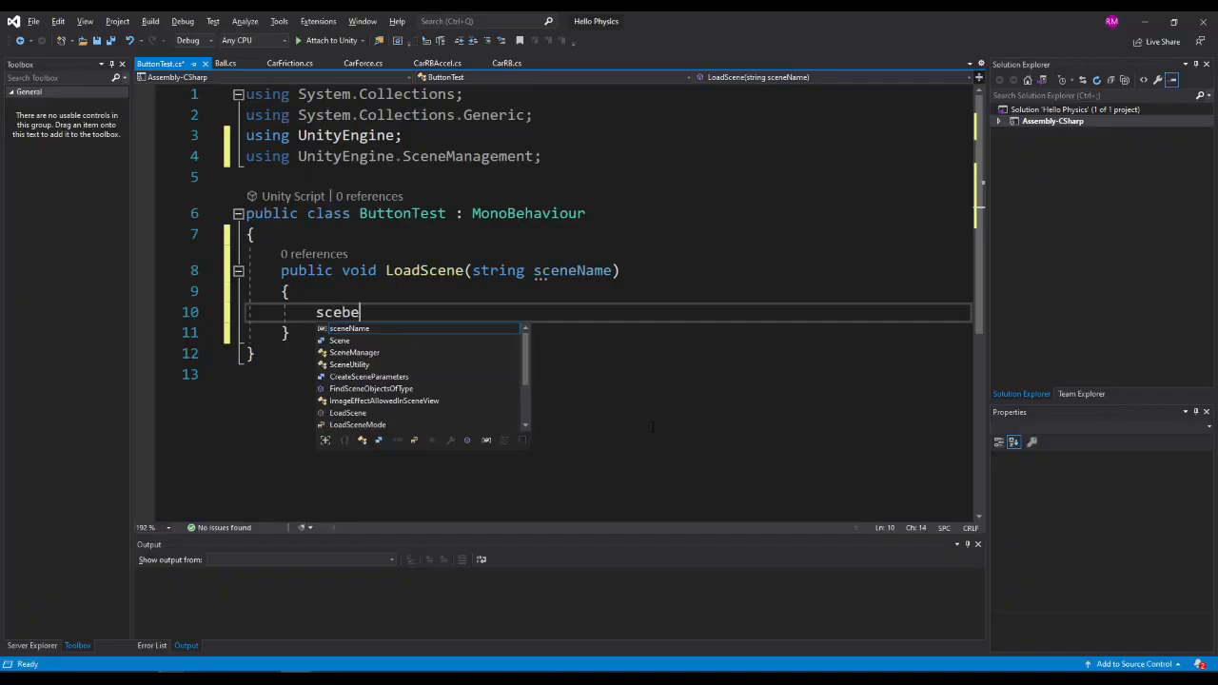
key("BackSpace")
key("BackSpace")
type("ne")
key("Tab")
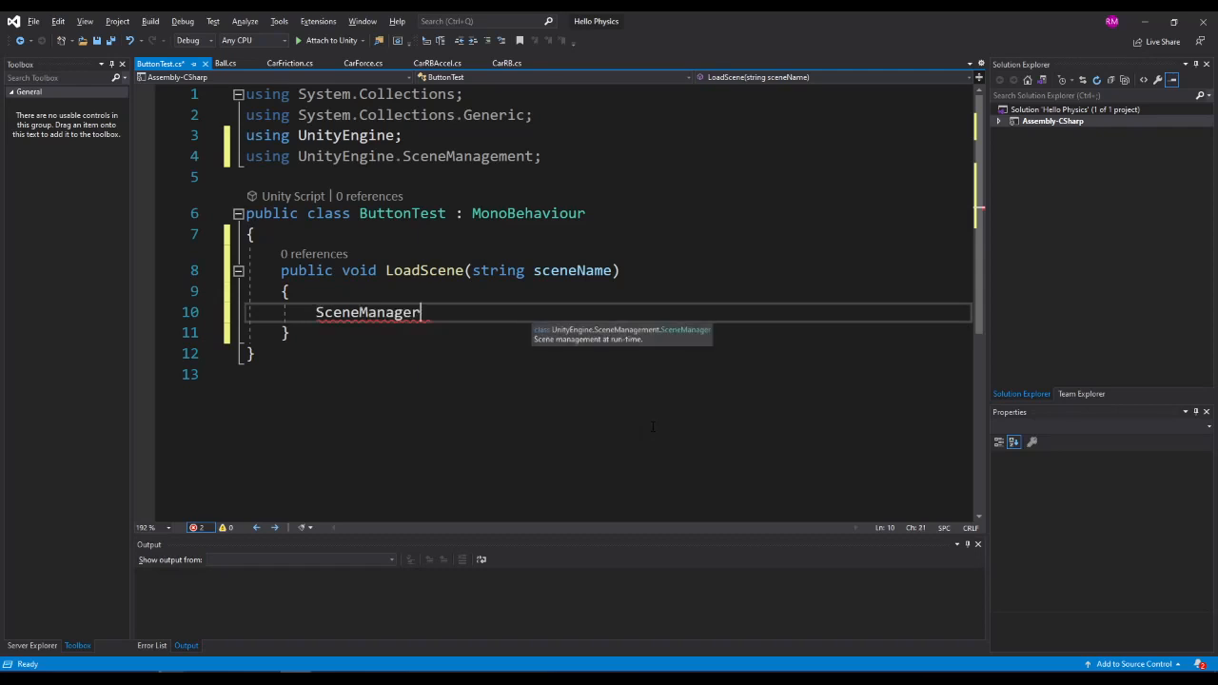
type(".loa")
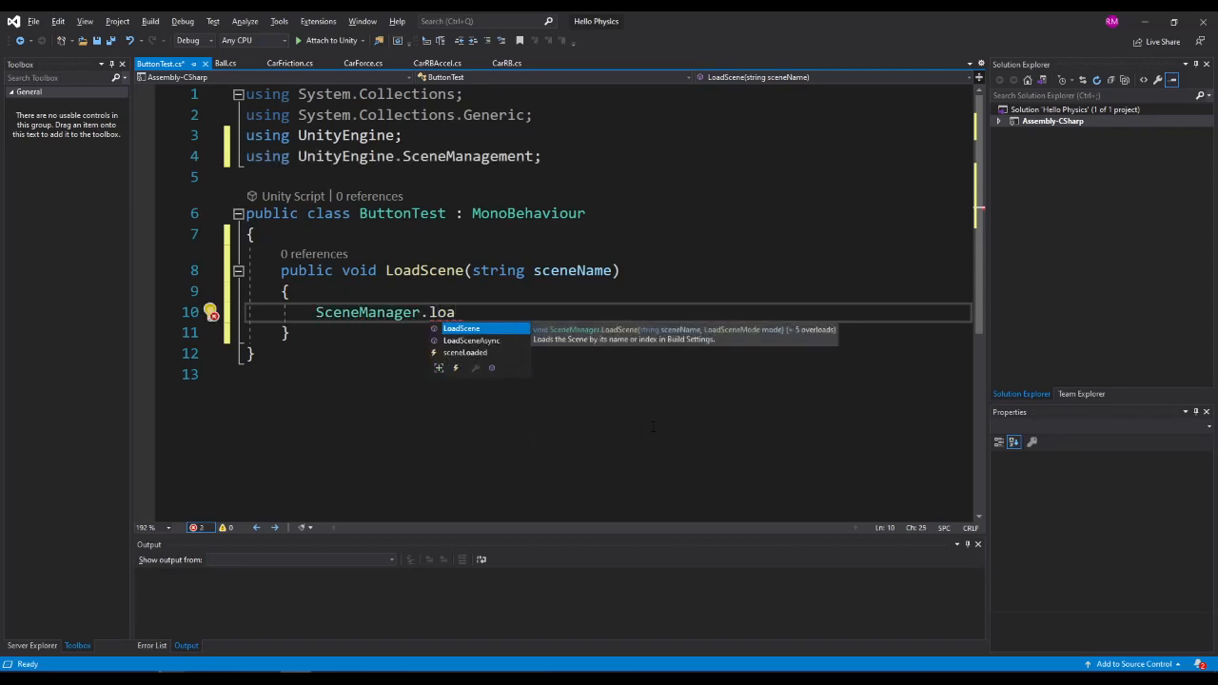
key("Tab")
Step: Complete the call as SceneManager.LoadScene(sceneName); and save the ButtonTest script
type("();")
key("Left")
key("Left")
type("scene")
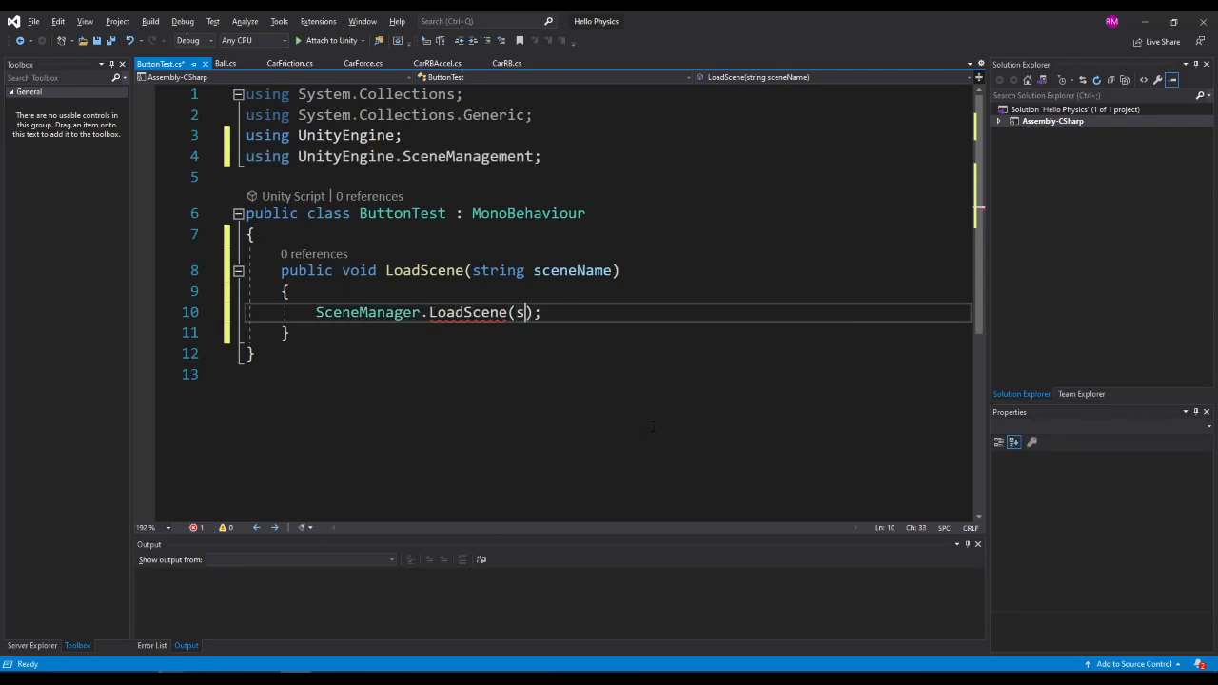
key("Down")
key("Tab")
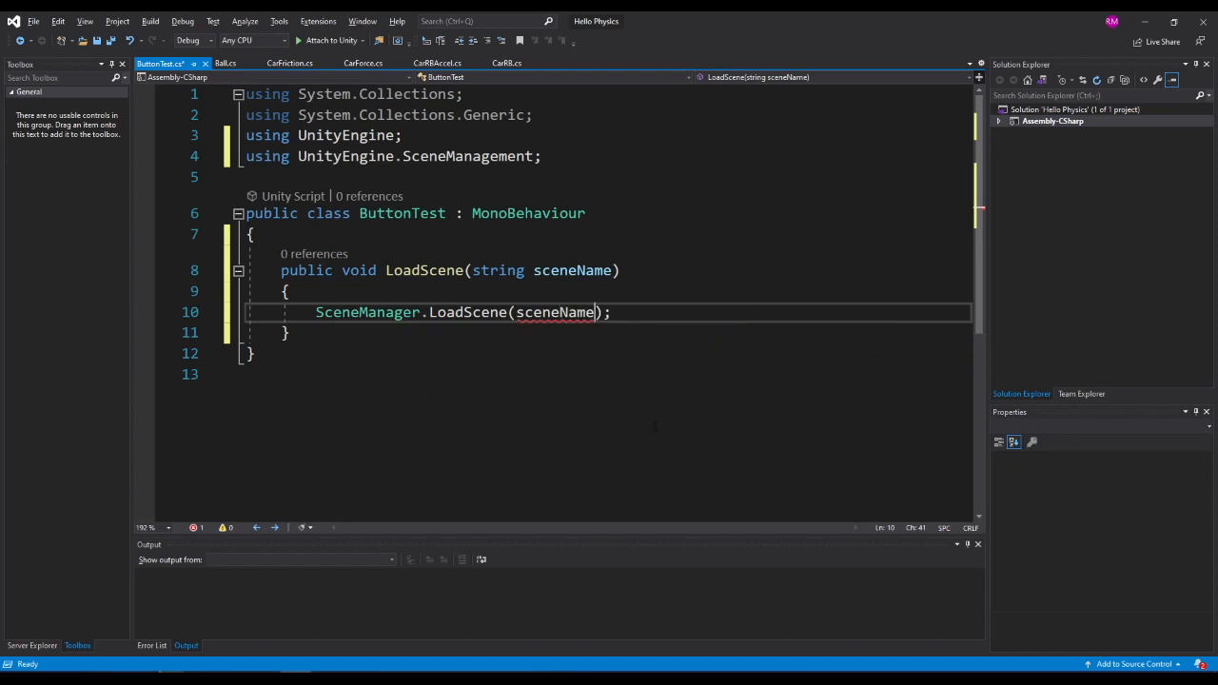
key("End")
key("ctrl+s")
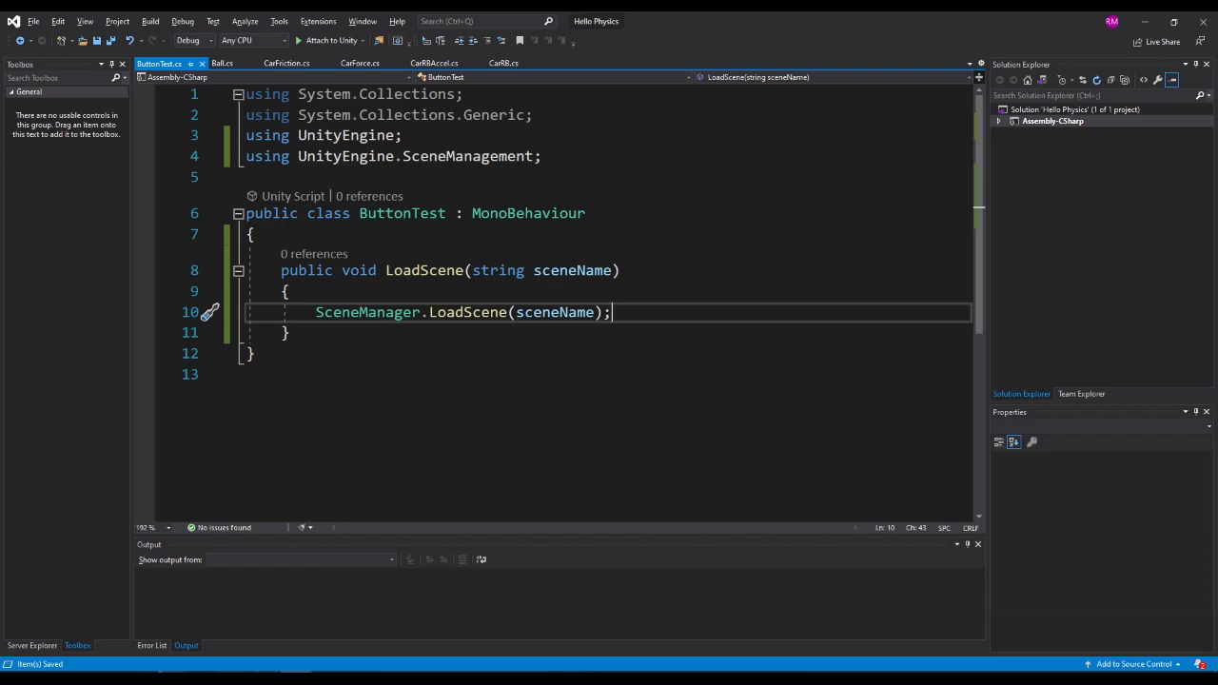
Step: Switch to Unity and add the UI Test and GLB scenes, in that order, to Scenes In Build in the Build Settings
key("alt+Tab")
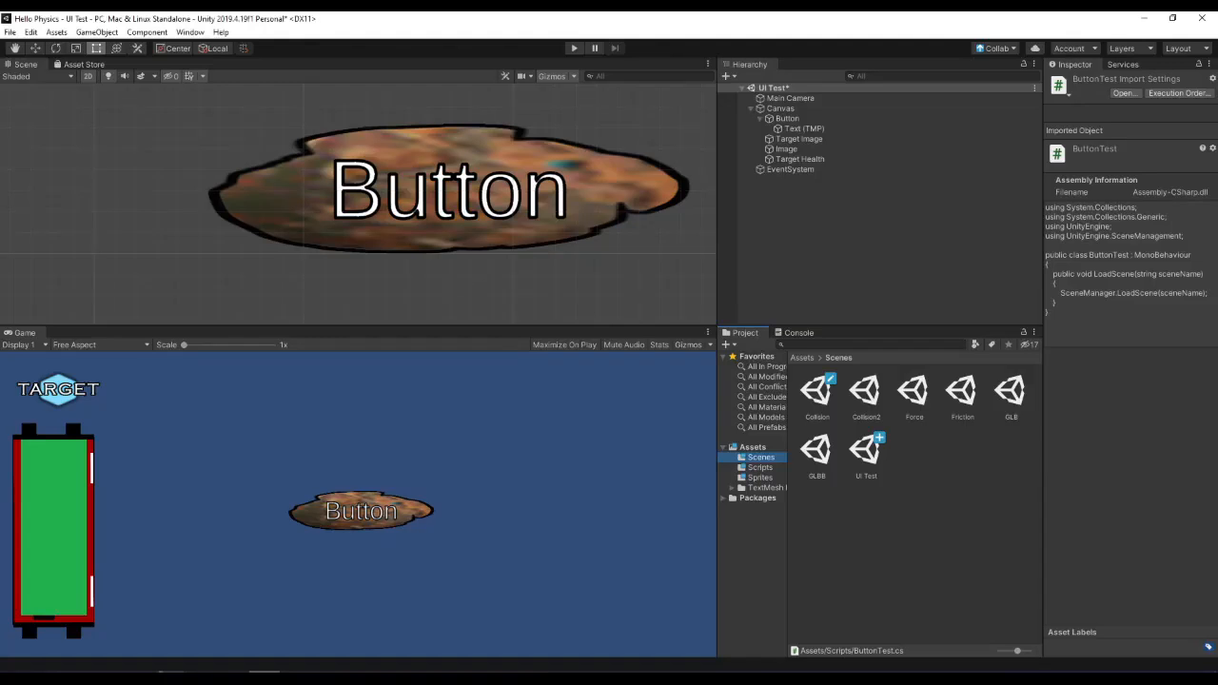
left_click(10, 32)
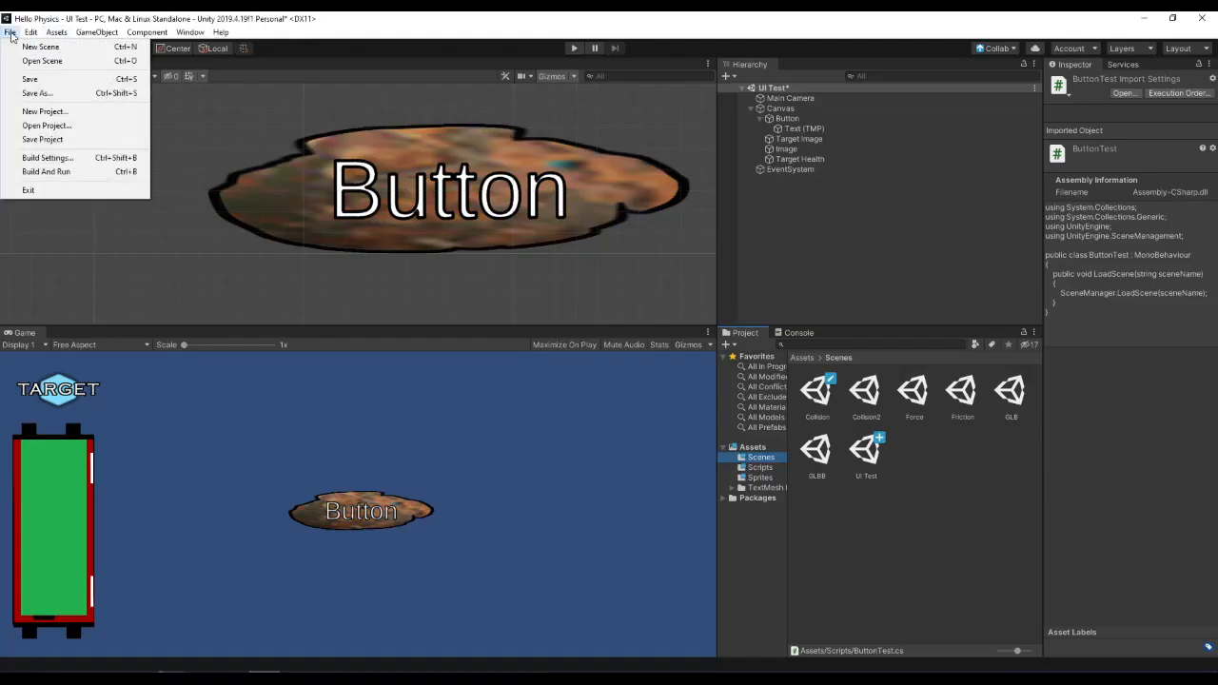
left_click(11, 157)
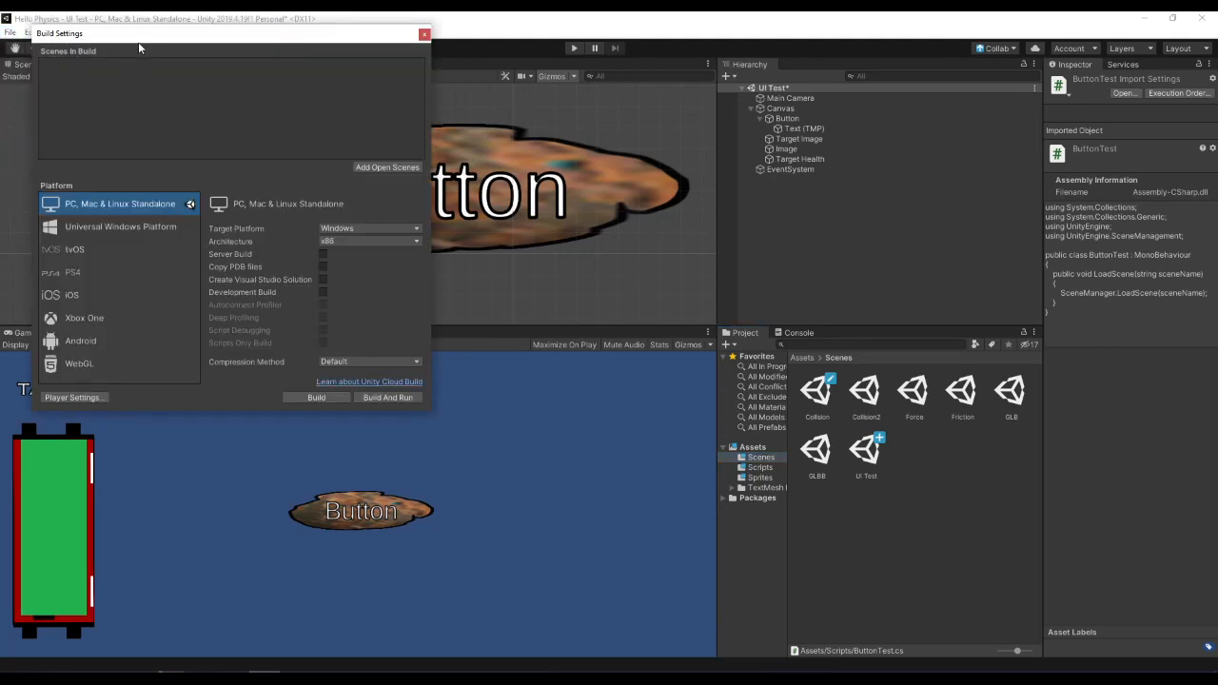
left_click_drag(138, 36, 434, 216)
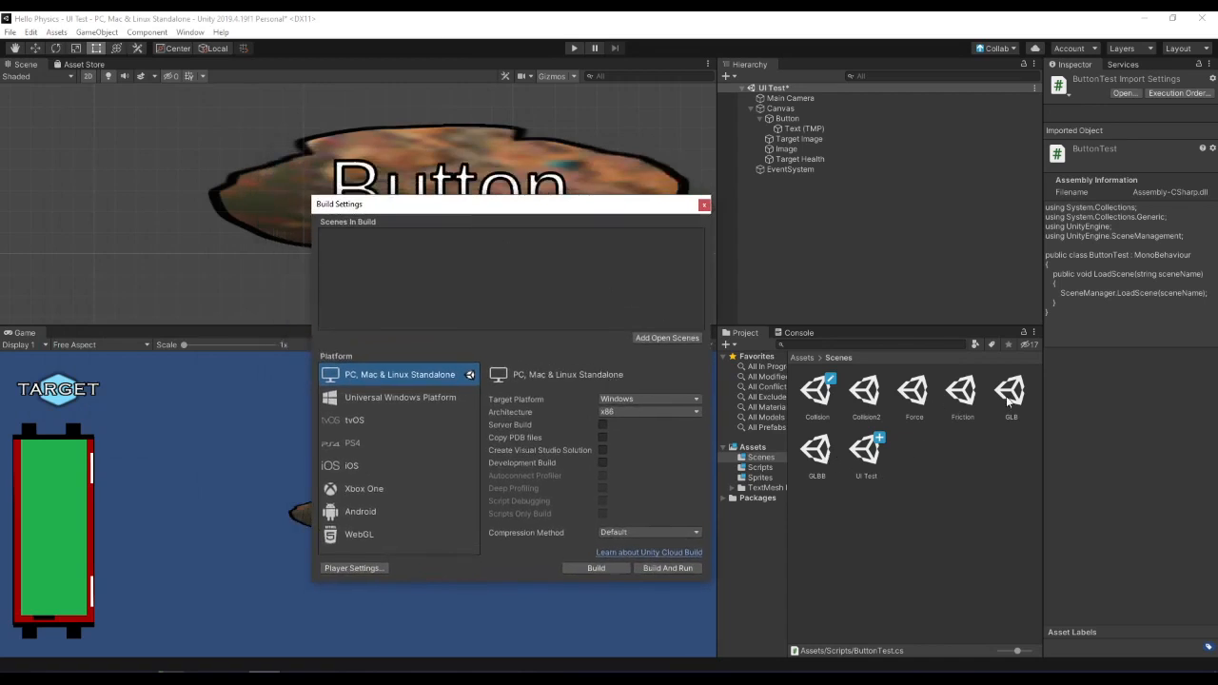
left_click_drag(870, 457, 617, 275)
left_click_drag(1014, 400, 447, 296)
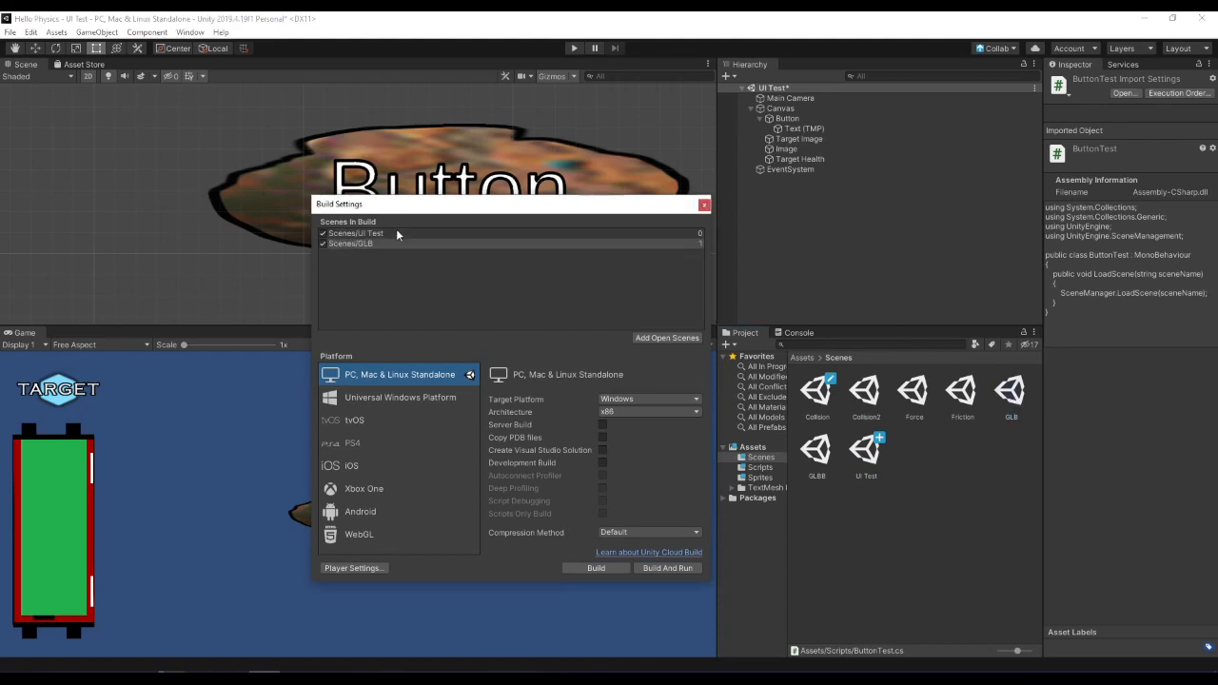
left_click(704, 205)
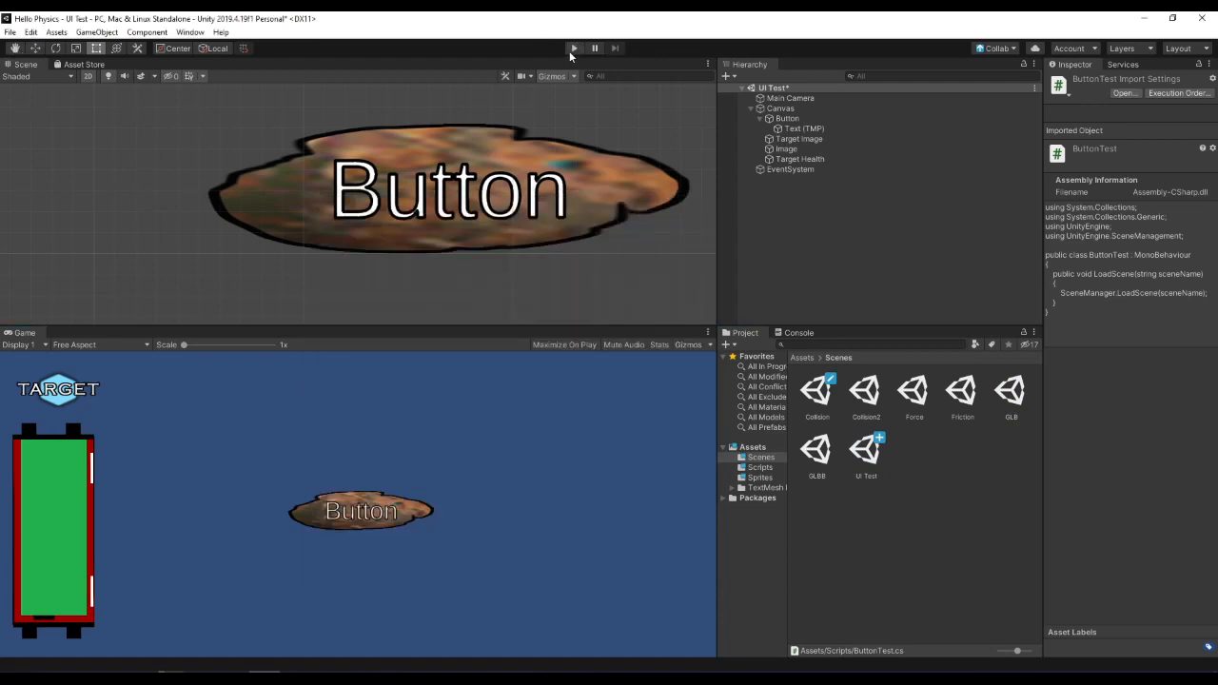
Step: Add an empty On Click entry to the Button object and show the Scripts folder's assets
left_click(8, 33)
left_click(861, 186)
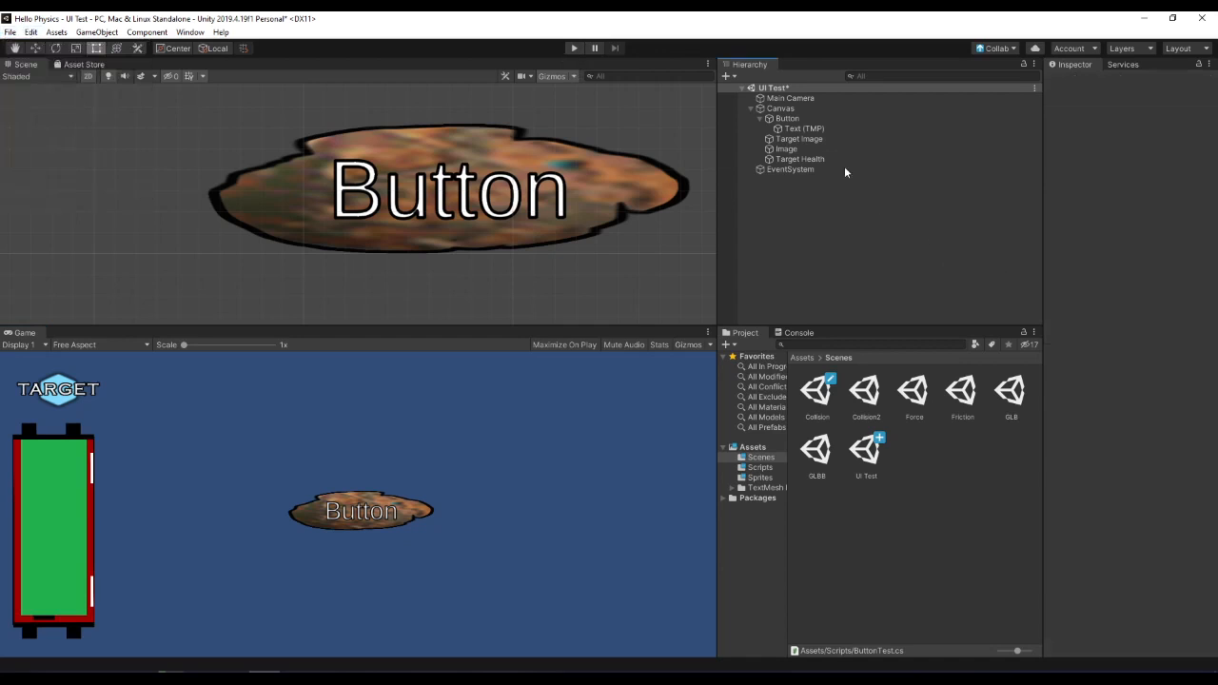
left_click(784, 121)
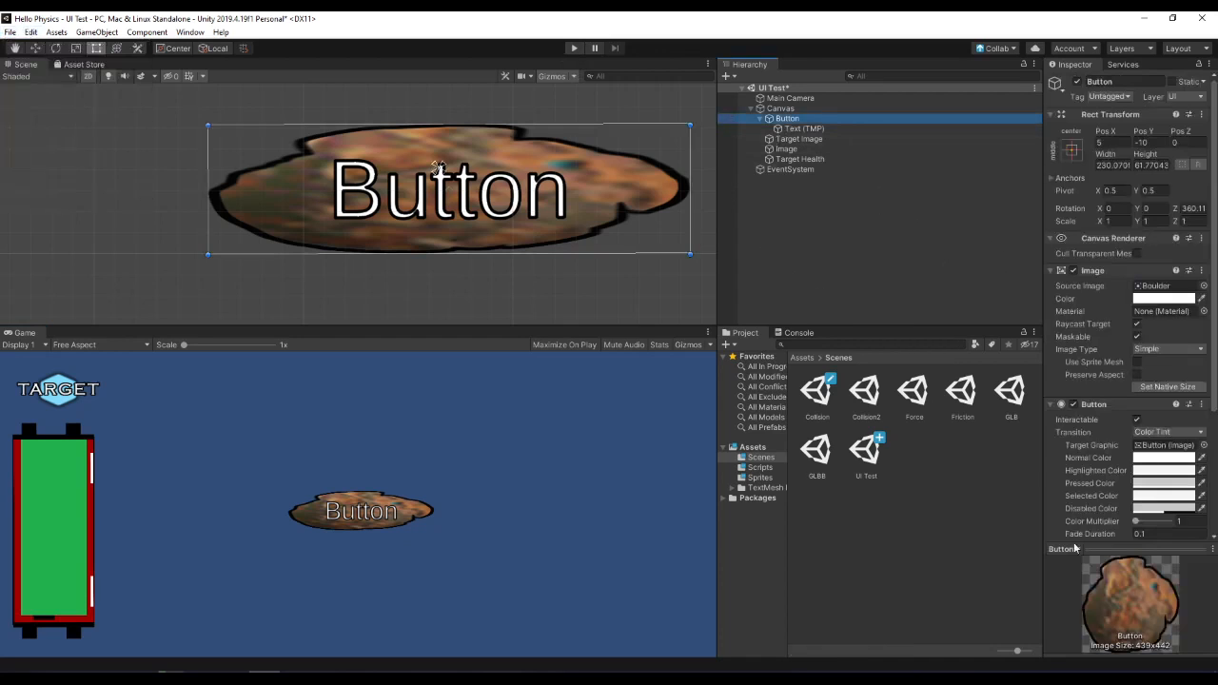
scroll(1140, 445, "down", 5)
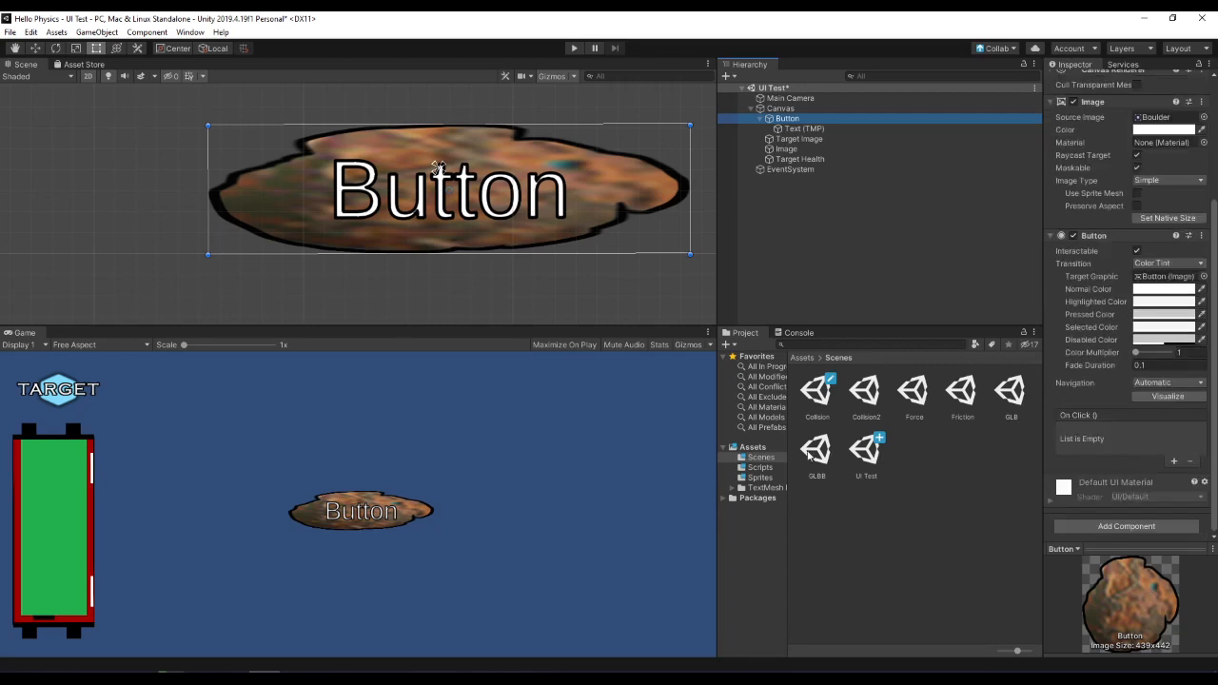
left_click(760, 467)
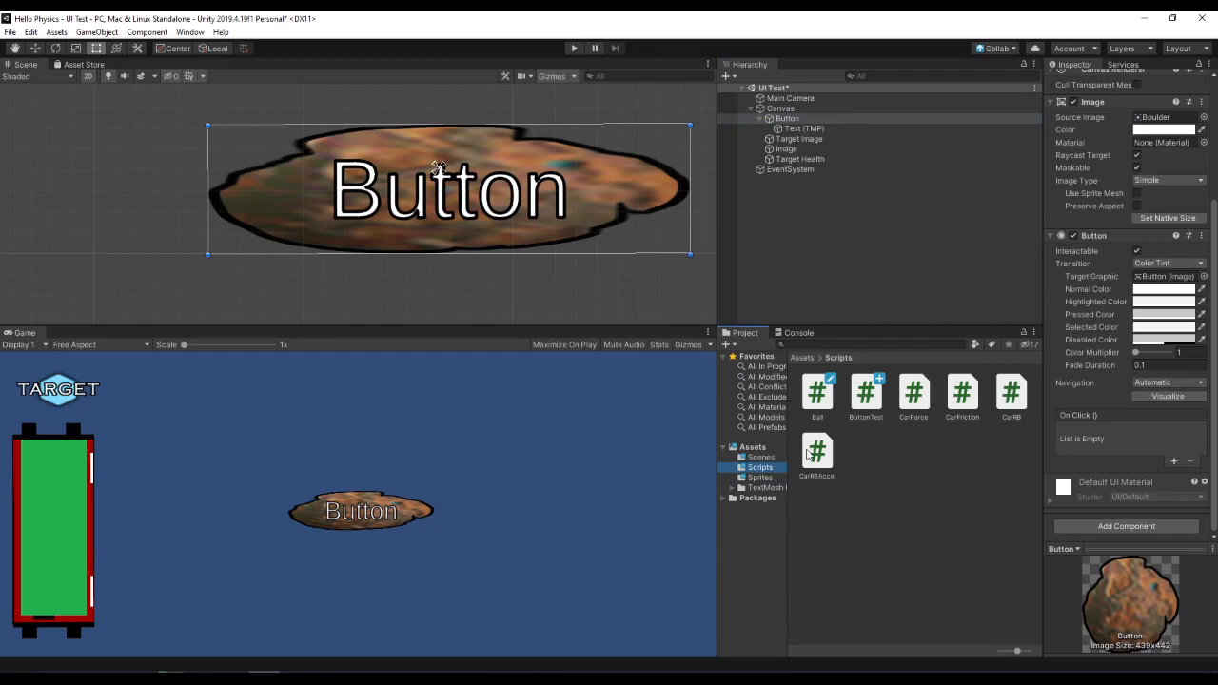
mouse_move(861, 400)
left_mouse_down()
mouse_move(1093, 482)
mouse_move(861, 399)
mouse_move(873, 405)
left_mouse_up()
left_click(1173, 461)
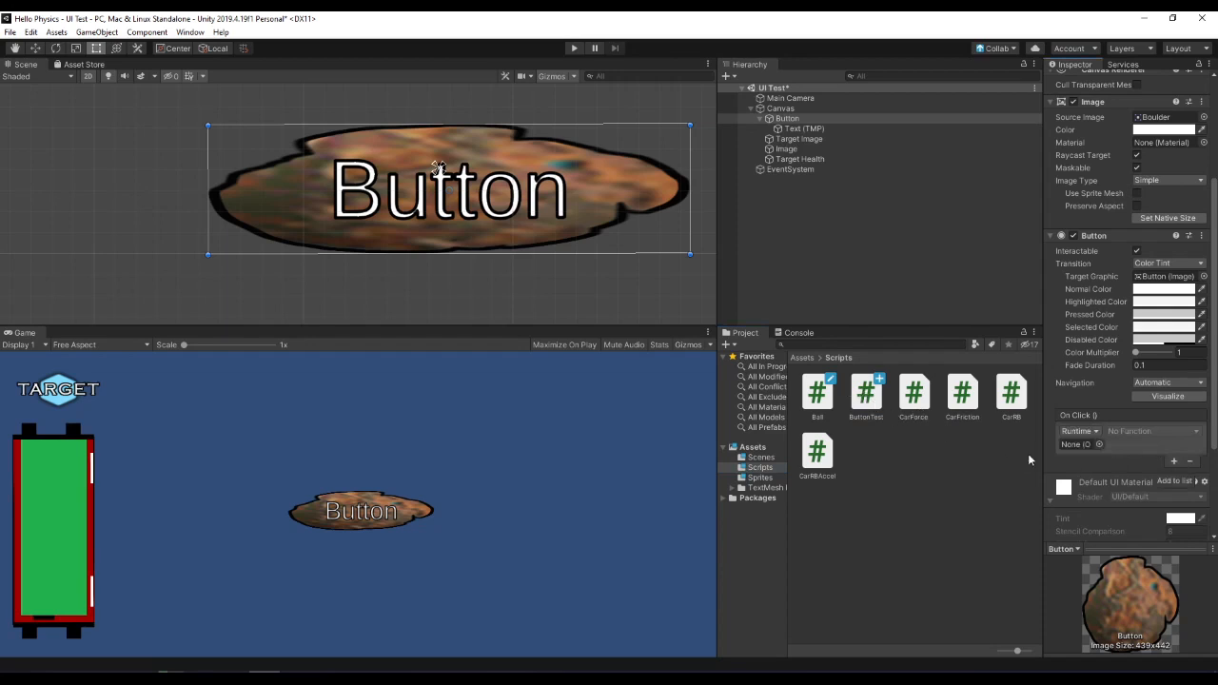
Step: Try to use the ButtonTest script asset as the On Click entry's object and look through its available functions
left_click_drag(874, 398, 1080, 445)
left_click(1145, 434)
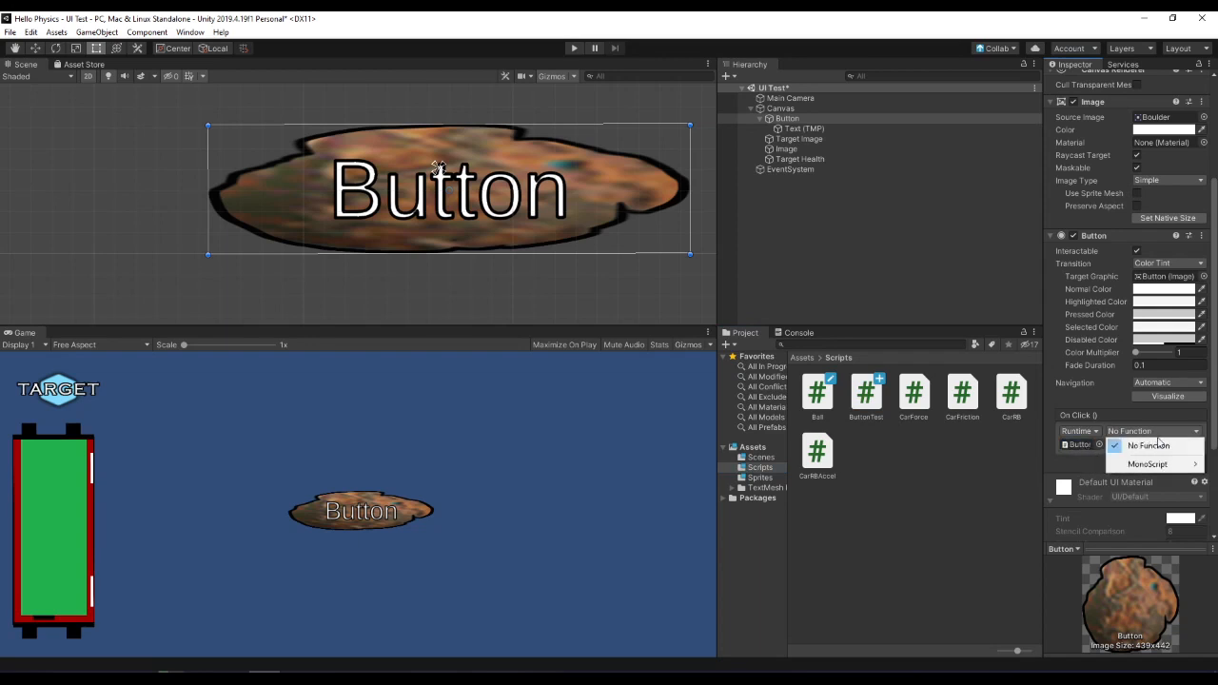
mouse_move(1180, 464)
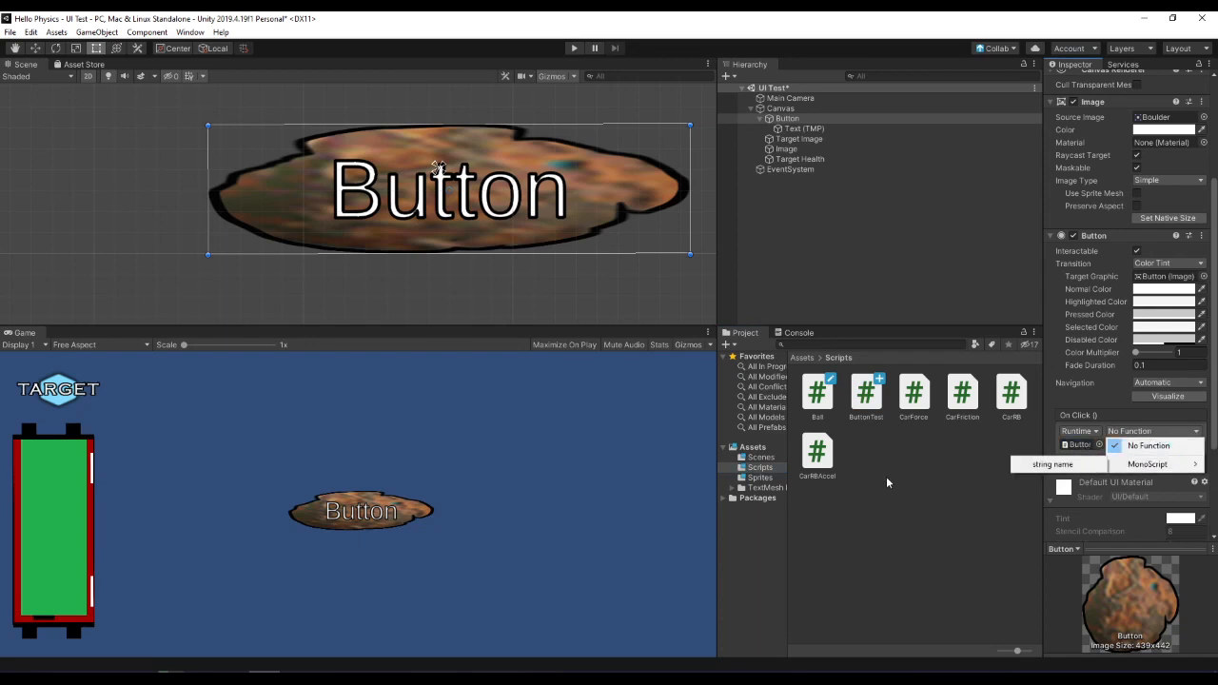
left_click(889, 440)
Step: Inspect the ButtonTest script and the Button's On Click entry, comparing them with the code in Visual Studio
left_click(882, 408)
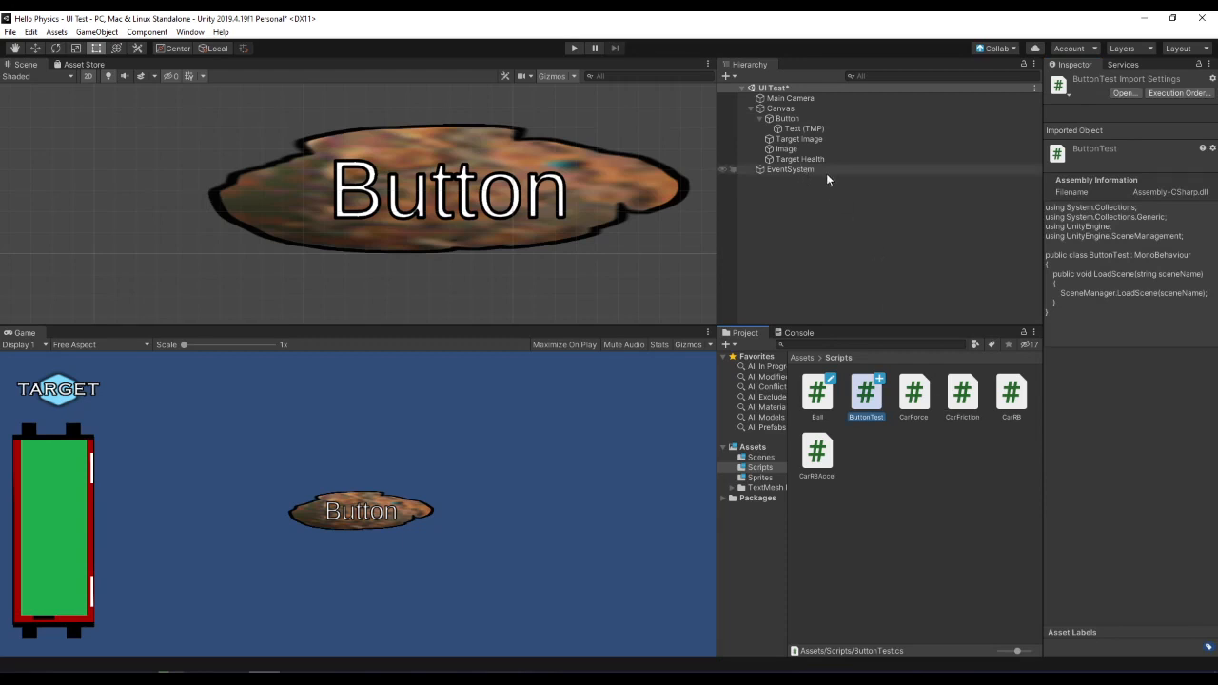
left_click(808, 117)
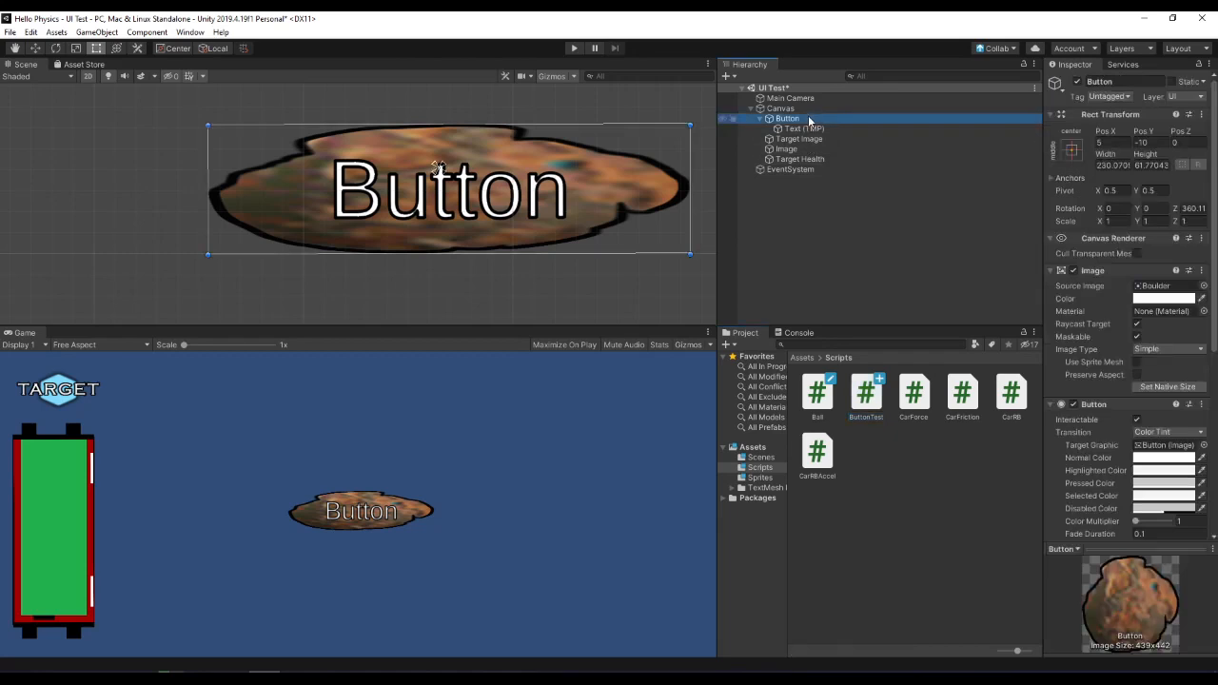
scroll(1089, 359, "down", 5)
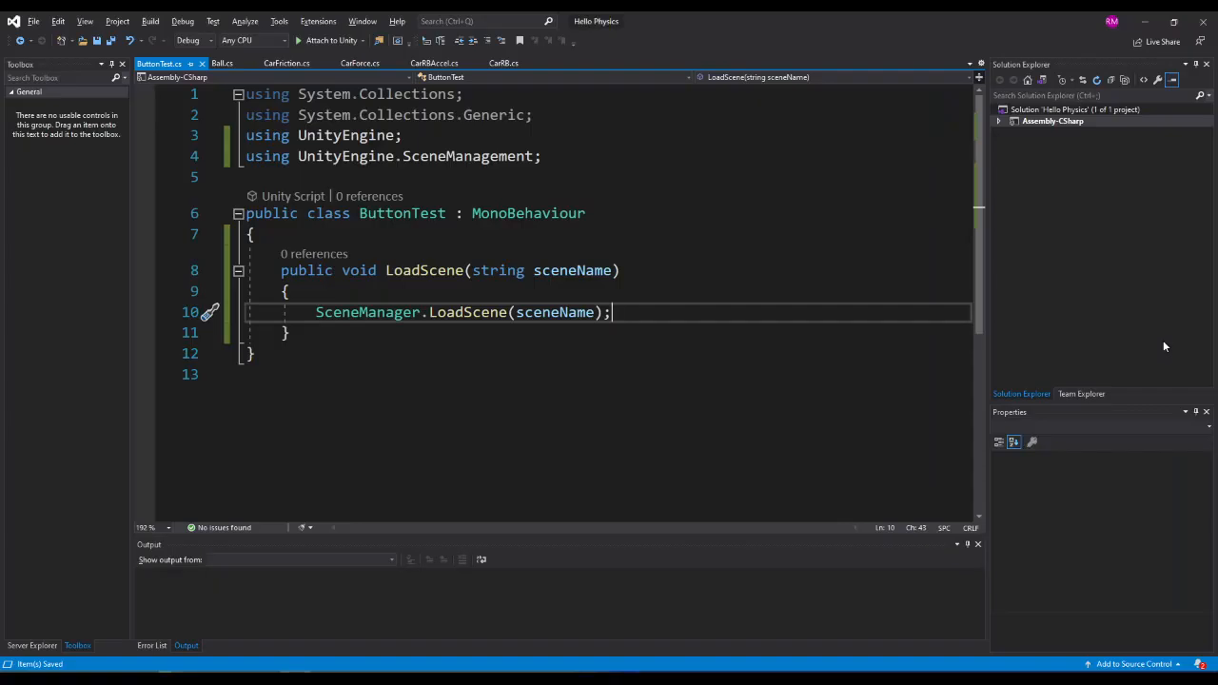
key("alt+Tab")
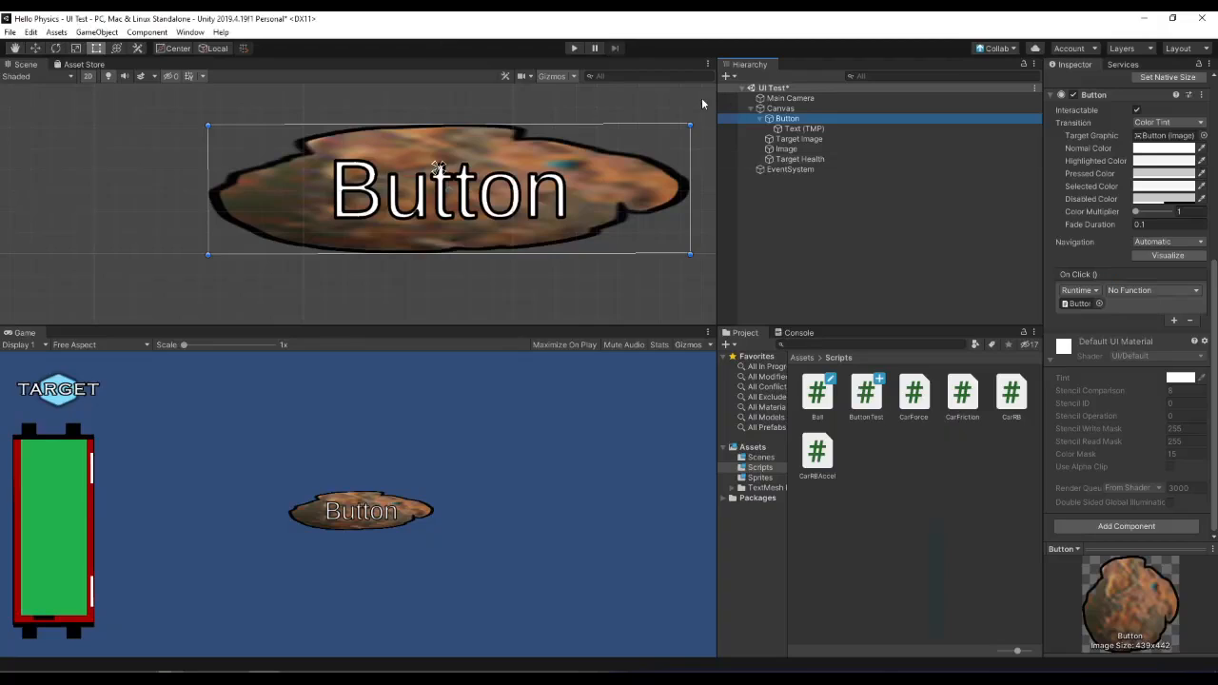
Step: Create an empty game object named Helper in the scene root and attach the ButtonTest script to it
left_click(864, 205)
right_click(826, 195)
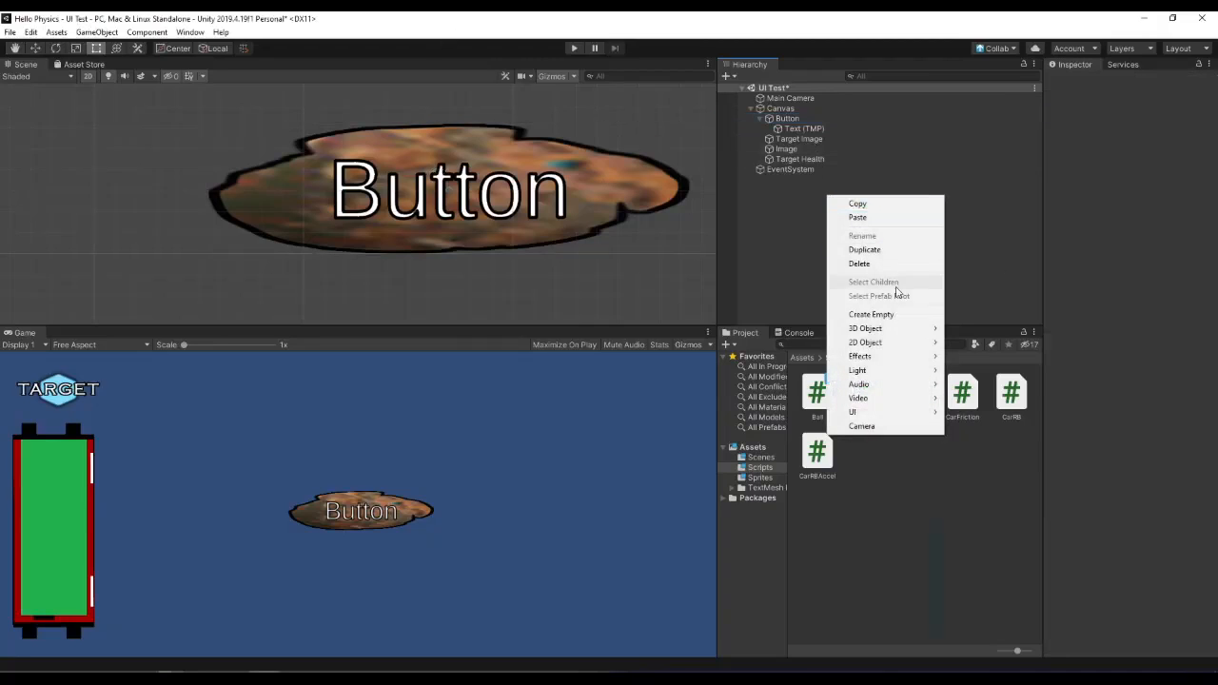
left_click(871, 314)
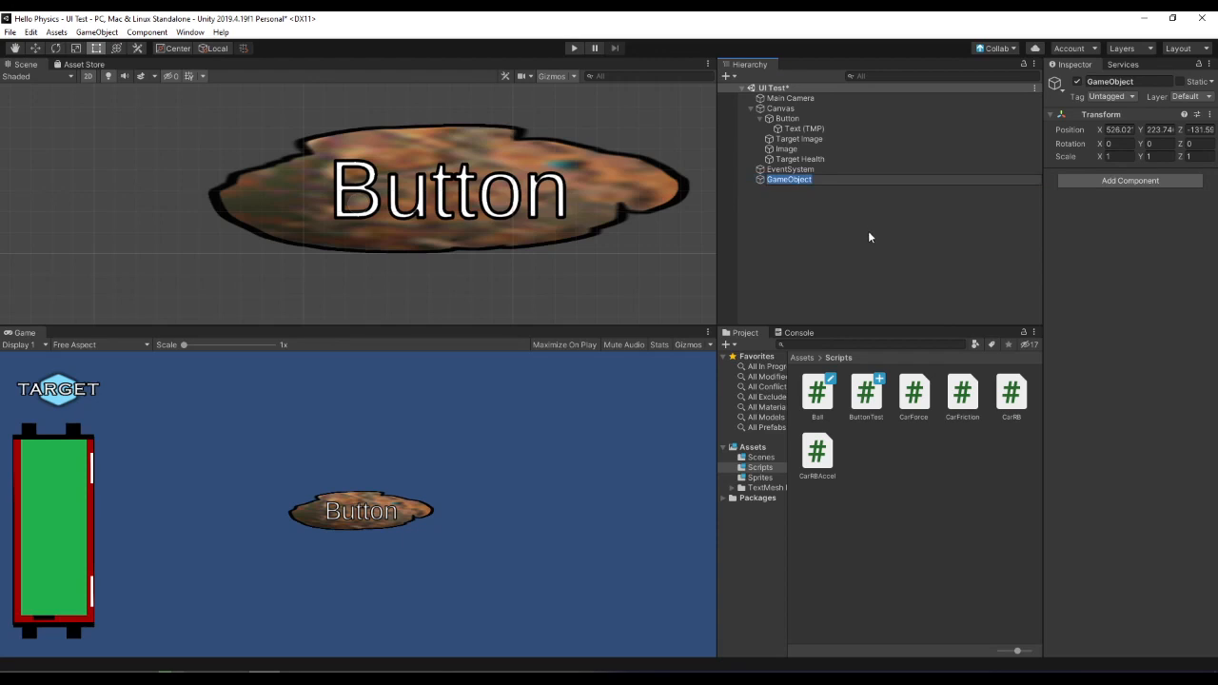
type("Helper")
key("Return")
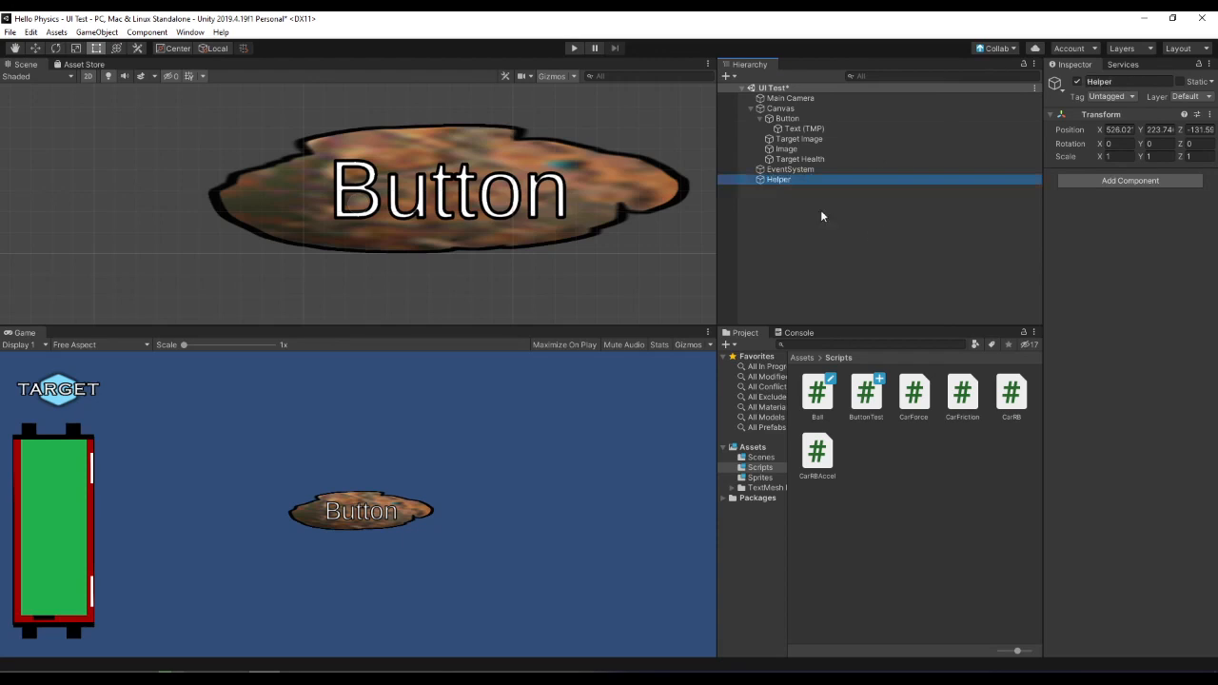
left_click_drag(871, 398, 1169, 258)
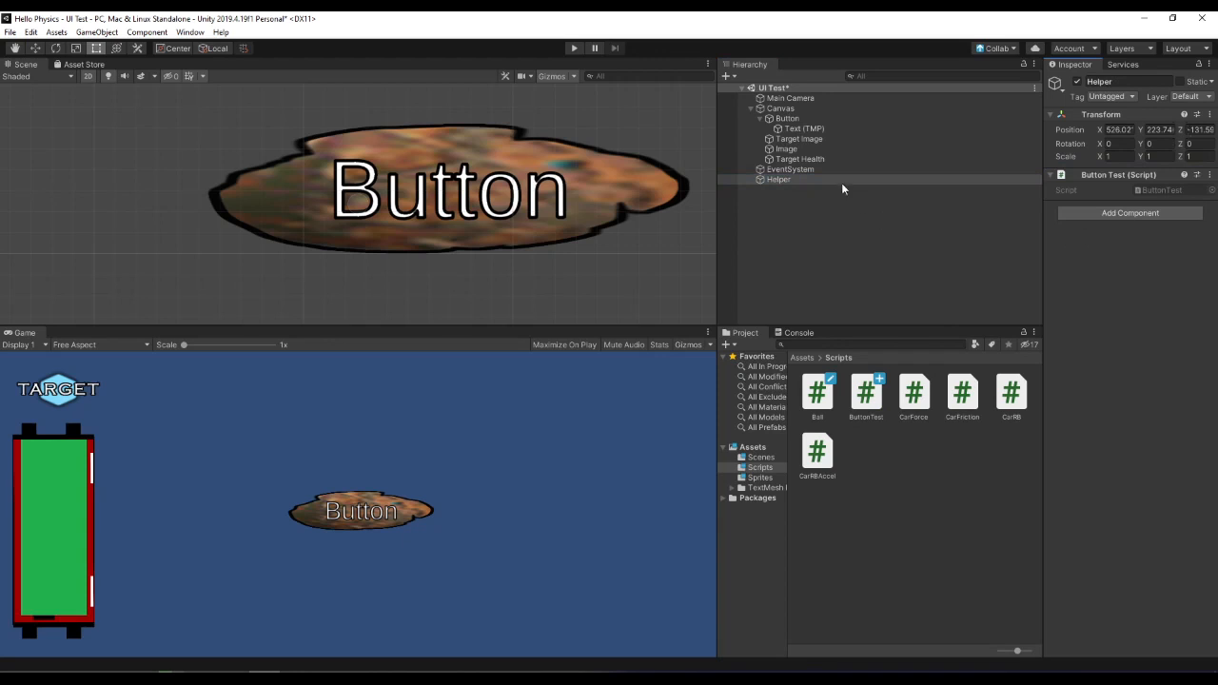
Step: Assign the Helper object to the Button's On Click entry and choose ButtonTest's LoadScene (string) as its function
left_click(788, 119)
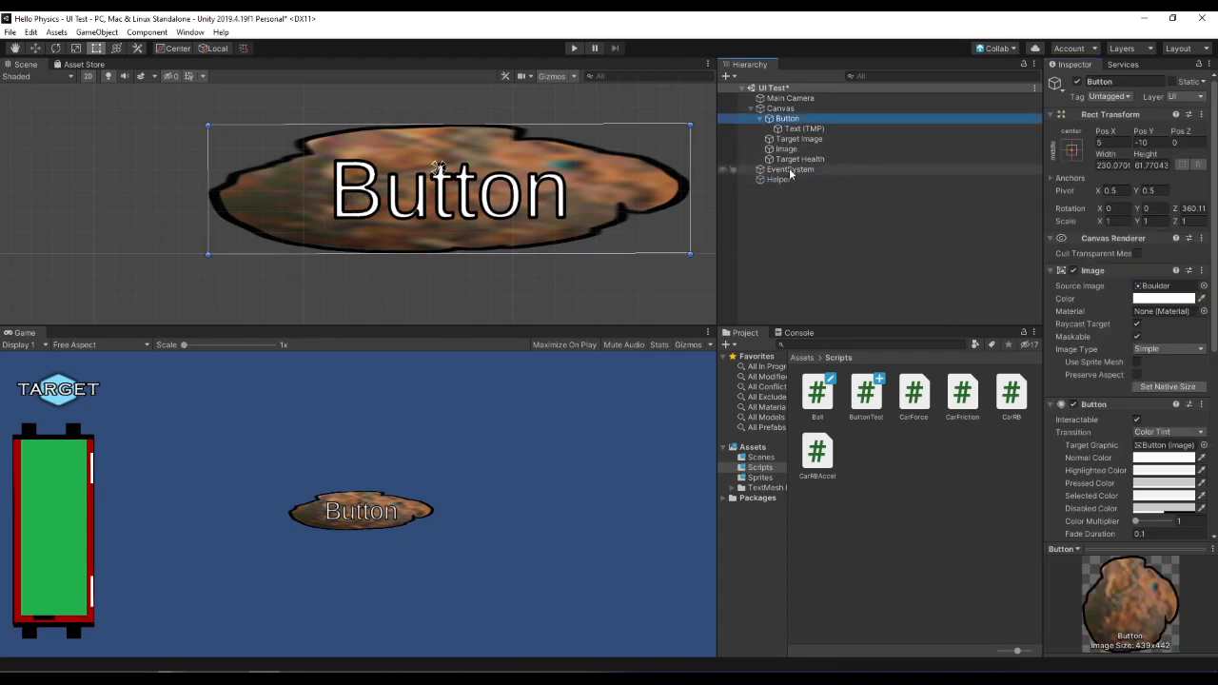
scroll(1140, 359, "down", 5)
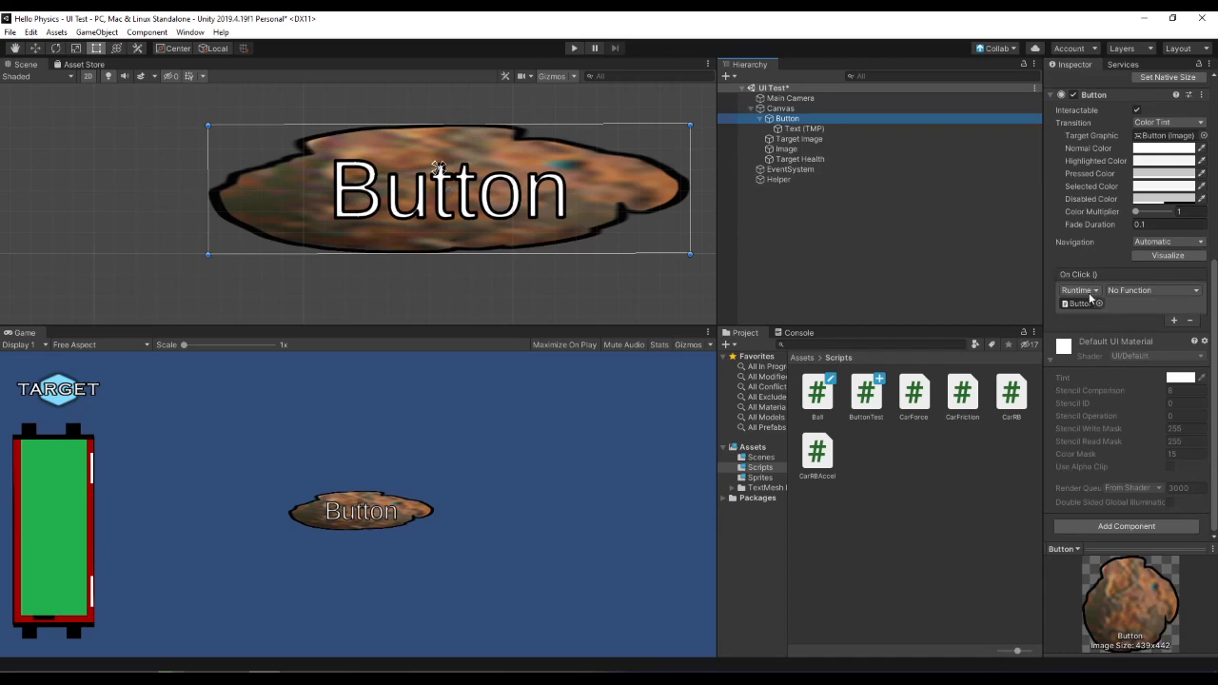
left_click_drag(781, 179, 1081, 304)
left_click(1178, 290)
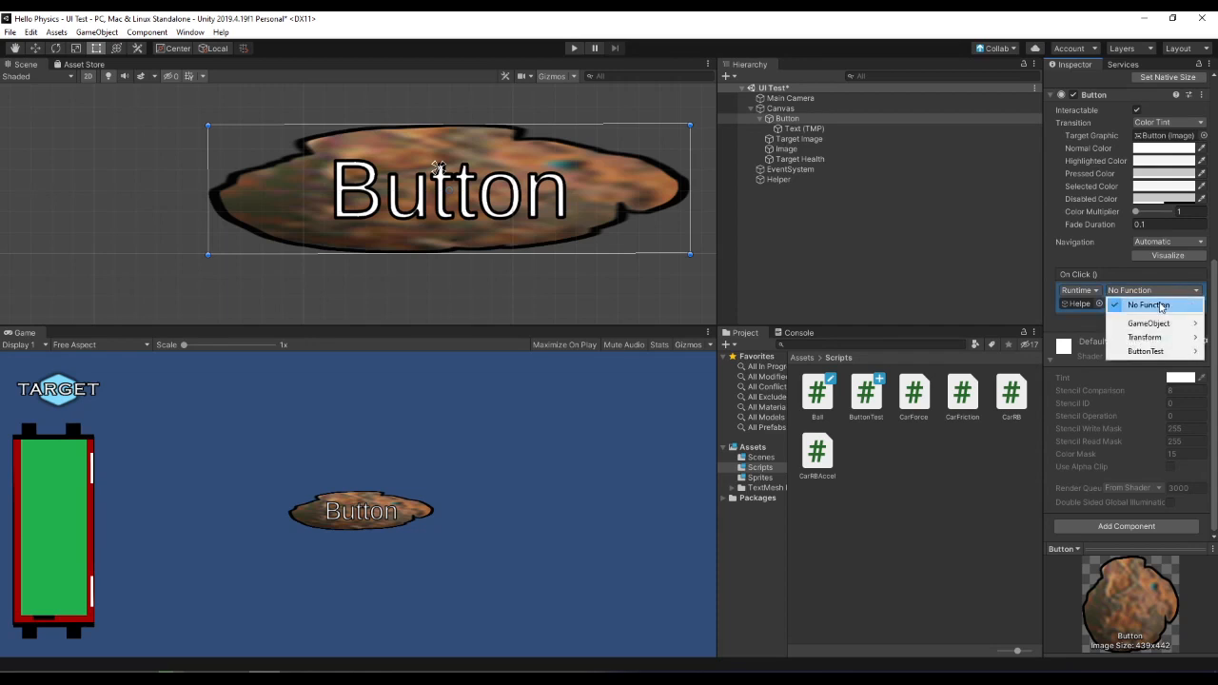
mouse_move(1139, 356)
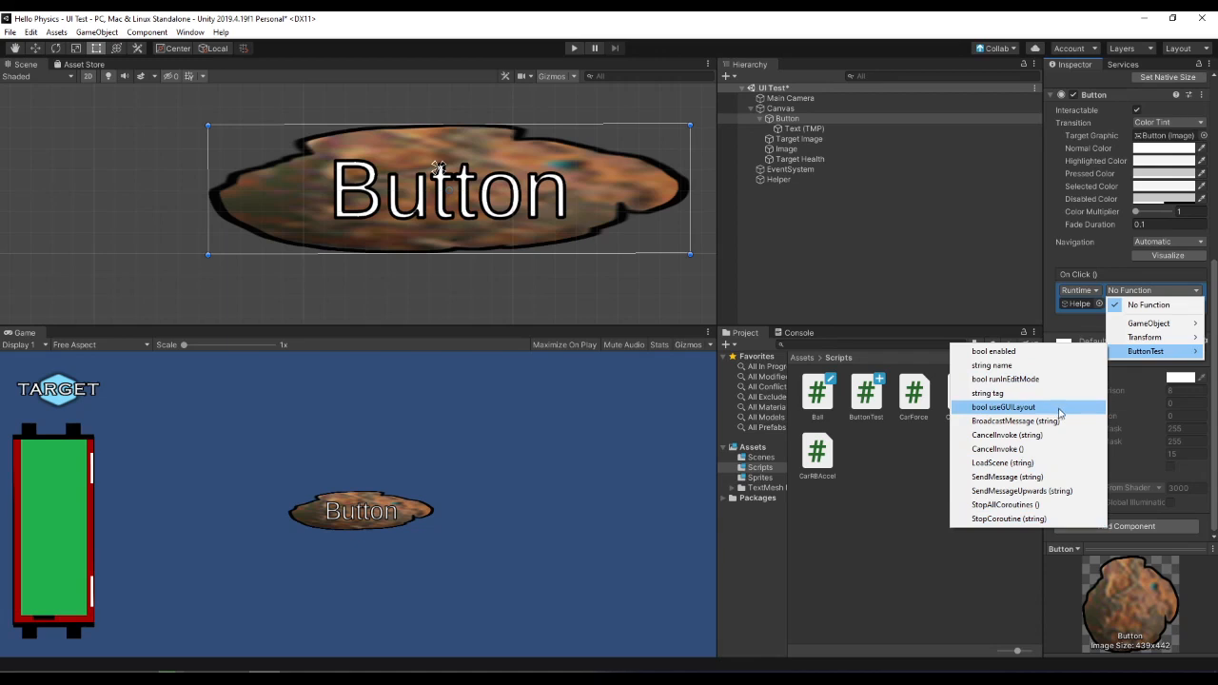
left_click(1077, 463)
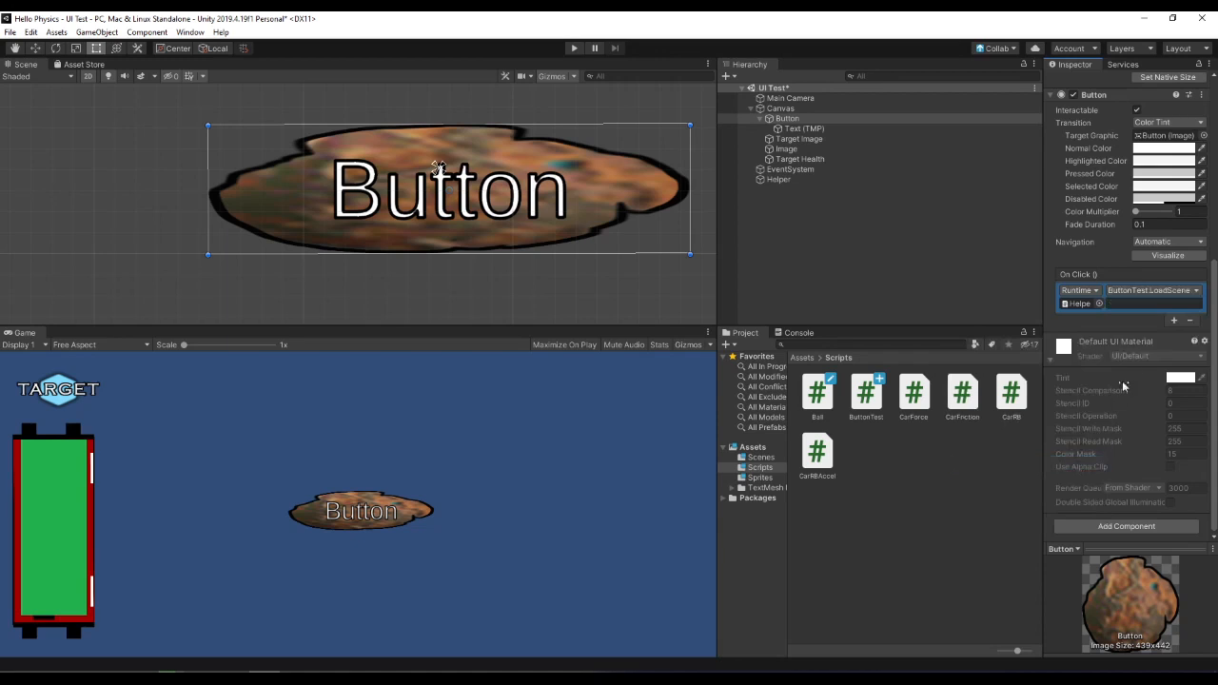
Step: Set the LoadScene argument in the Button's On Click entry to GLB
left_click(1151, 303)
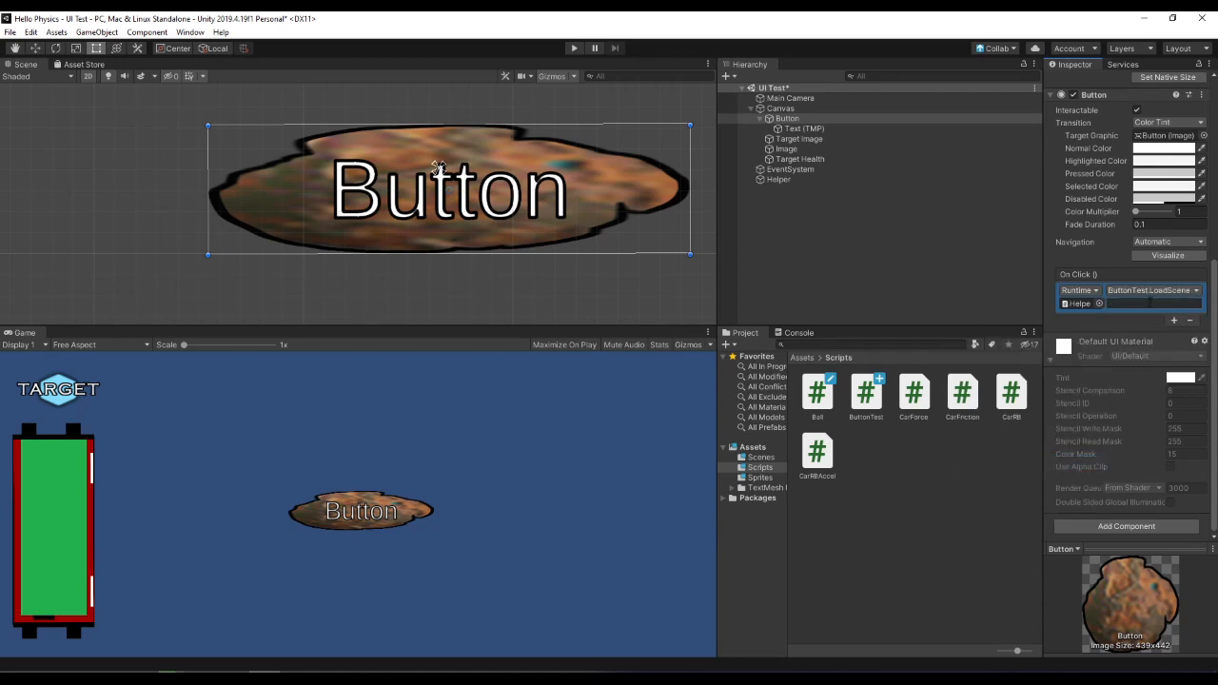
left_click(990, 254)
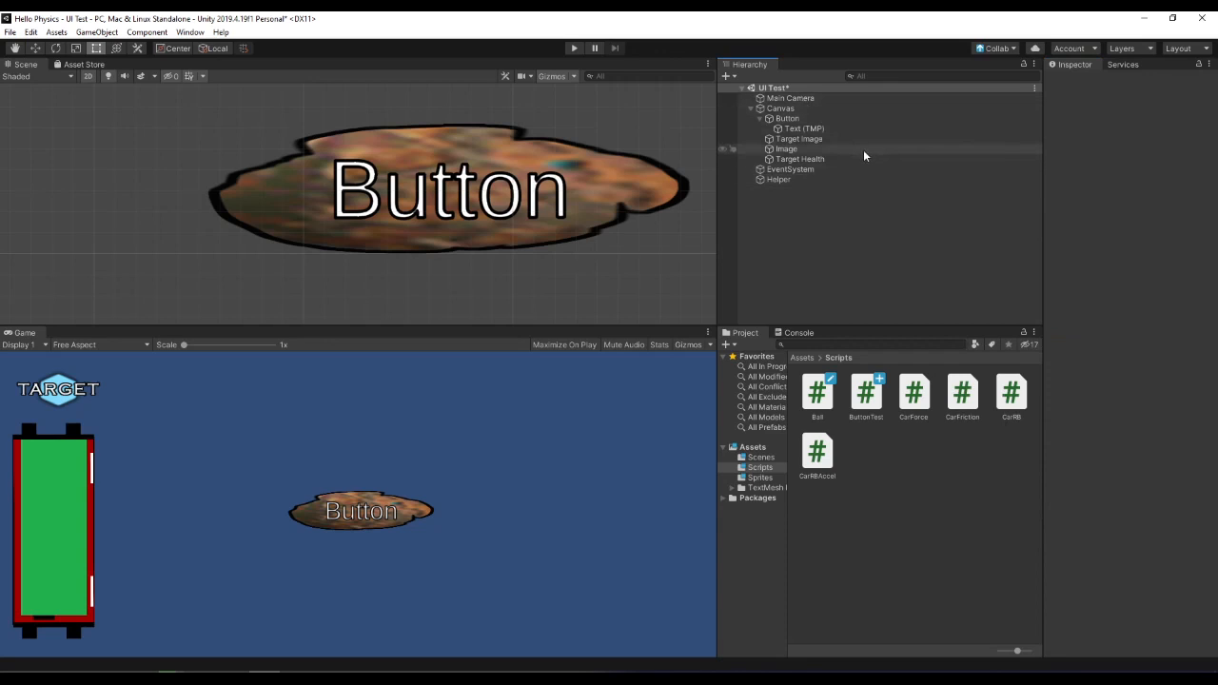
left_click(830, 139)
left_click(827, 149)
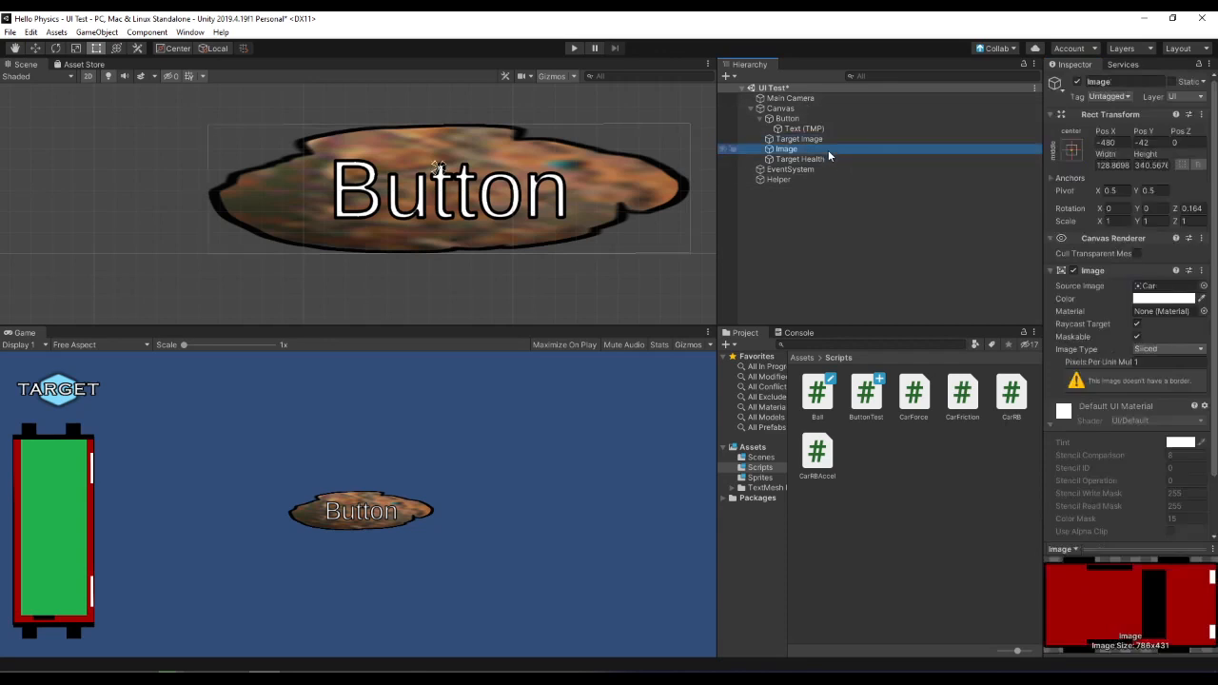
left_click(804, 118)
scroll(1161, 311, "down", 5)
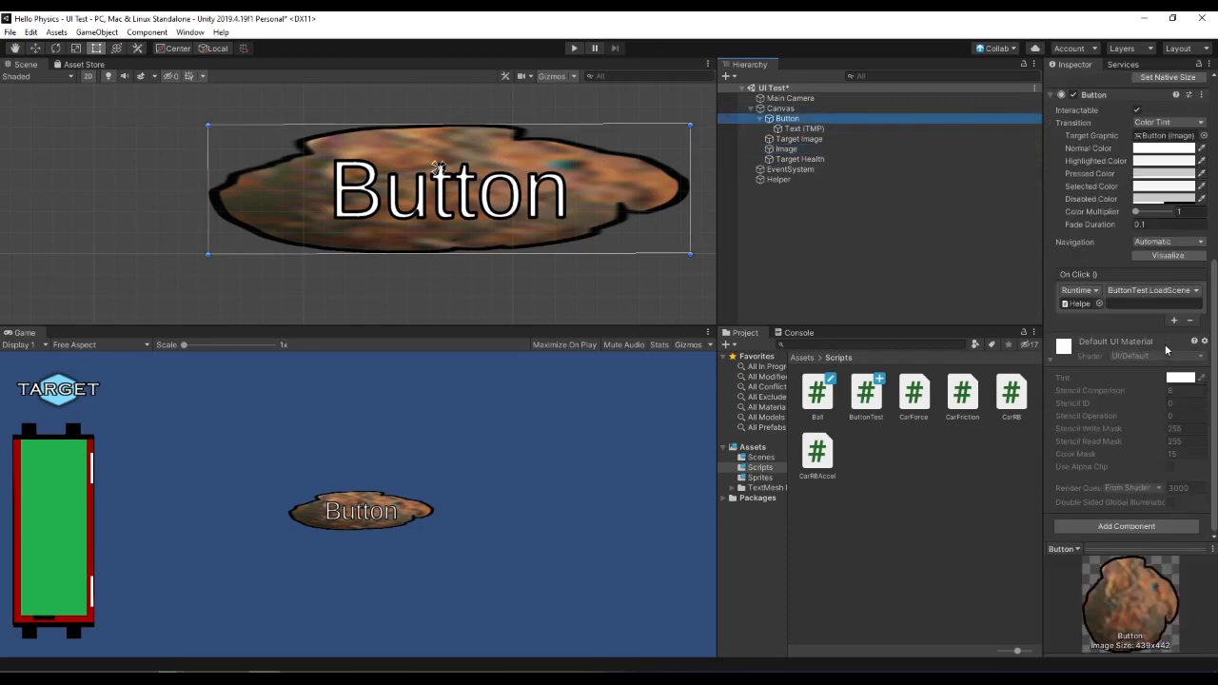
left_click(1146, 305)
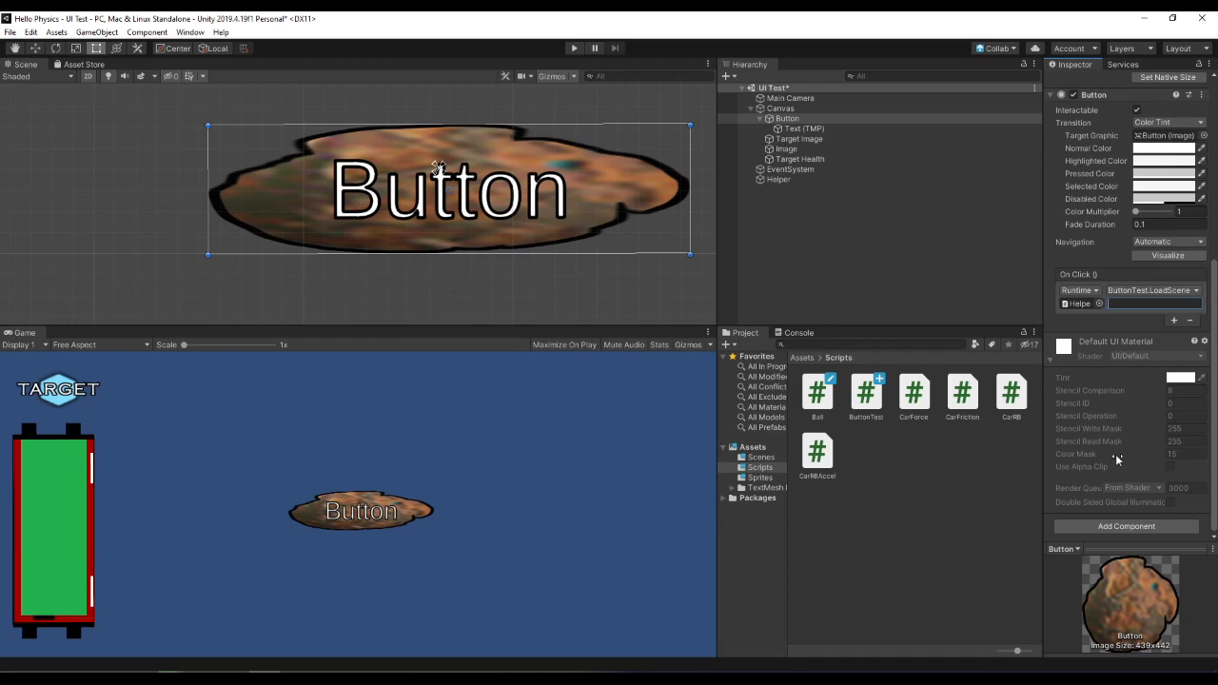
type("GLB")
left_click(1017, 261)
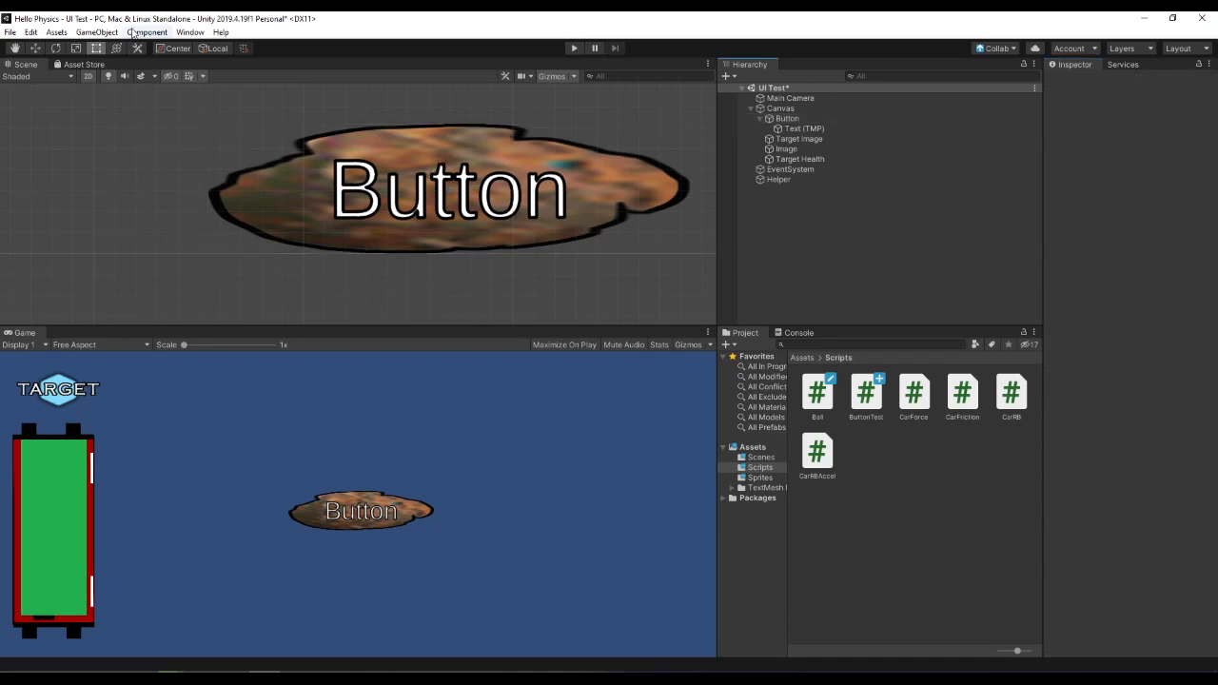
left_click(10, 31)
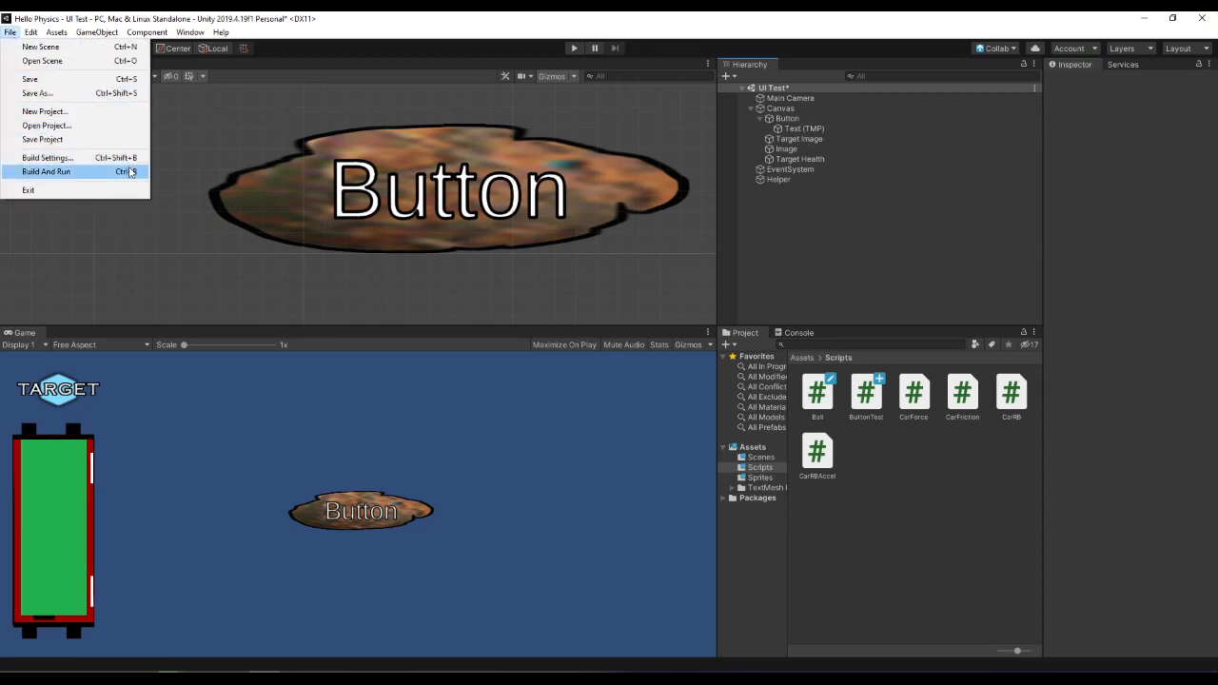
left_click(76, 171)
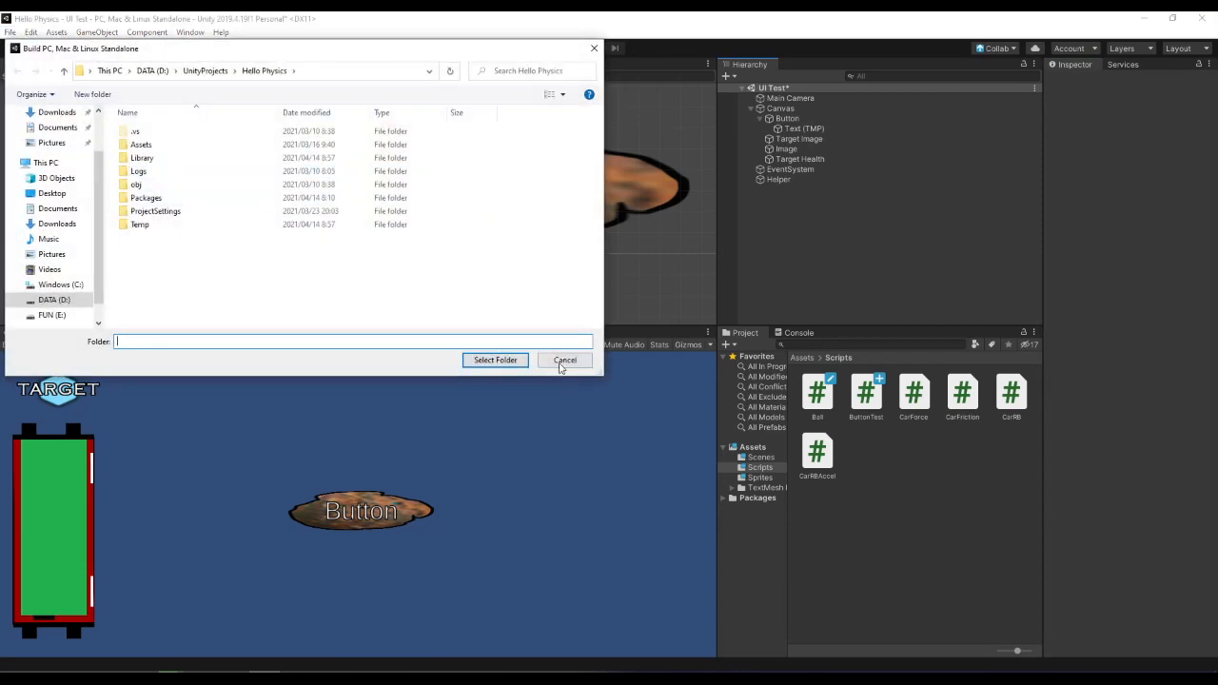
left_click(564, 359)
Step: Run the scene in Play mode, test the boulder button in the game, and stop playback
left_click(571, 48)
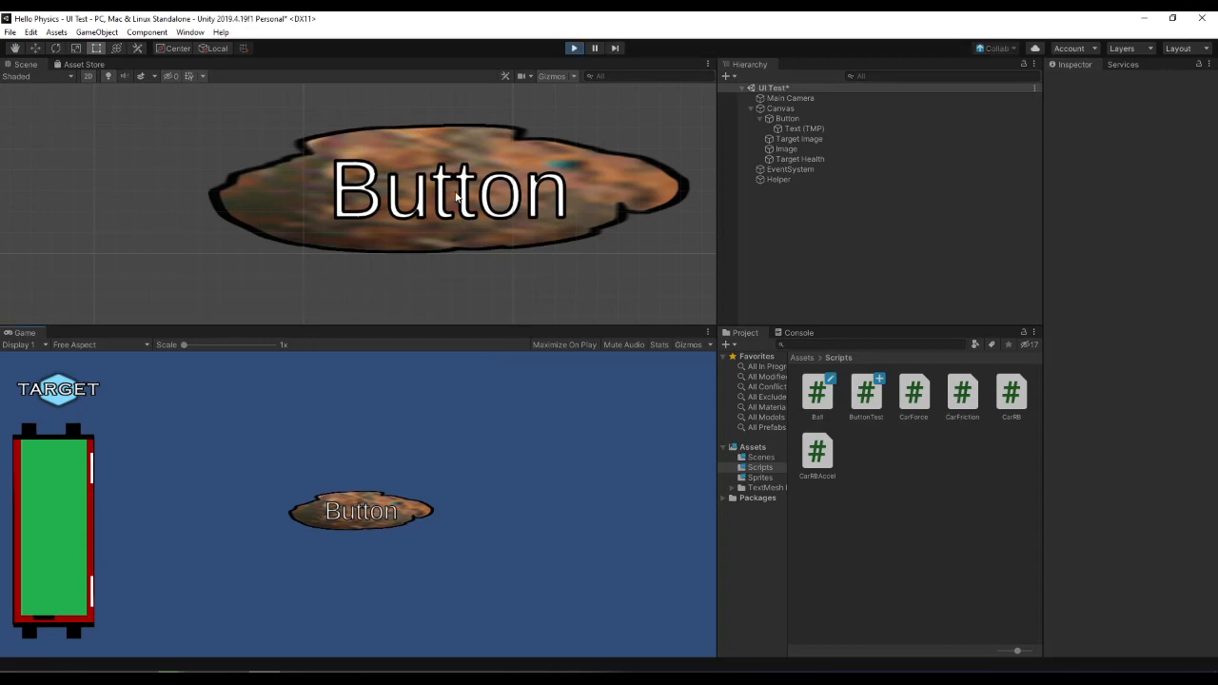
left_click(391, 519)
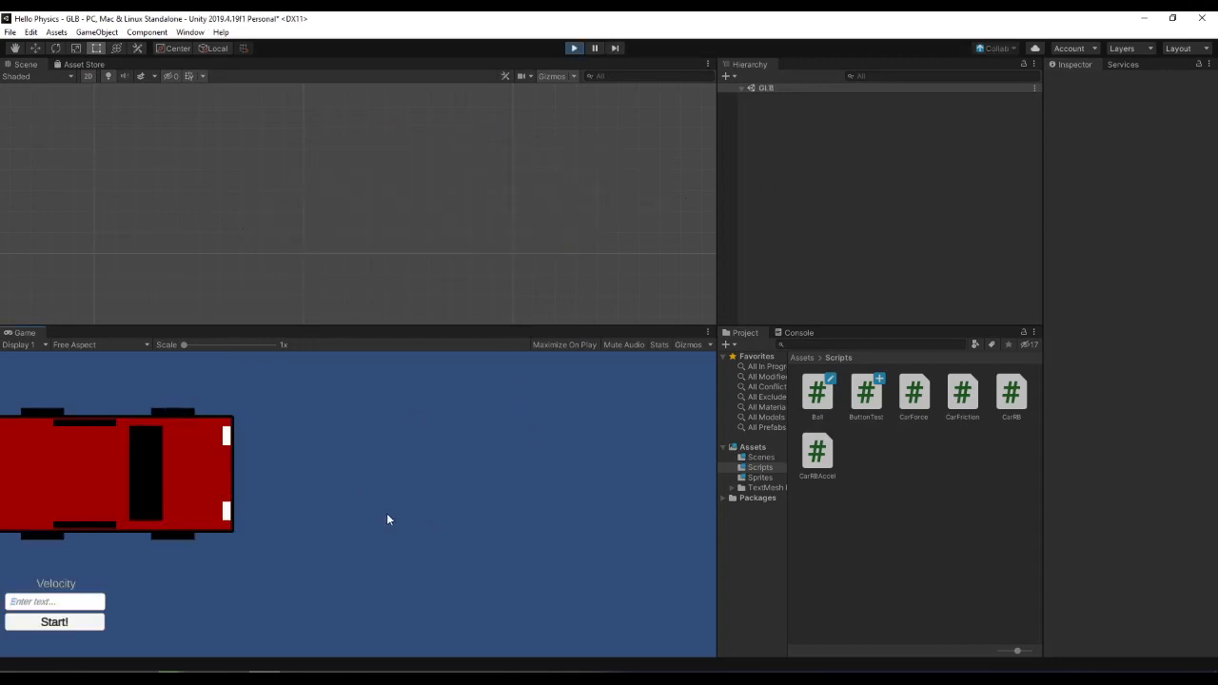
left_click(571, 48)
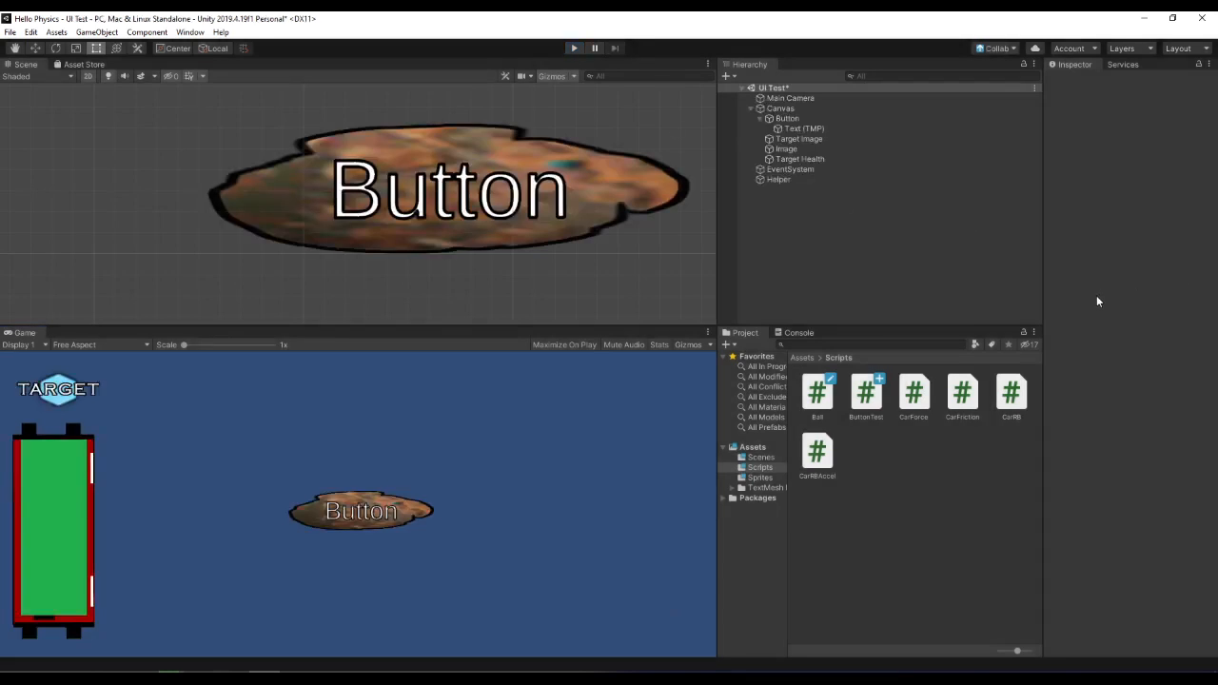
Step: Show the Button object's On Click entry in its component settings
left_click(820, 119)
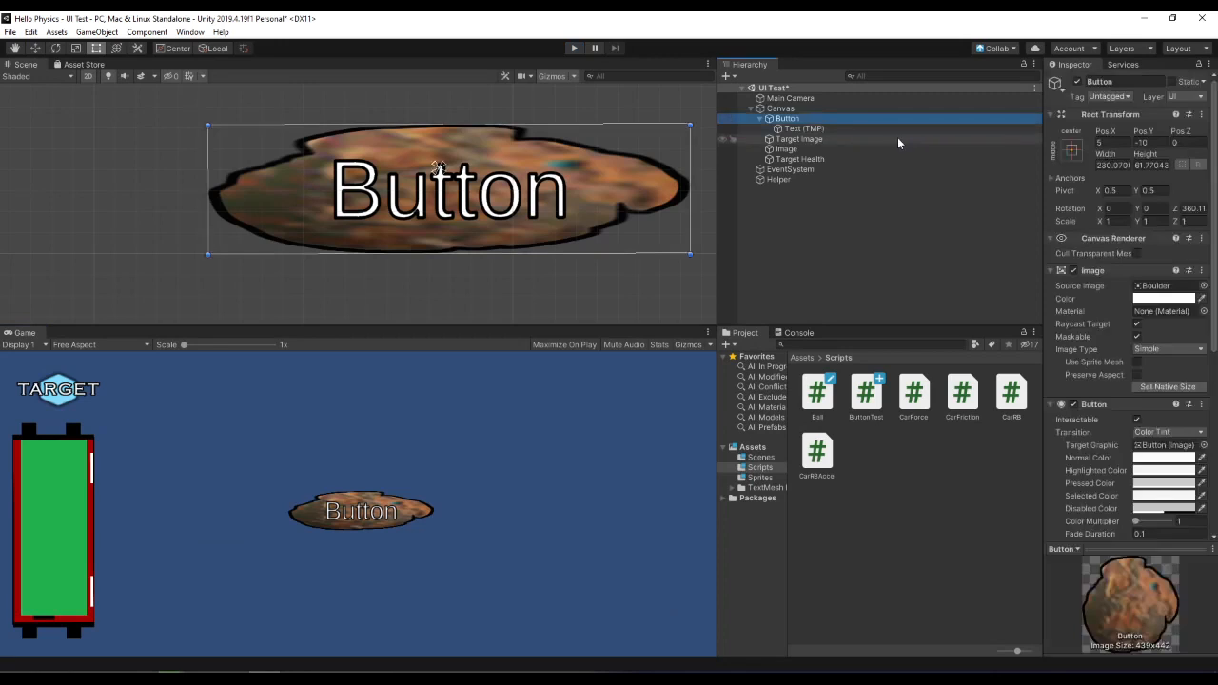
scroll(1112, 355, "down", 5)
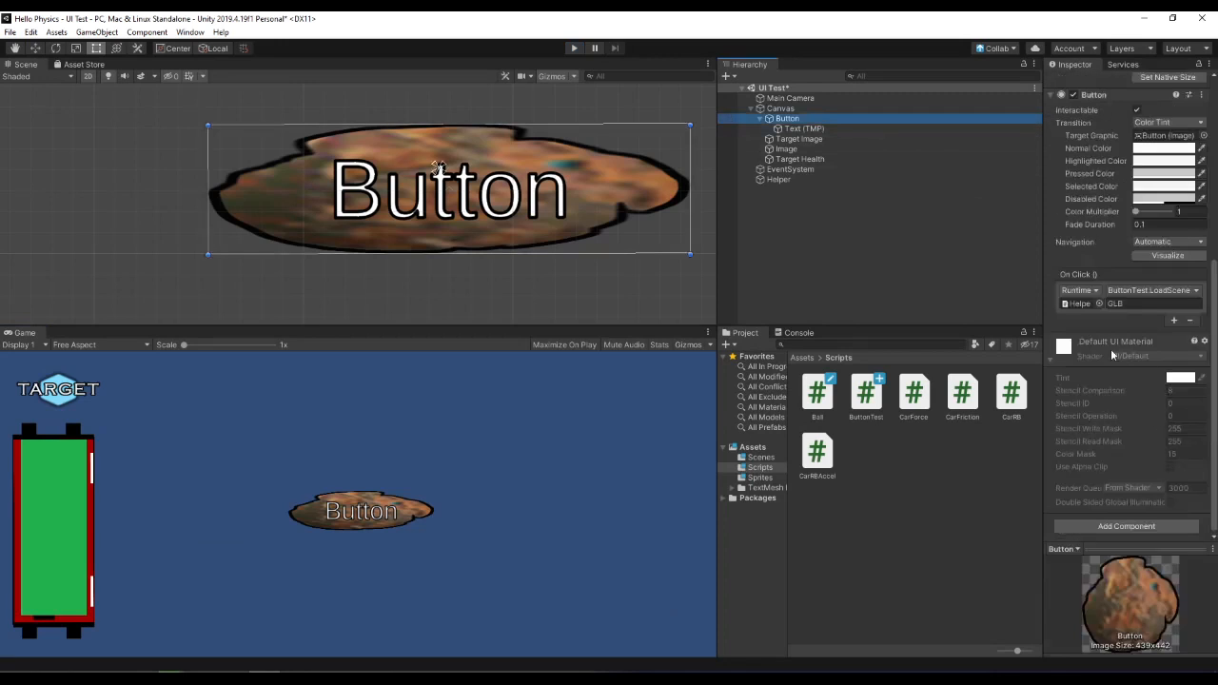